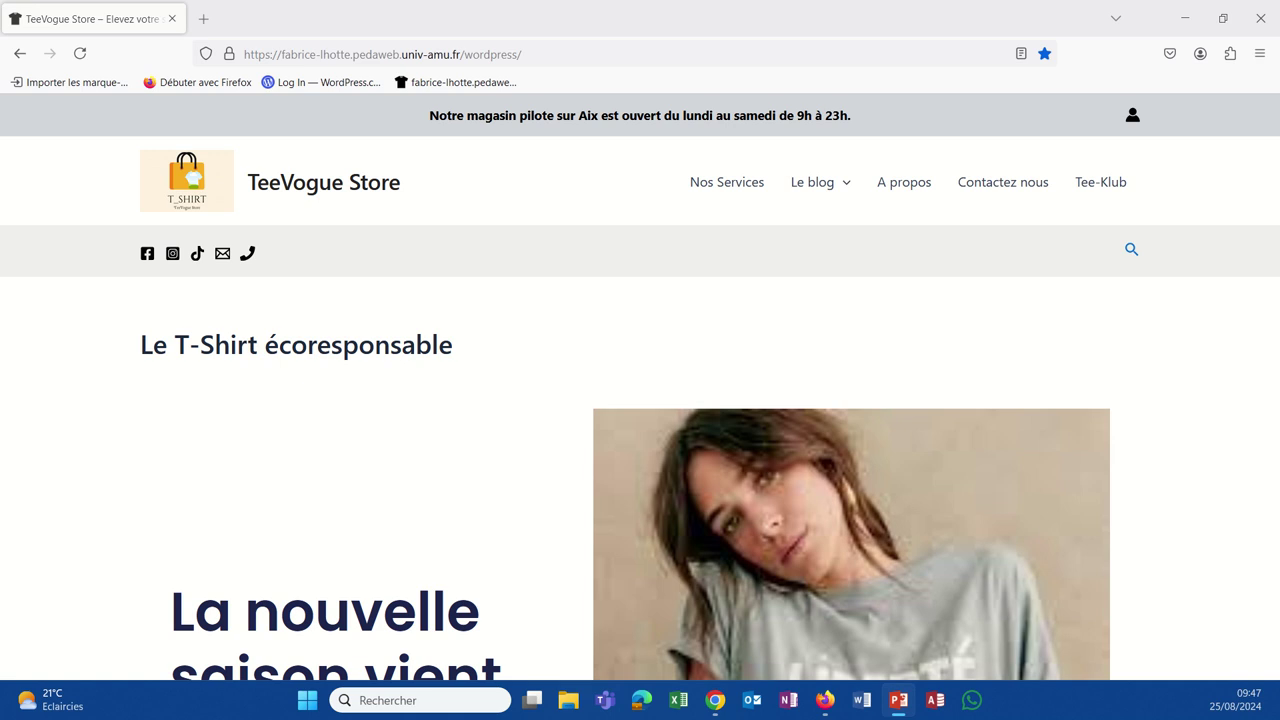
# Step: View the TeeVogue 'Contactez nous' page, then switch to the WordPress Extensions page
pyautogui.click(972, 196)
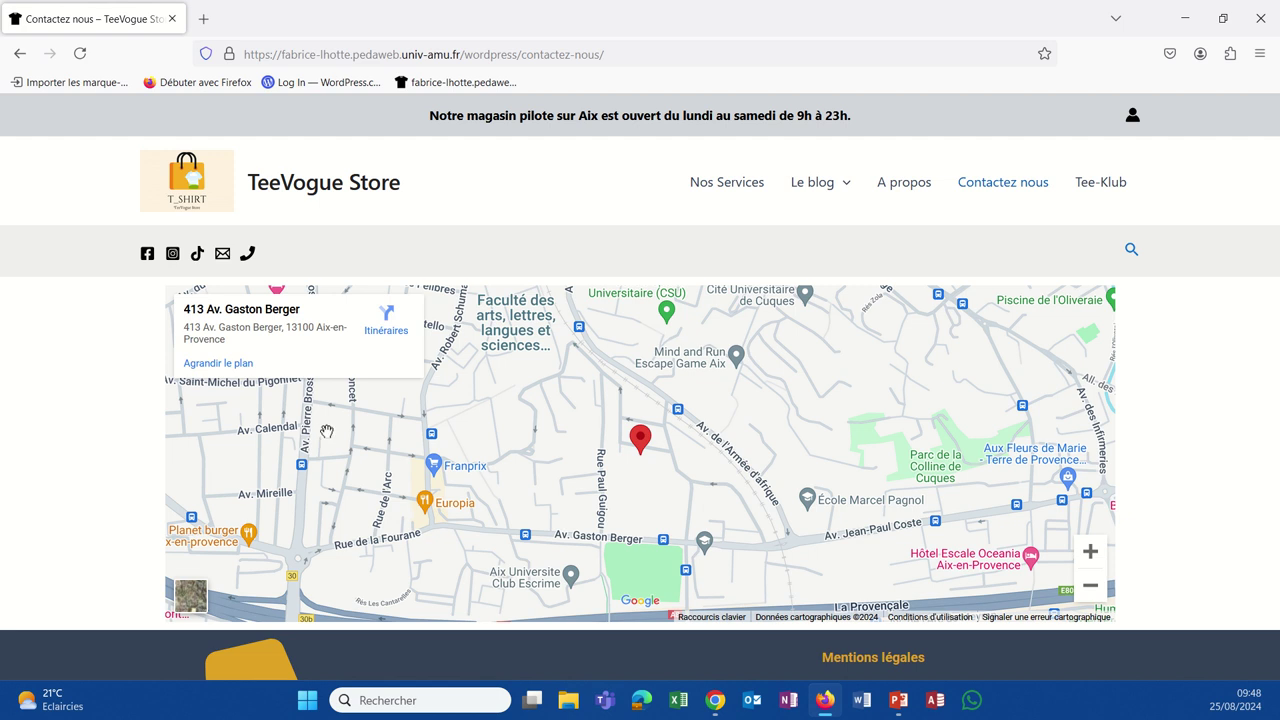
pyautogui.click(719, 710)
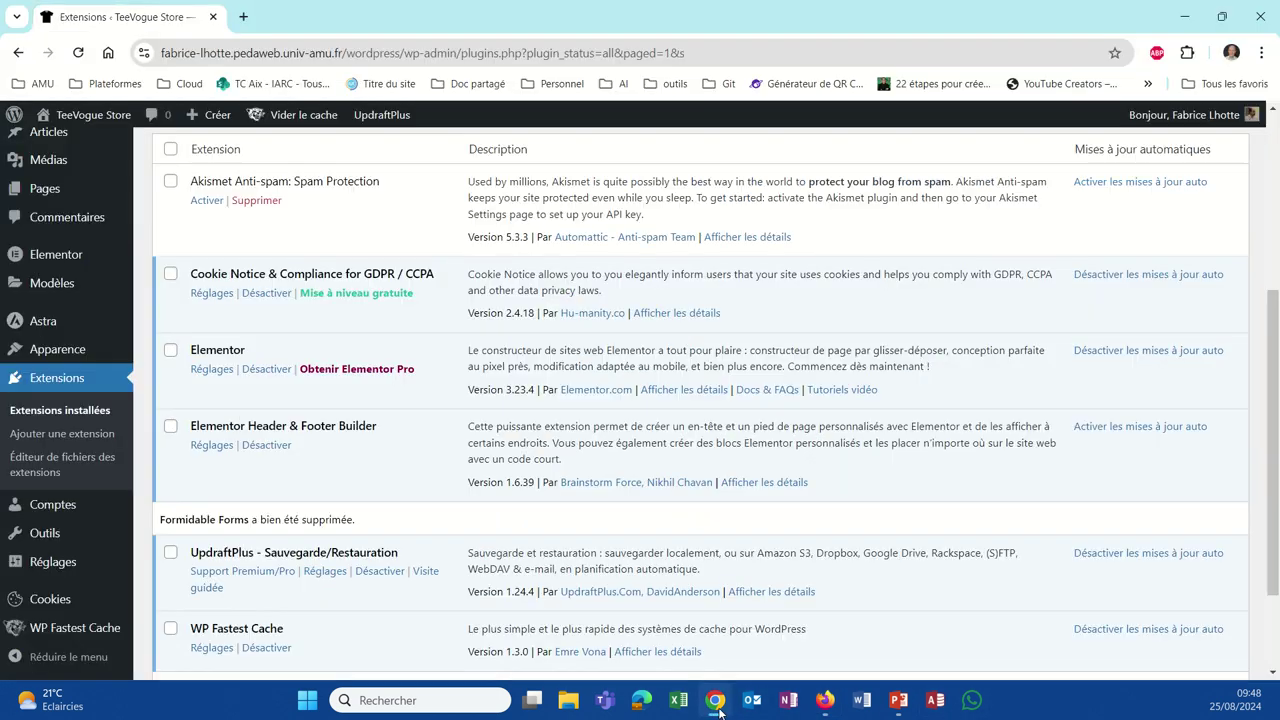
# Step: Search new extensions for 'formidable form', then install and activate Formidable Forms
pyautogui.click(42, 378)
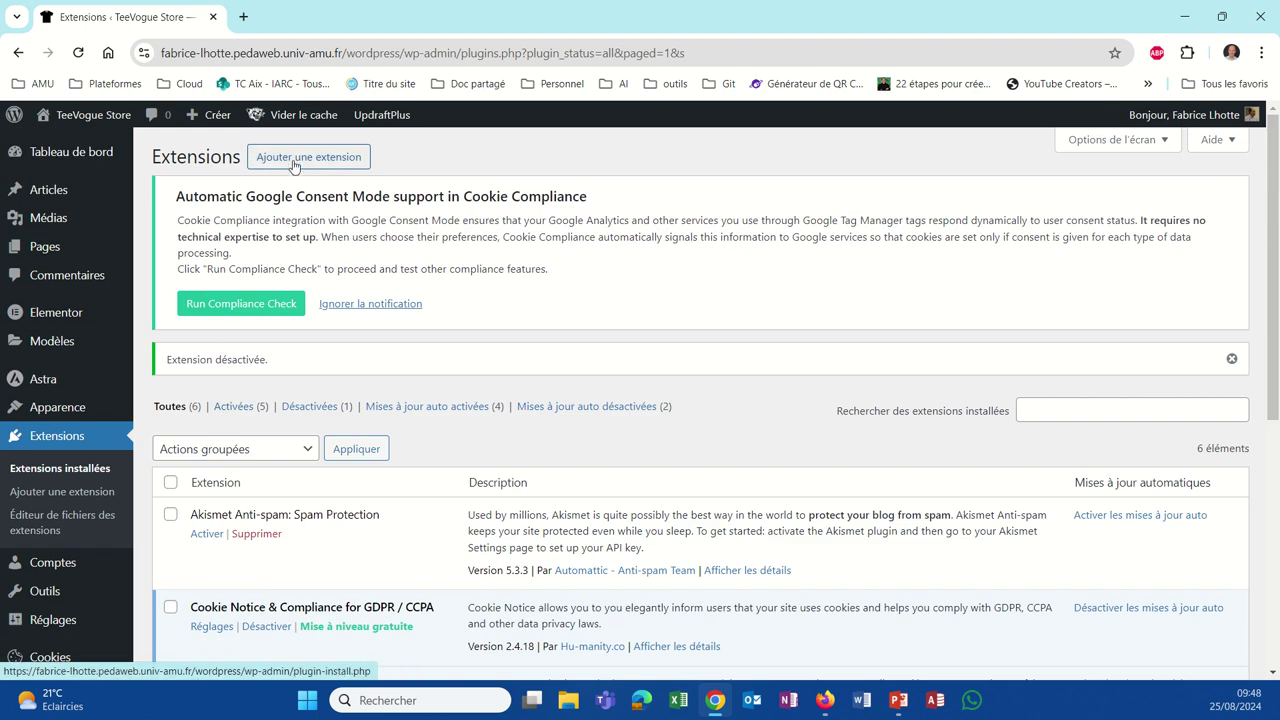
pyautogui.click(294, 166)
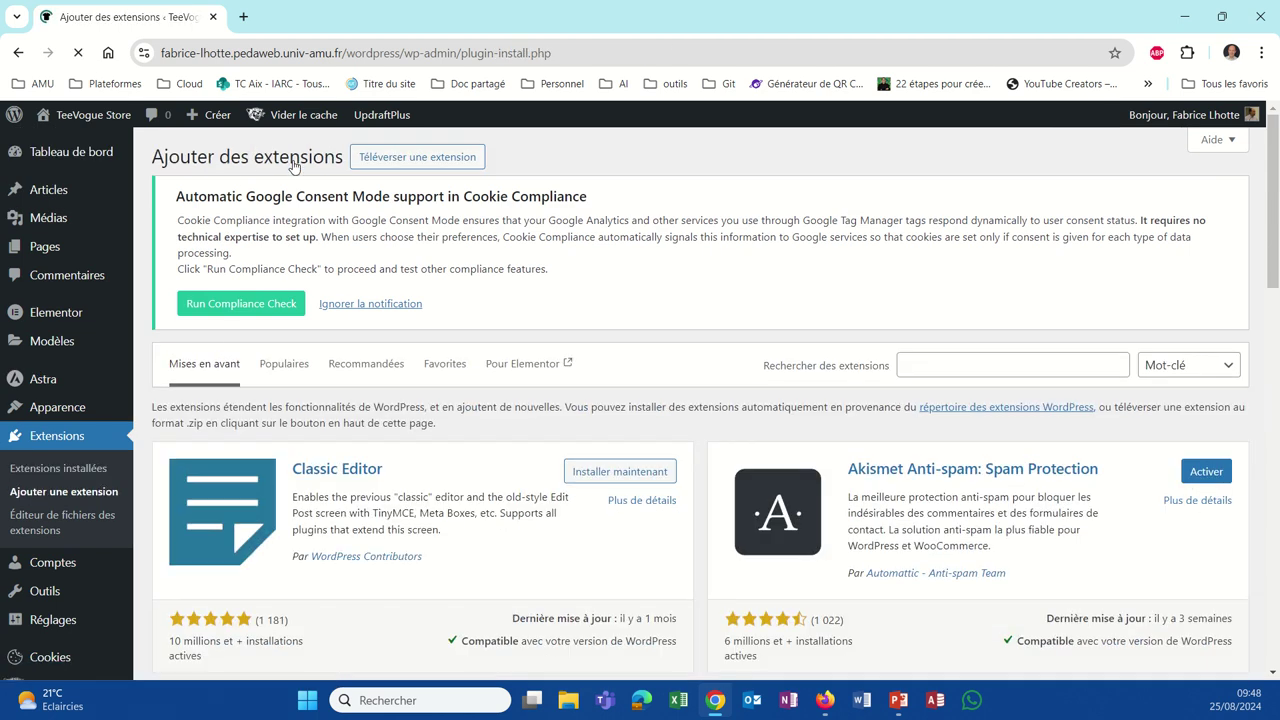
pyautogui.click(930, 357)
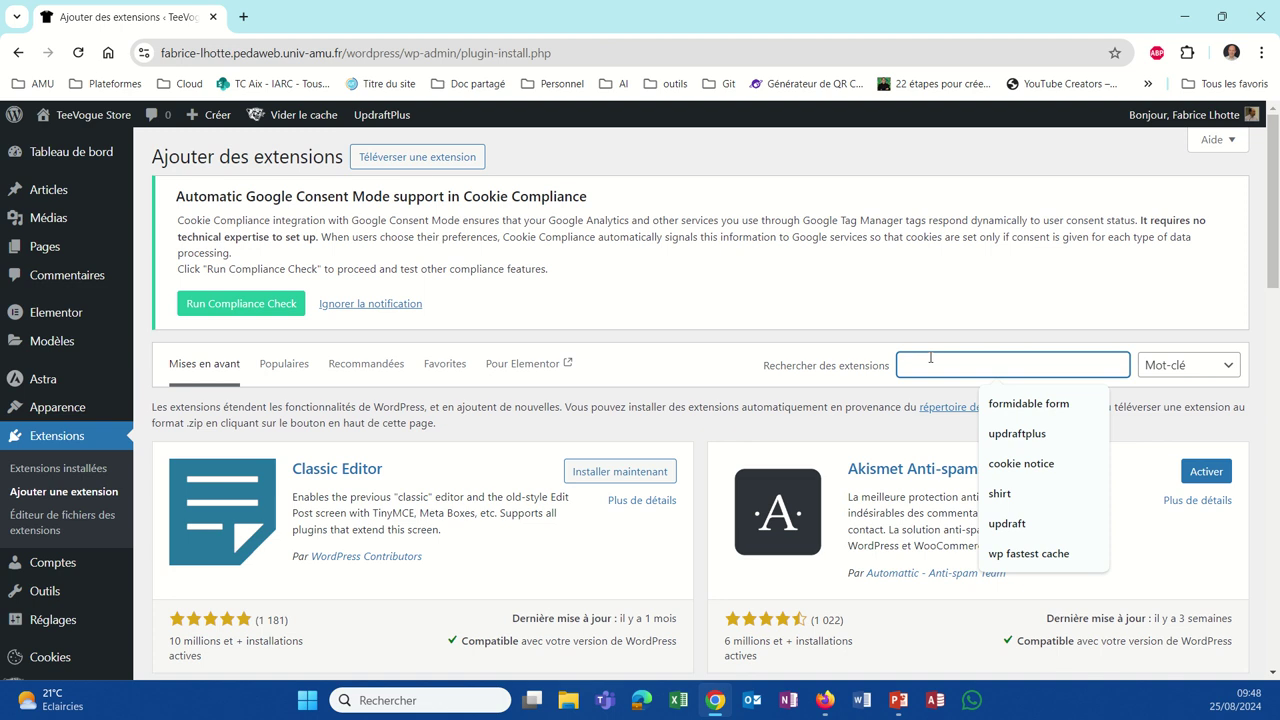
pyautogui.write('formidable ')
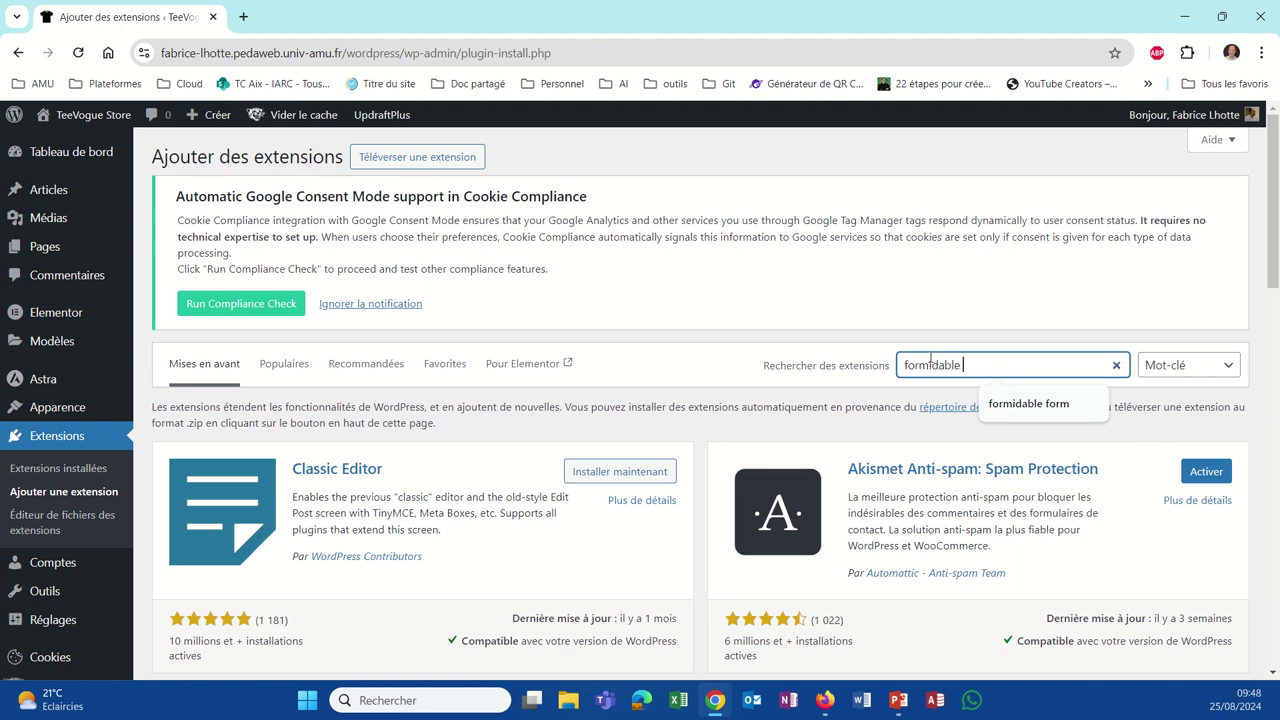
pyautogui.write('form')
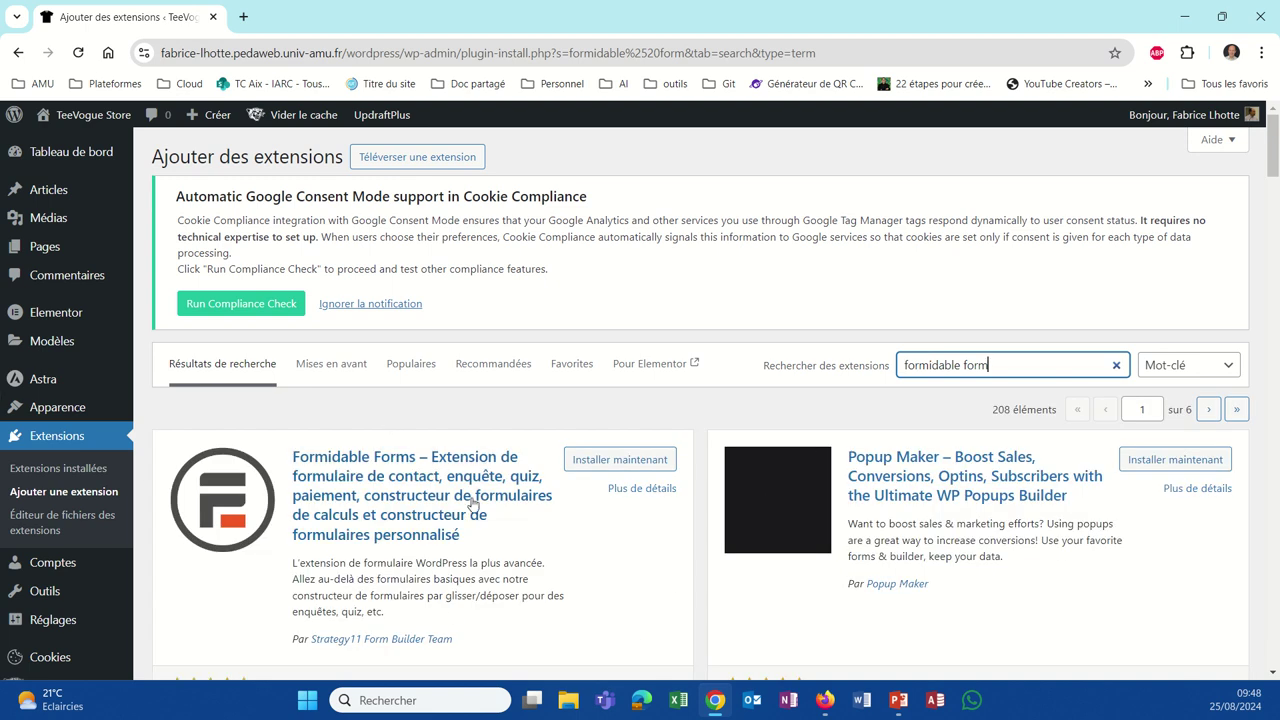
pyautogui.scroll(-2, 480, 510)
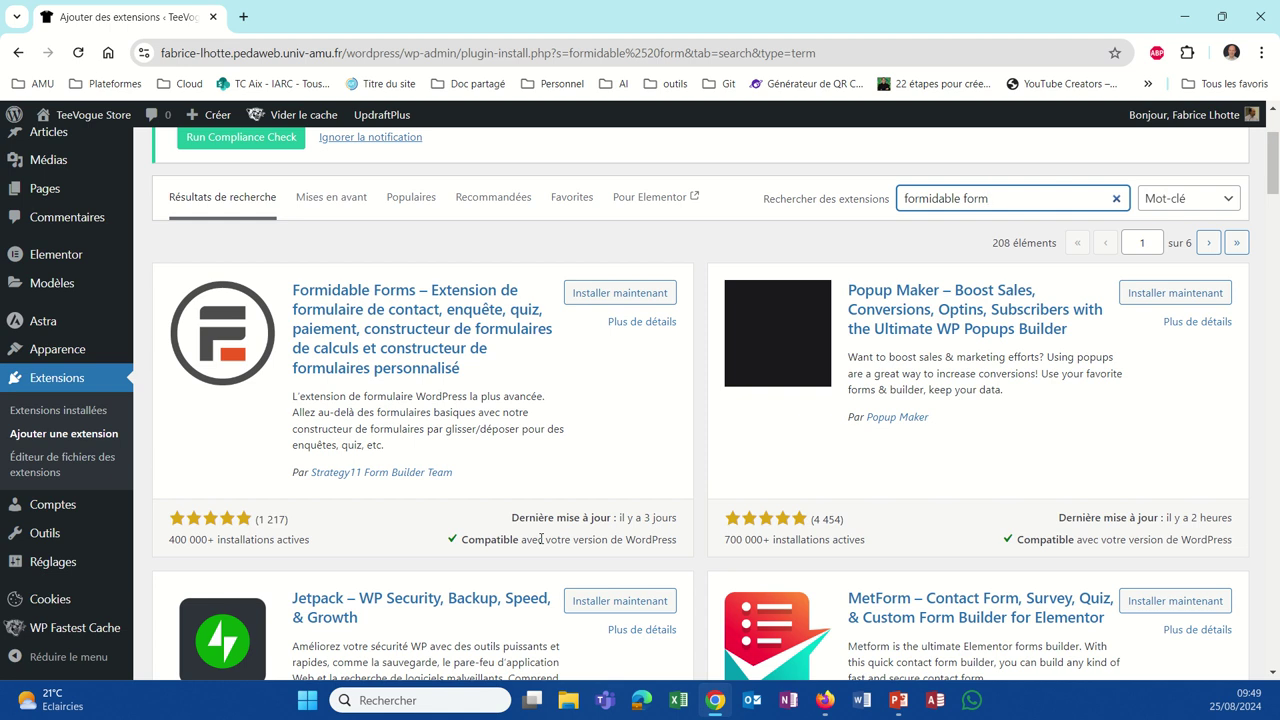
pyautogui.click(580, 290)
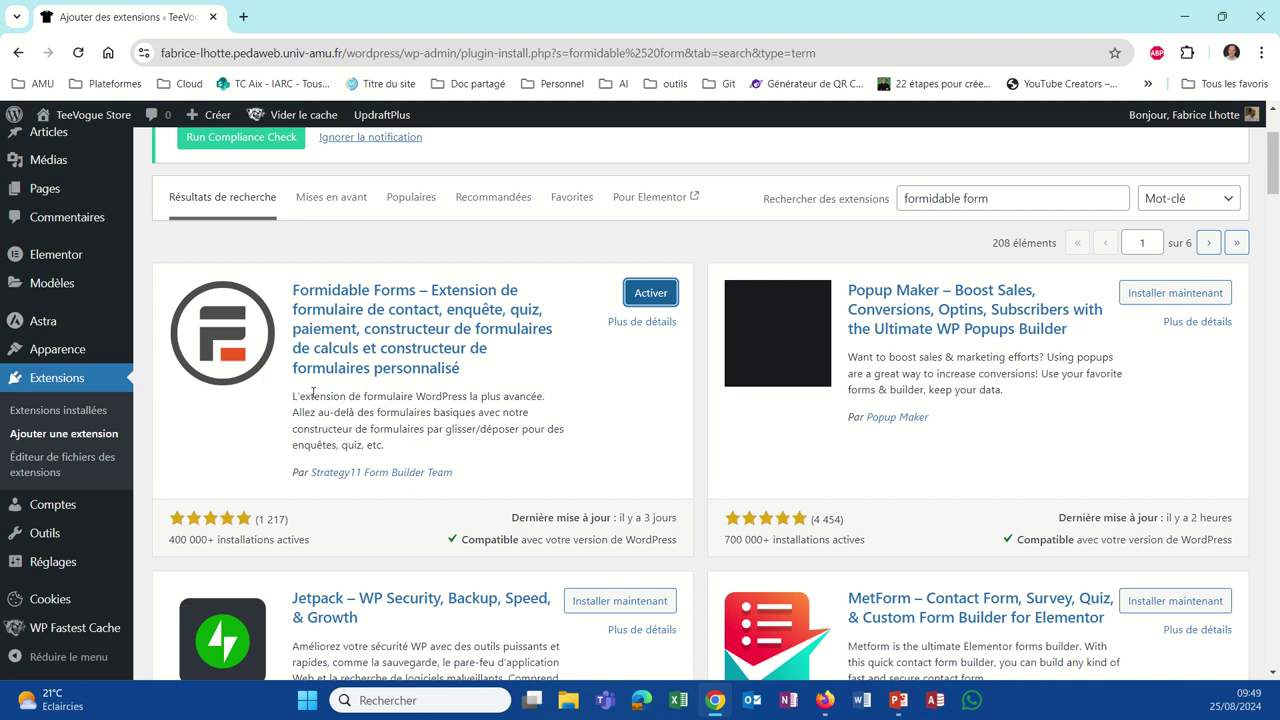
pyautogui.click(643, 293)
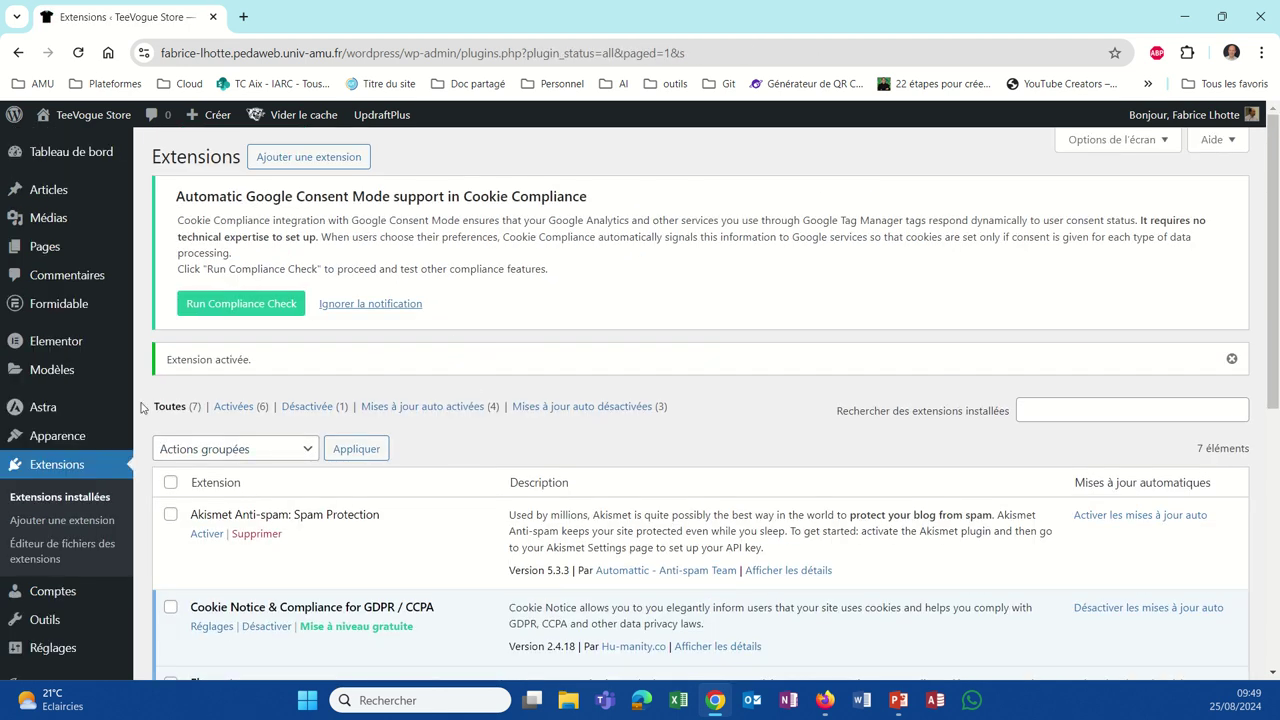
# Step: From the Formidable dashboard, add a new form using 'Créer un formulaire vierge'
pyautogui.moveTo(48, 307)
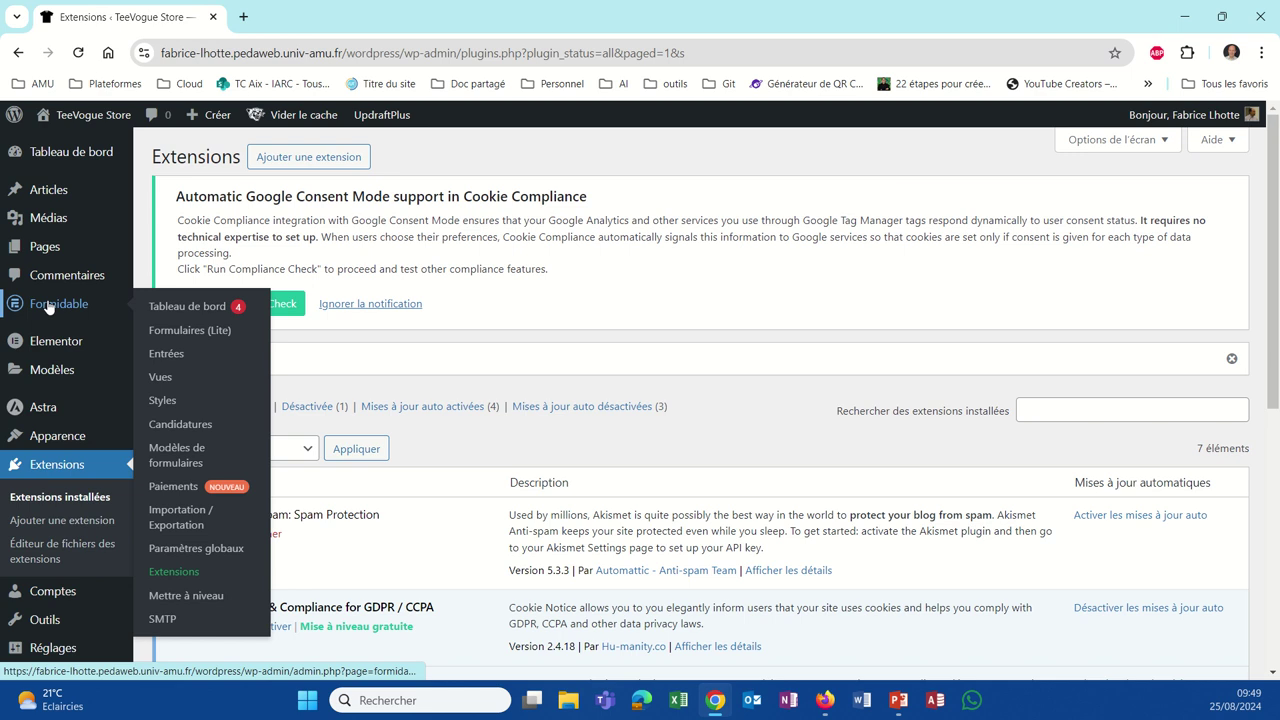
pyautogui.click(48, 307)
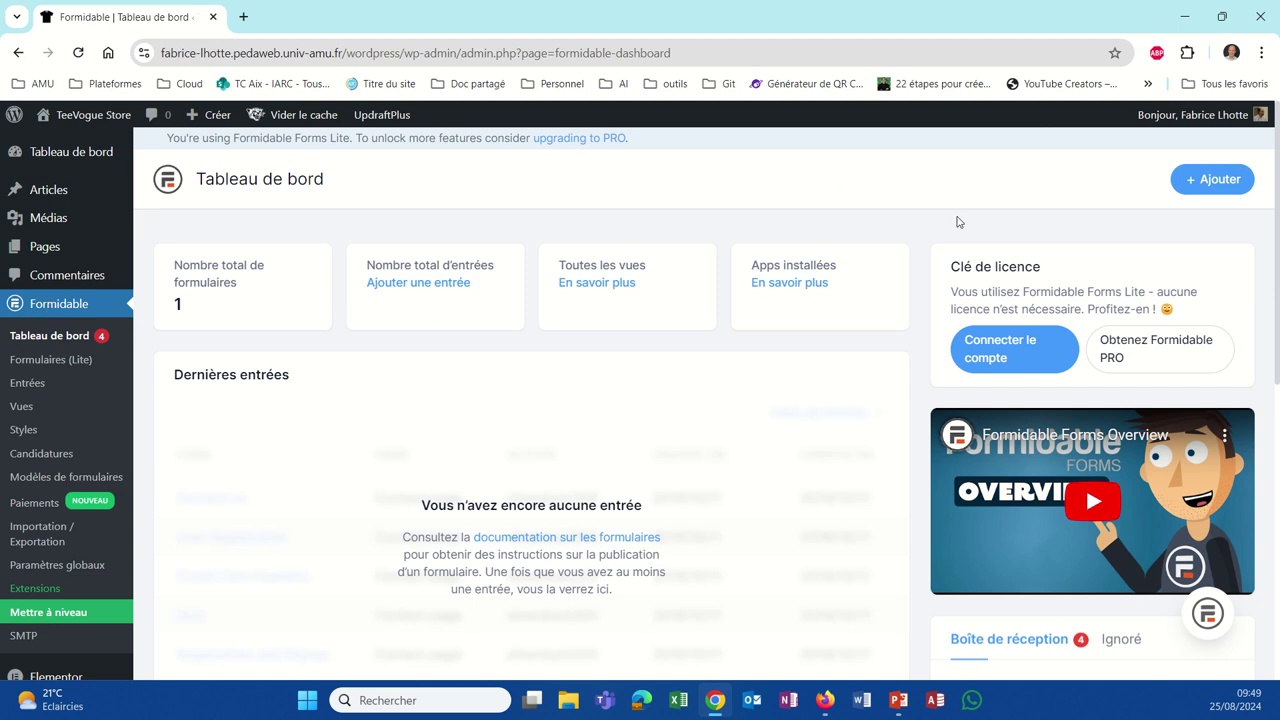
pyautogui.click(1207, 189)
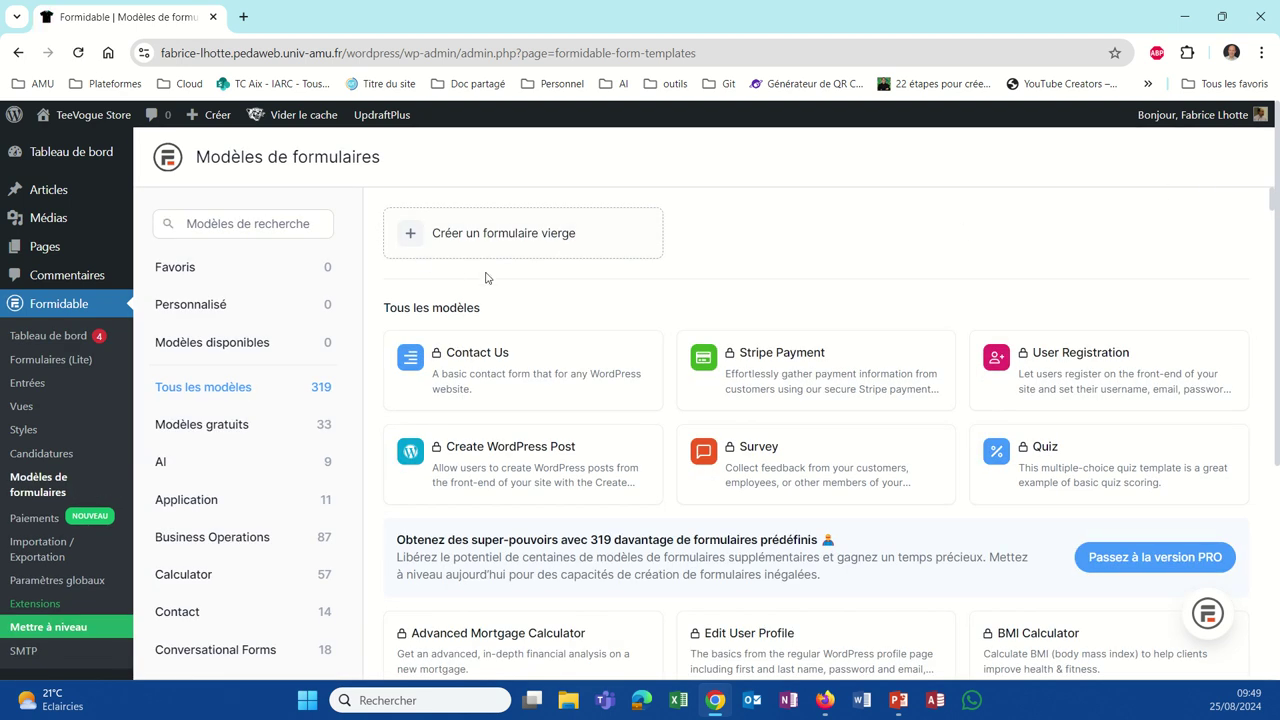
pyautogui.click(537, 240)
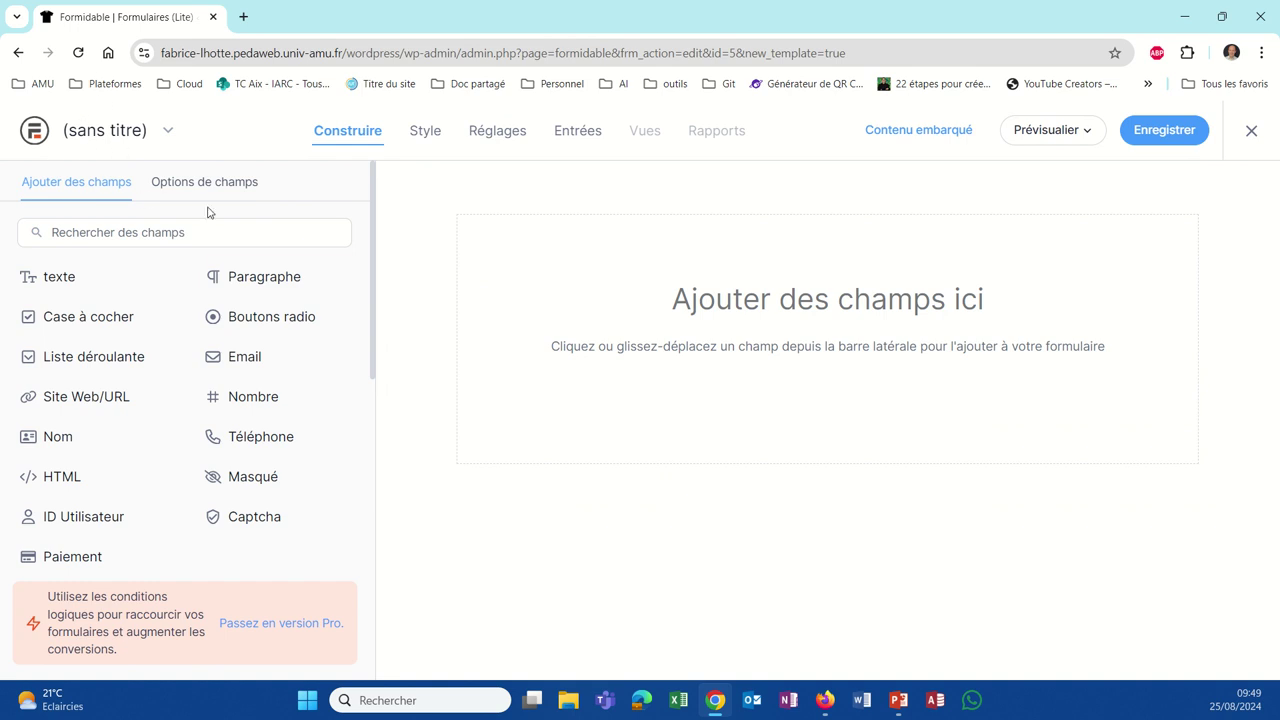
# Step: Enter 'Contact' as the form title in Réglages, save, and return to Construire
pyautogui.click(483, 137)
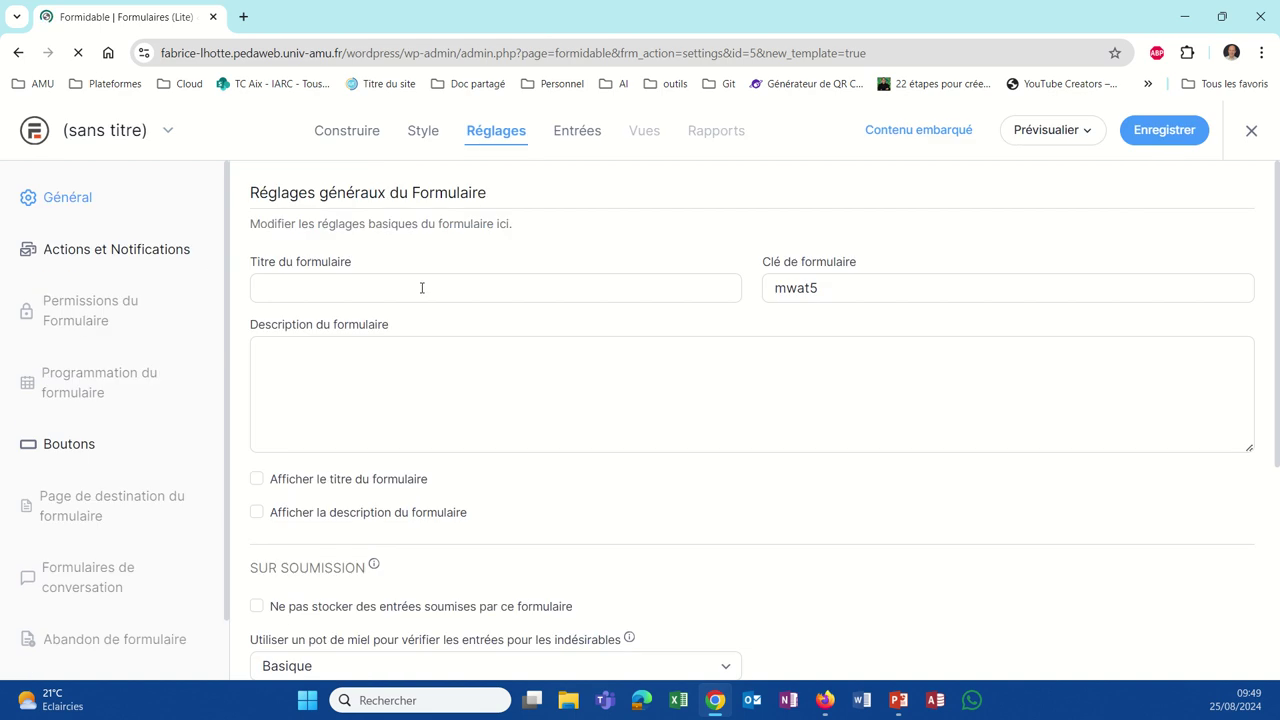
pyautogui.click(417, 289)
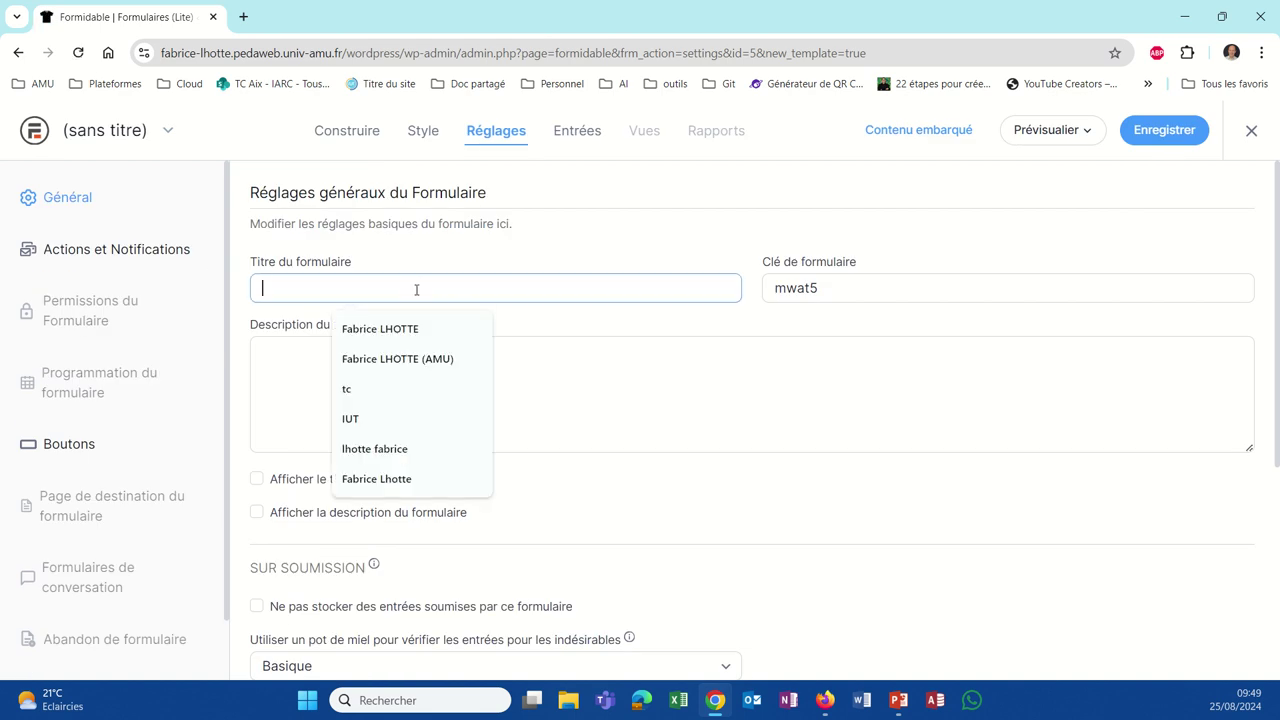
pyautogui.write('Contact')
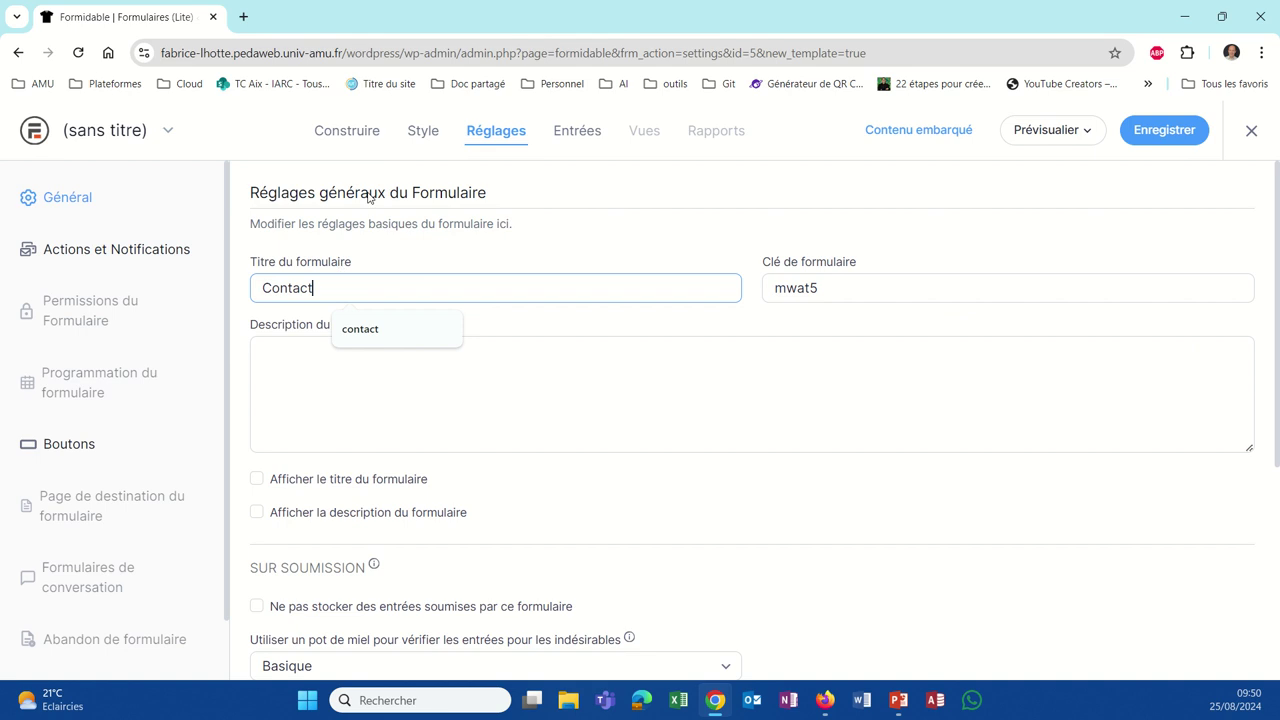
pyautogui.click(356, 137)
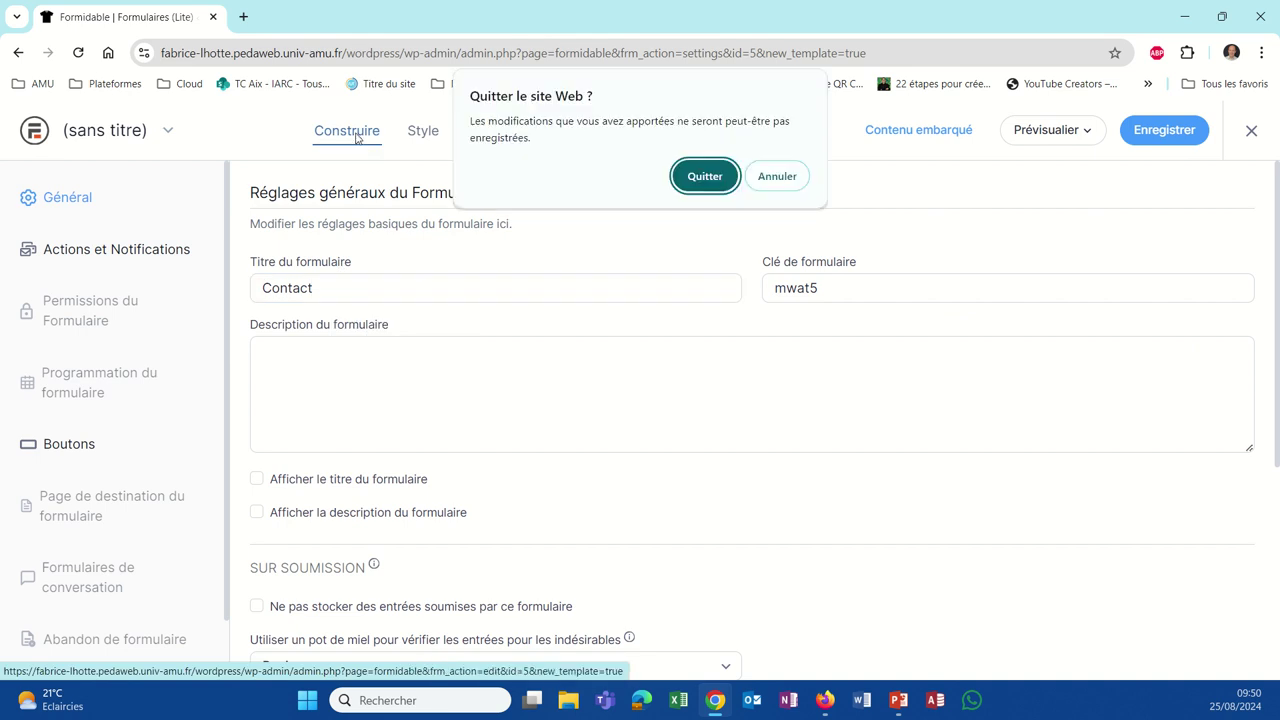
pyautogui.click(777, 176)
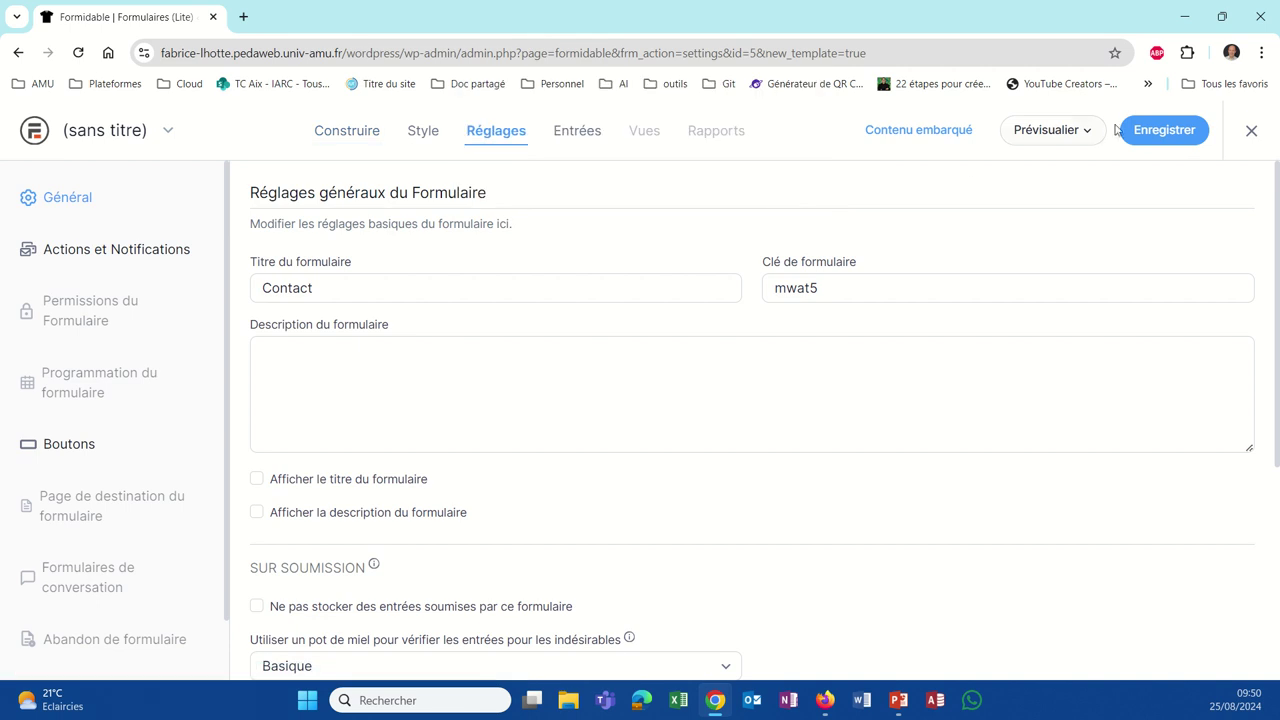
pyautogui.click(1124, 130)
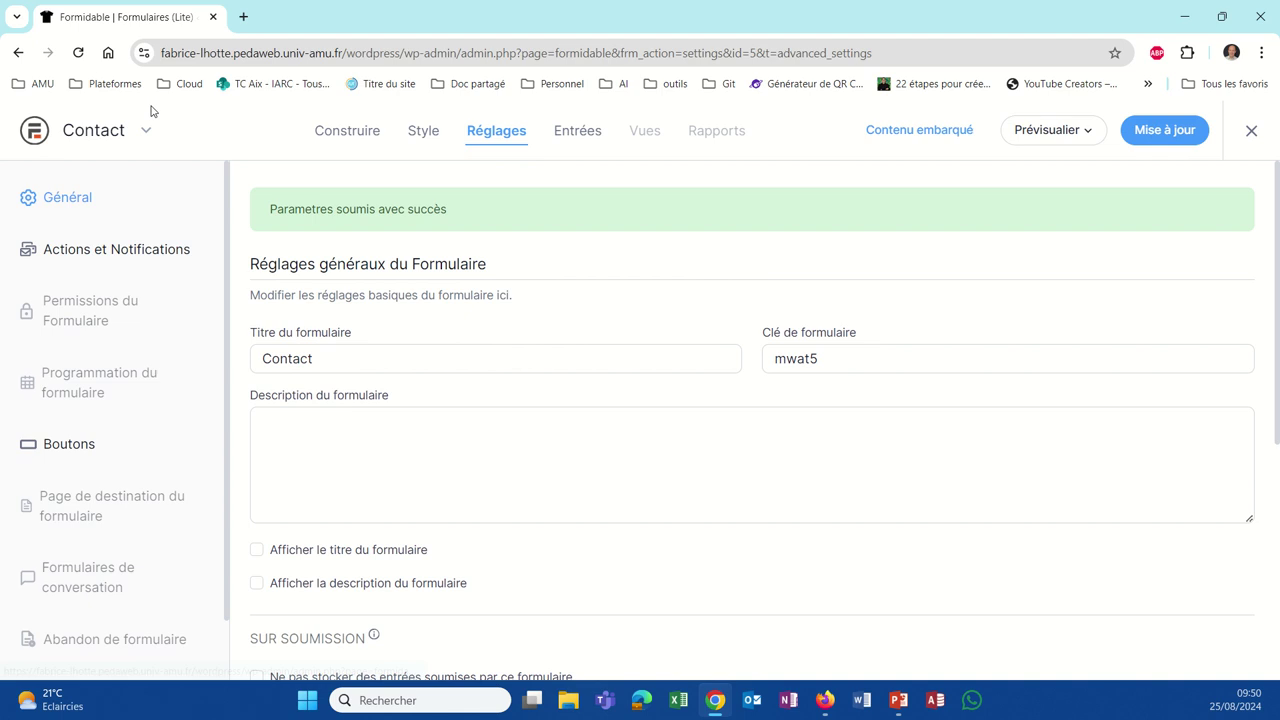
pyautogui.click(352, 135)
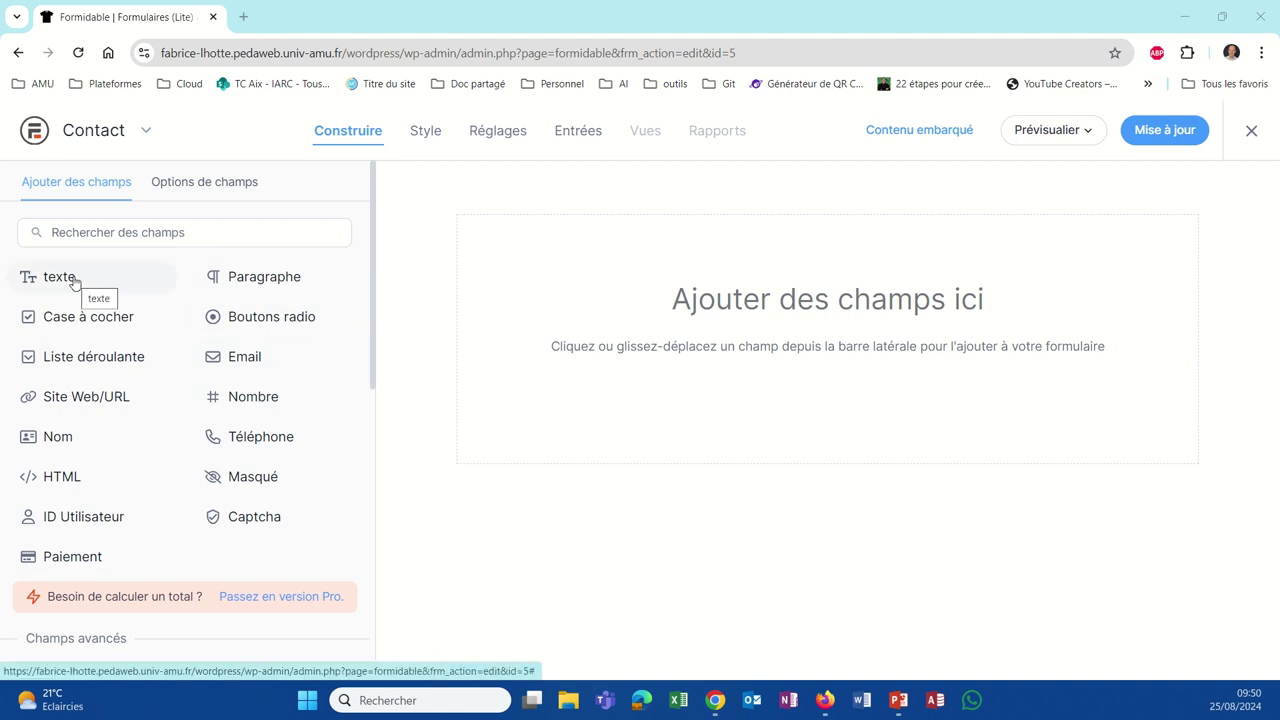
# Step: Add a text field labelled 'Prénom' and make it required
pyautogui.moveTo(73, 283); pyautogui.dragTo(634, 309)
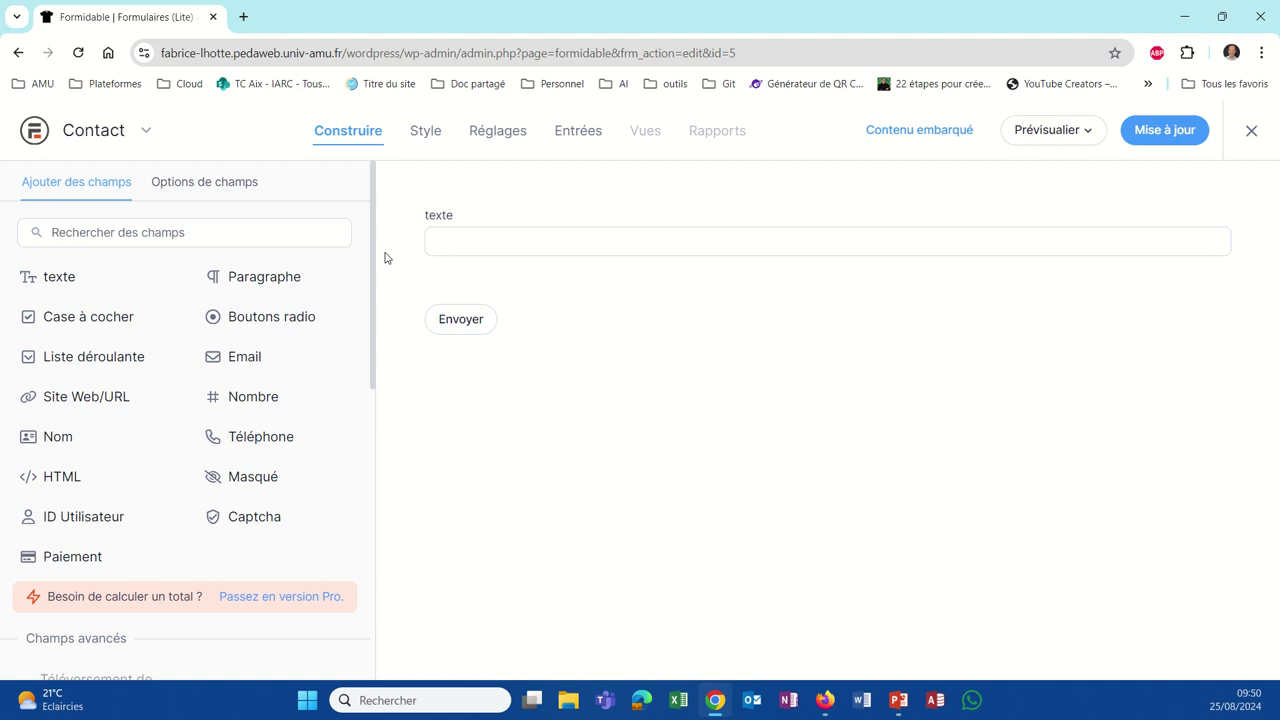
pyautogui.click(435, 218)
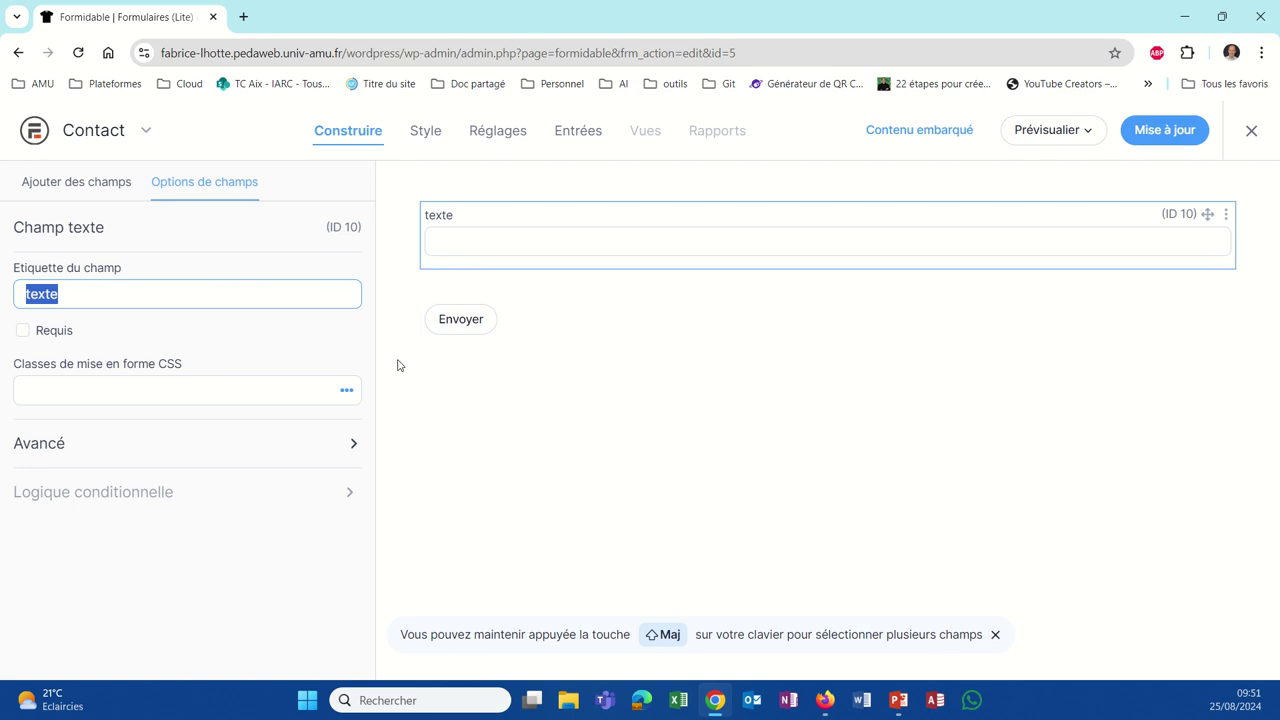
pyautogui.write('Prénom')
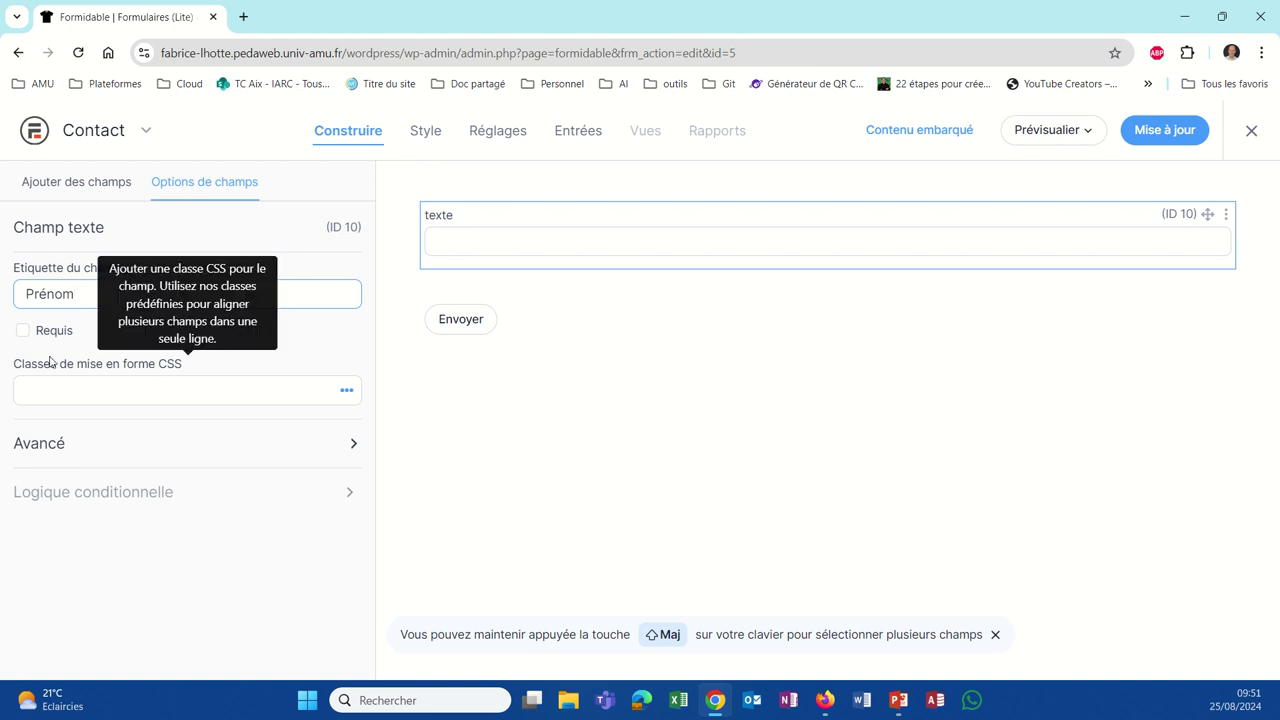
pyautogui.click(21, 333)
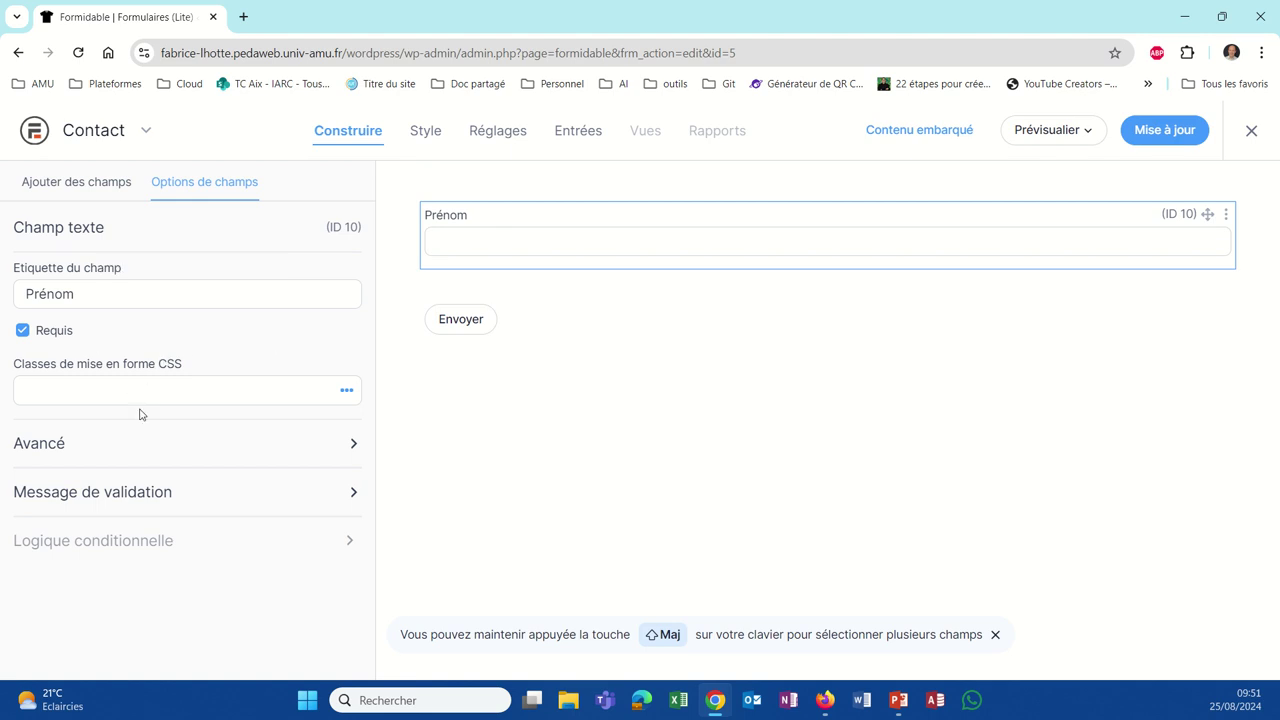
# Step: Add a required Email field below Prénom
pyautogui.click(86, 190)
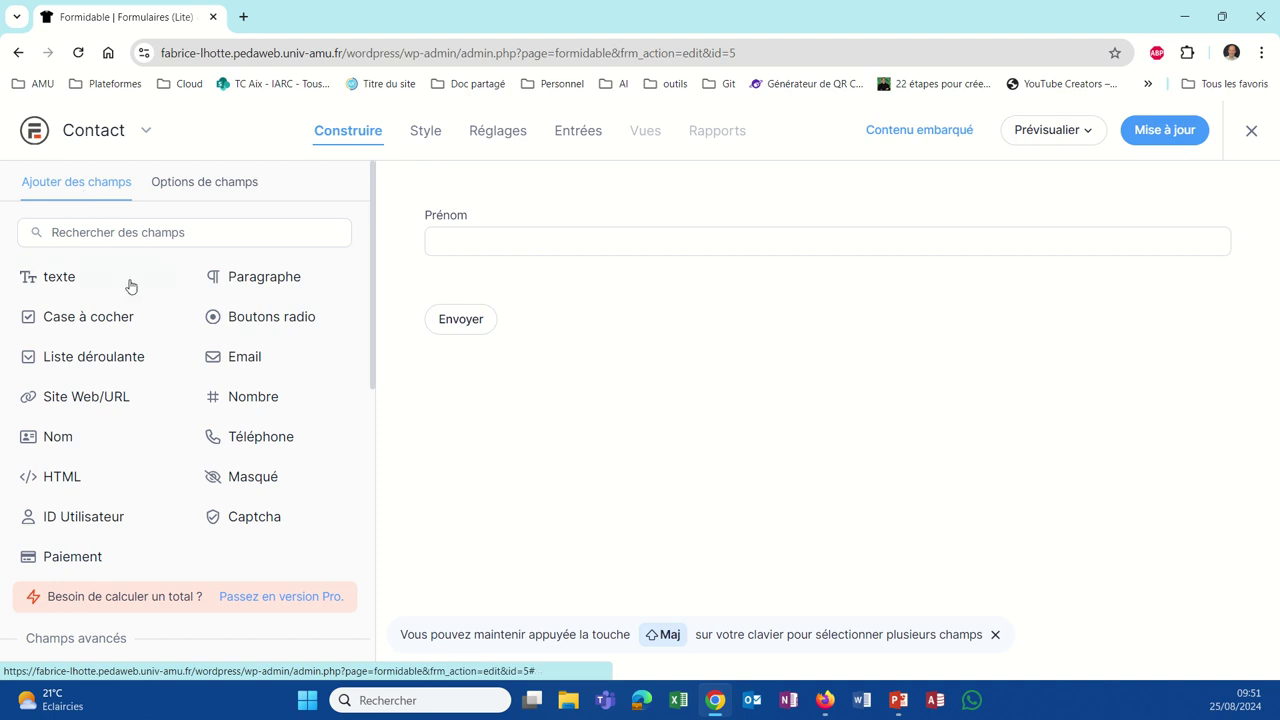
pyautogui.moveTo(225, 360); pyautogui.dragTo(511, 282)
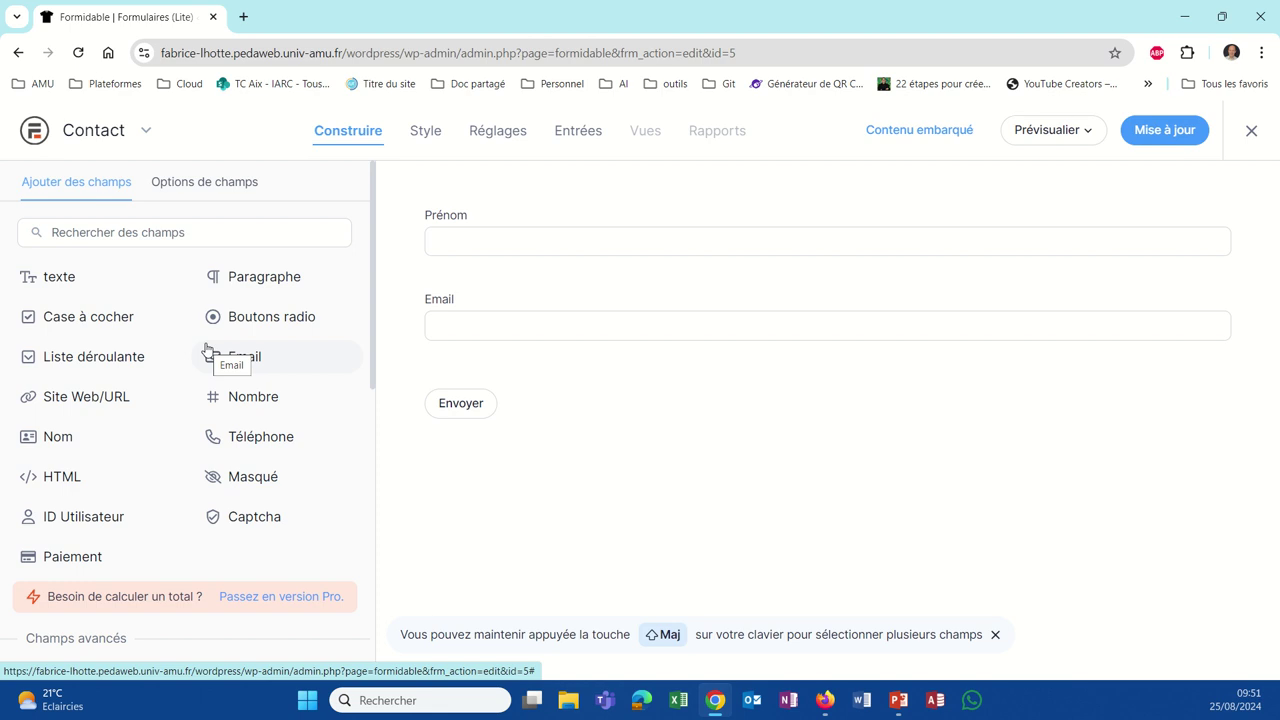
pyautogui.click(440, 320)
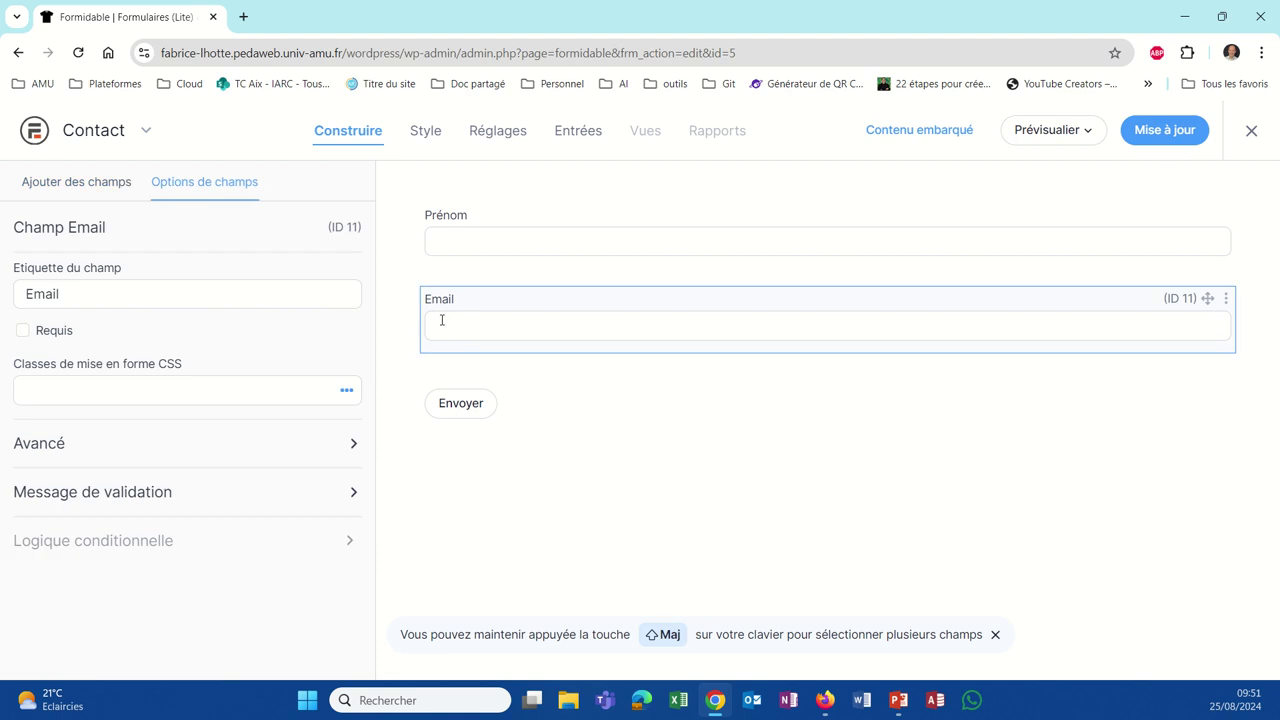
pyautogui.click(23, 332)
# Step: Recheck the Prénom field, then add another text field below Email
pyautogui.click(498, 241)
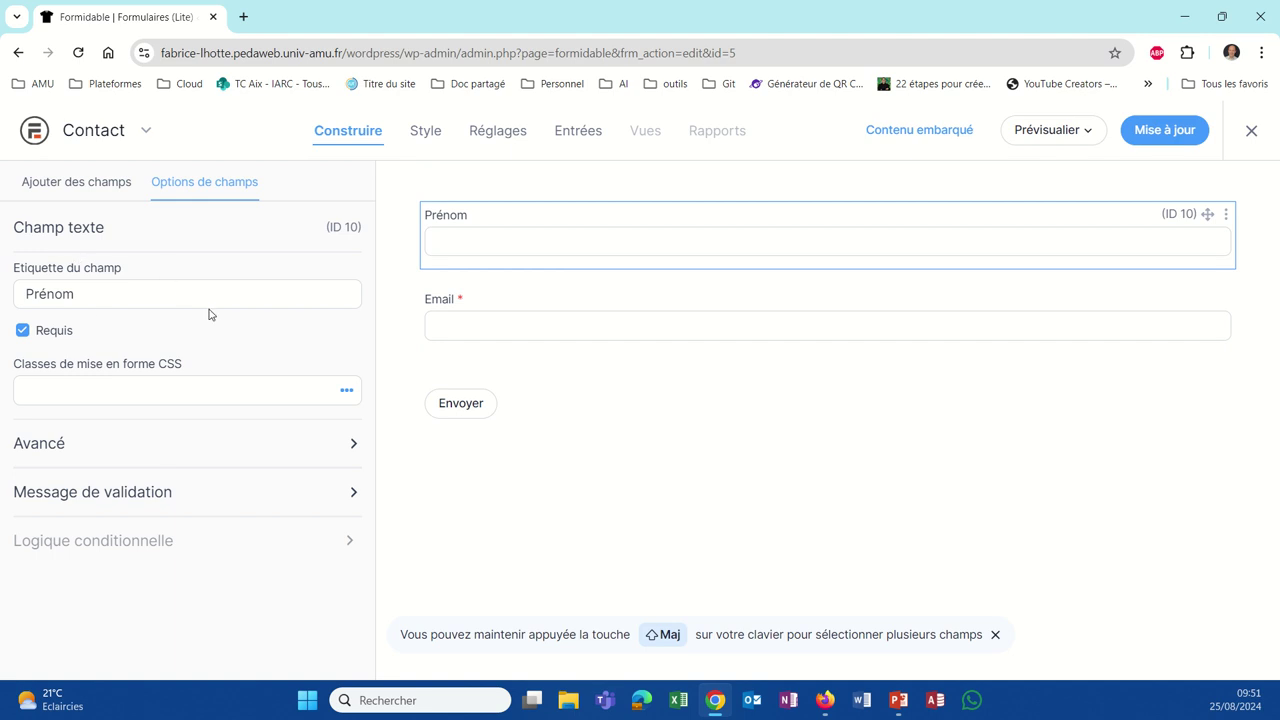
pyautogui.click(79, 190)
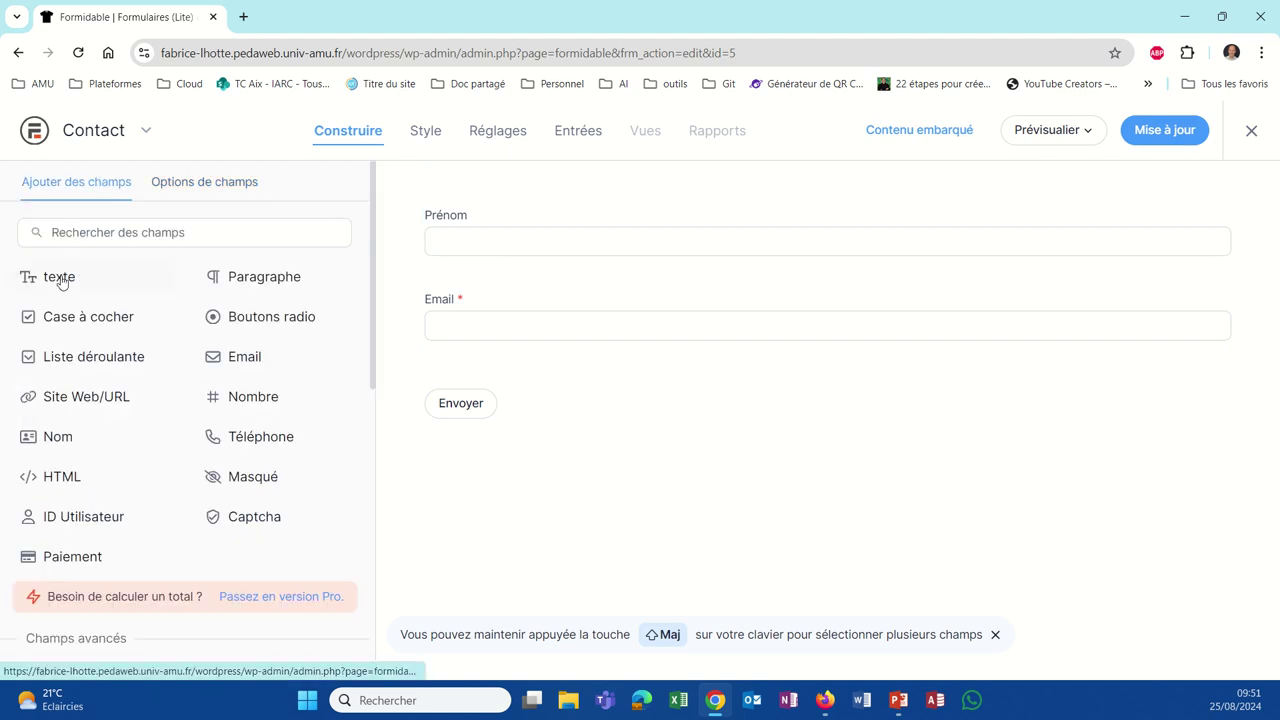
pyautogui.moveTo(57, 277); pyautogui.dragTo(457, 365)
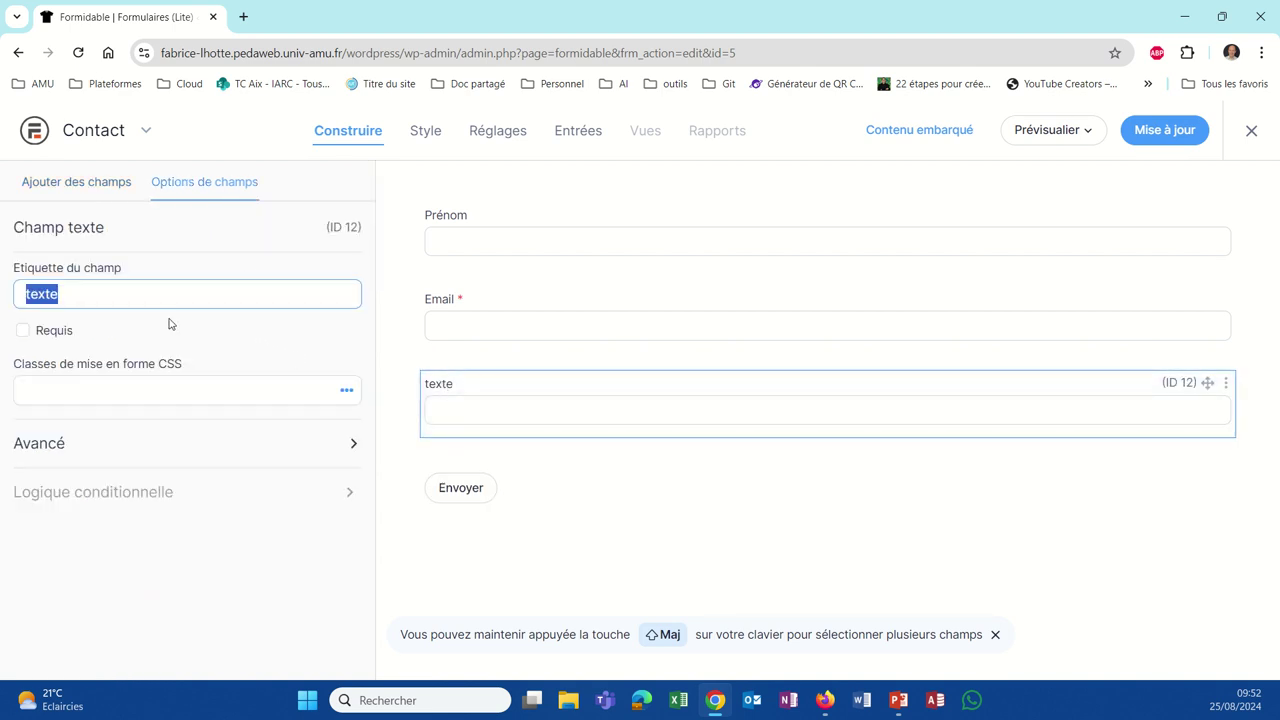
# Step: Label the new text field 'Sujet'
pyautogui.write('Sujet')
pyautogui.moveTo(263, 380)
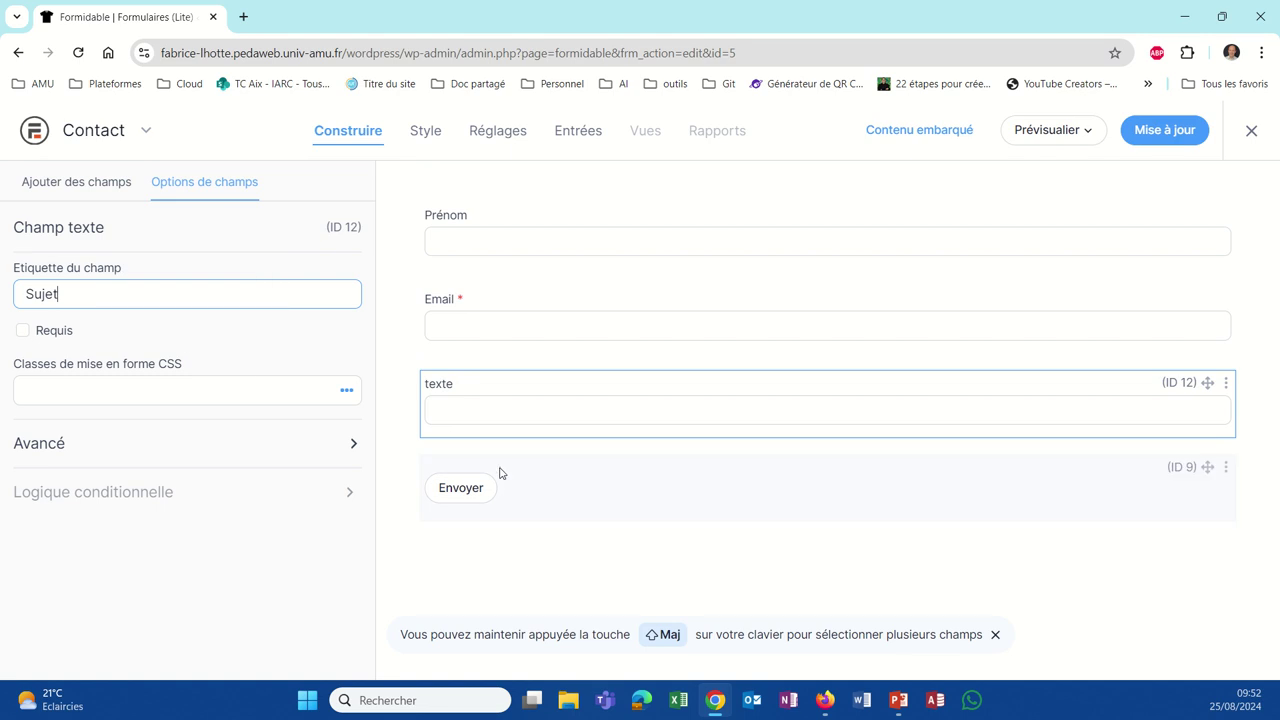
pyautogui.click(117, 183)
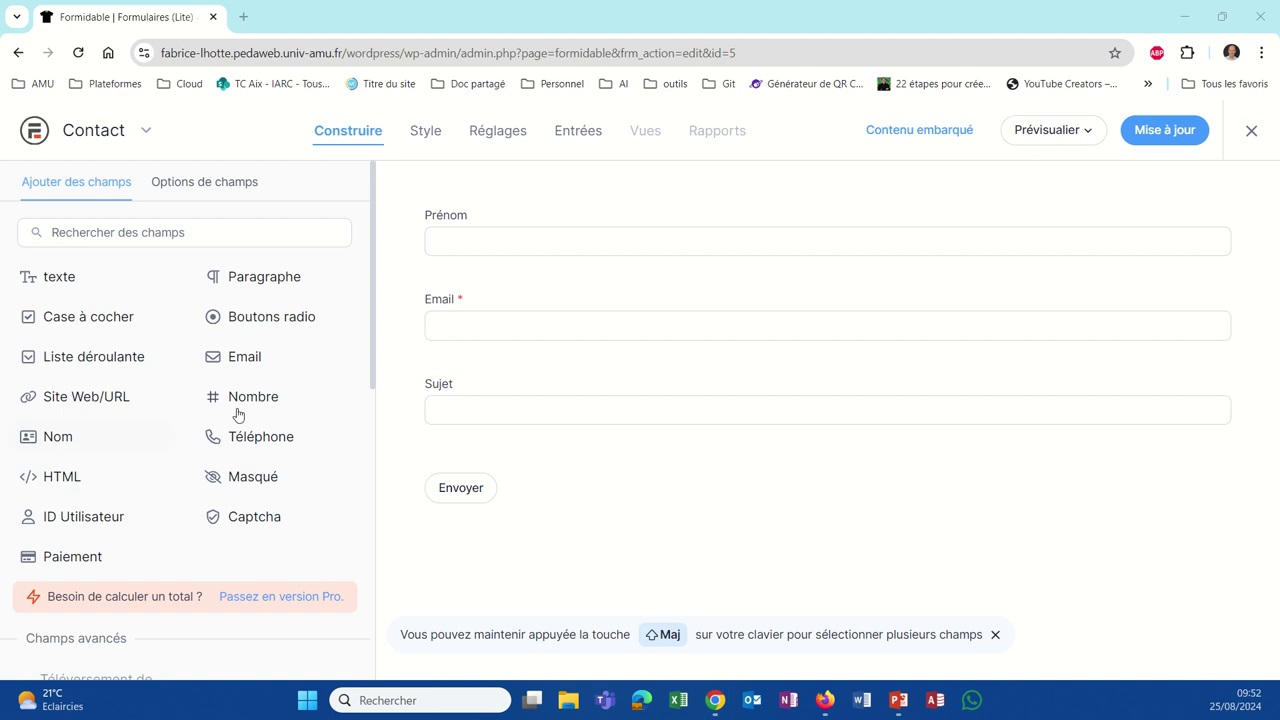
# Step: Add a required paragraph field labelled 'Message' below Sujet and save the form
pyautogui.moveTo(278, 278); pyautogui.dragTo(476, 445)
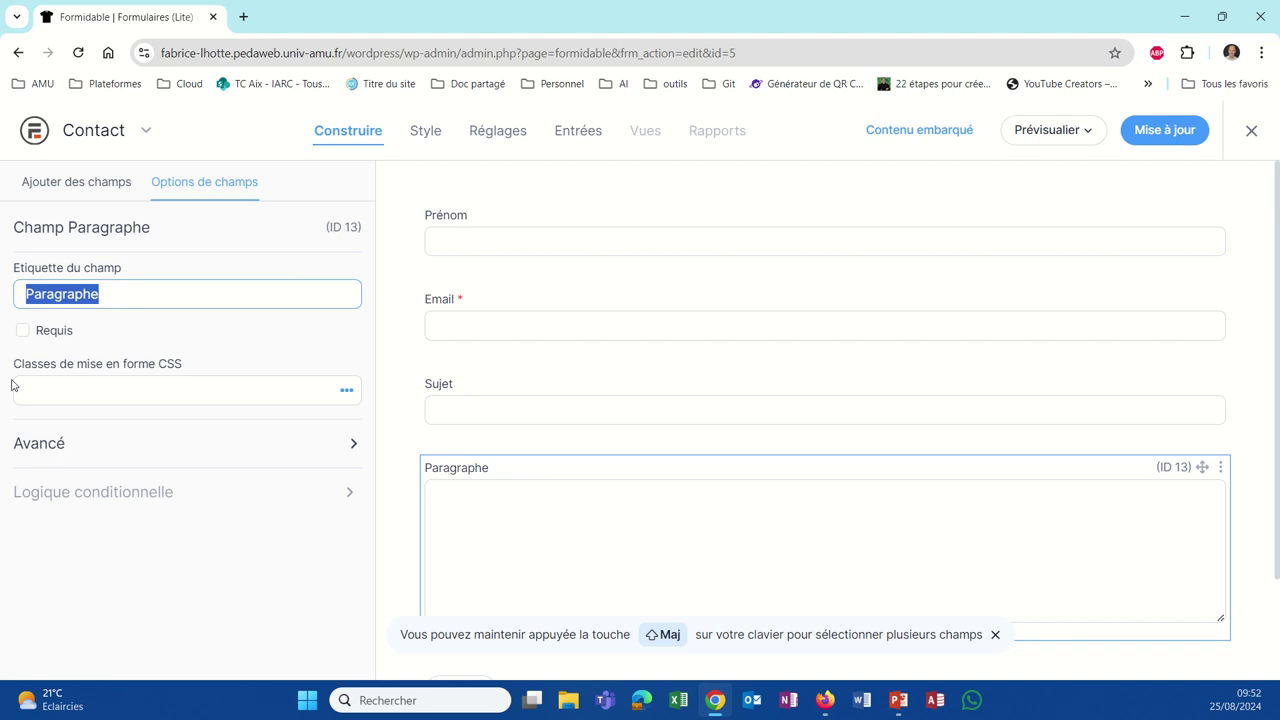
pyautogui.write('Messa')
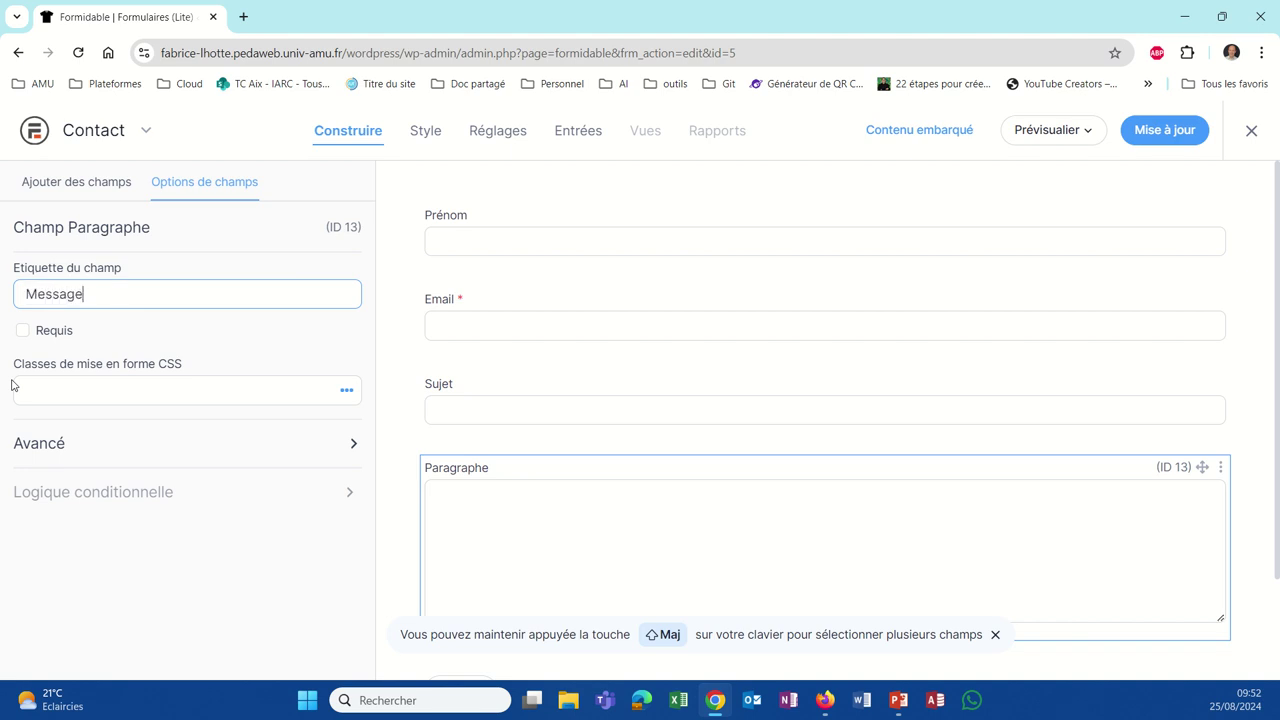
pyautogui.write('ge')
pyautogui.click(21, 334)
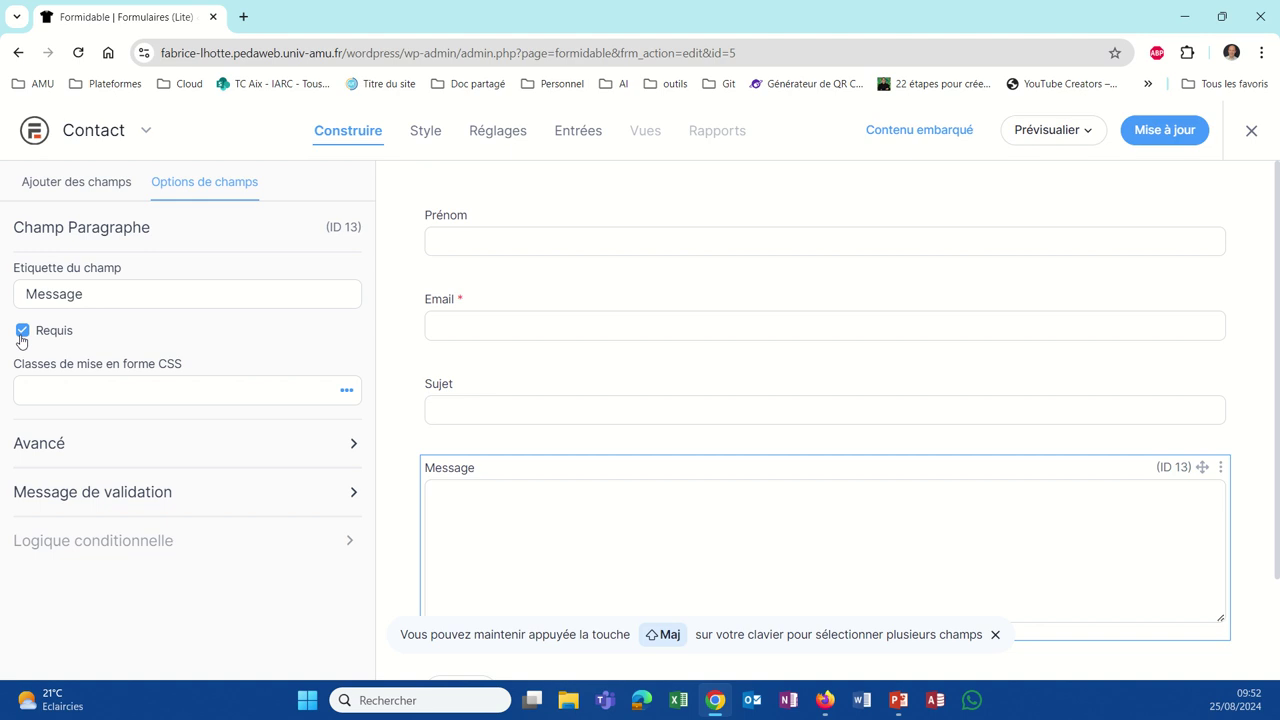
pyautogui.click(1175, 132)
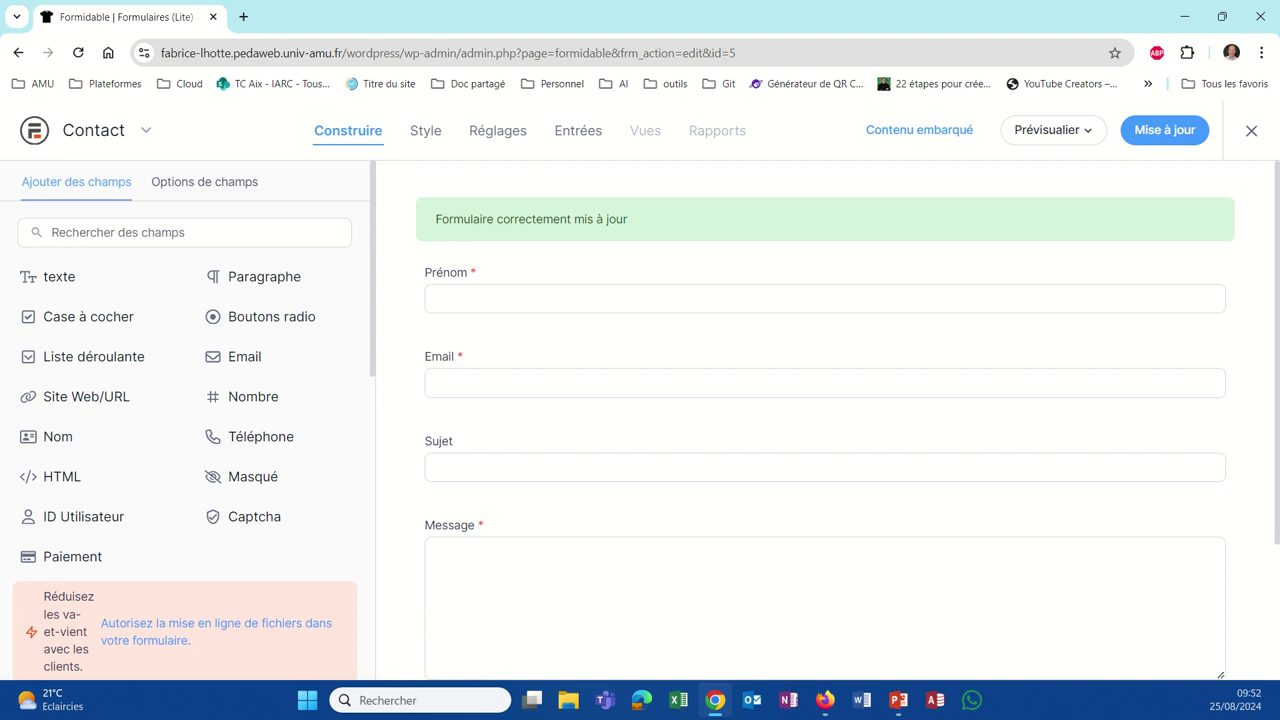
pyautogui.click(1060, 133)
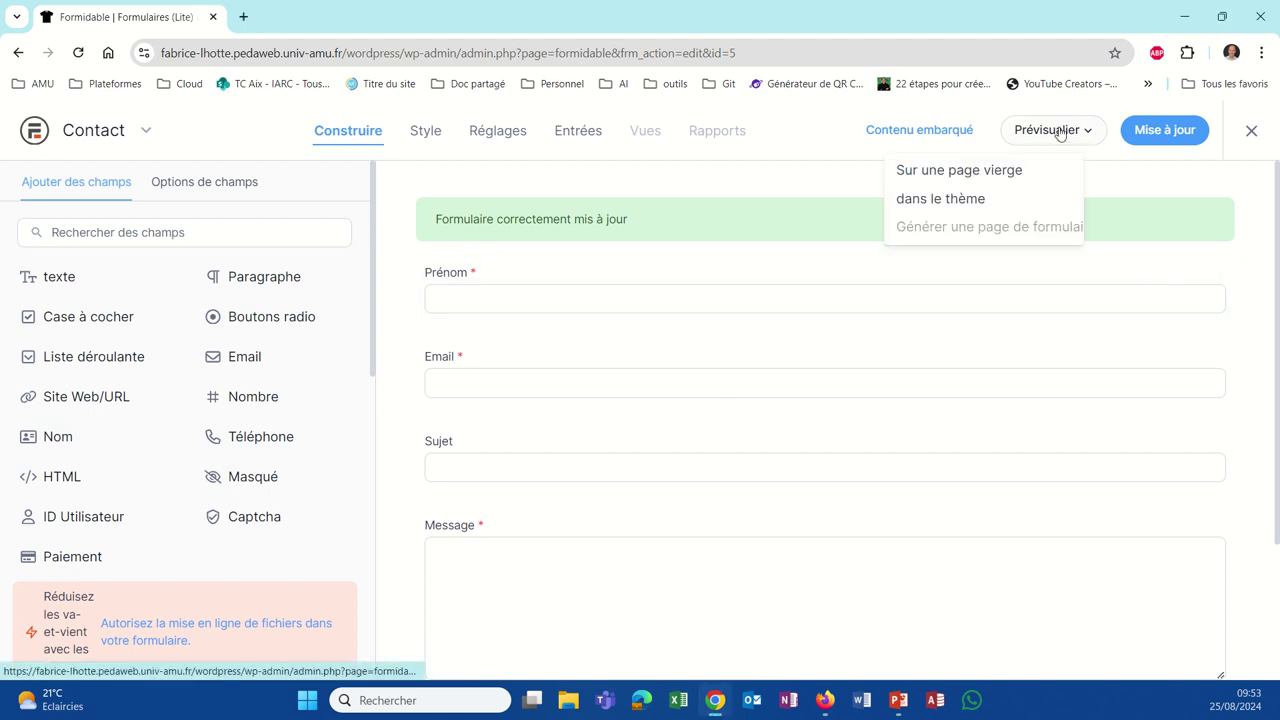
pyautogui.click(996, 172)
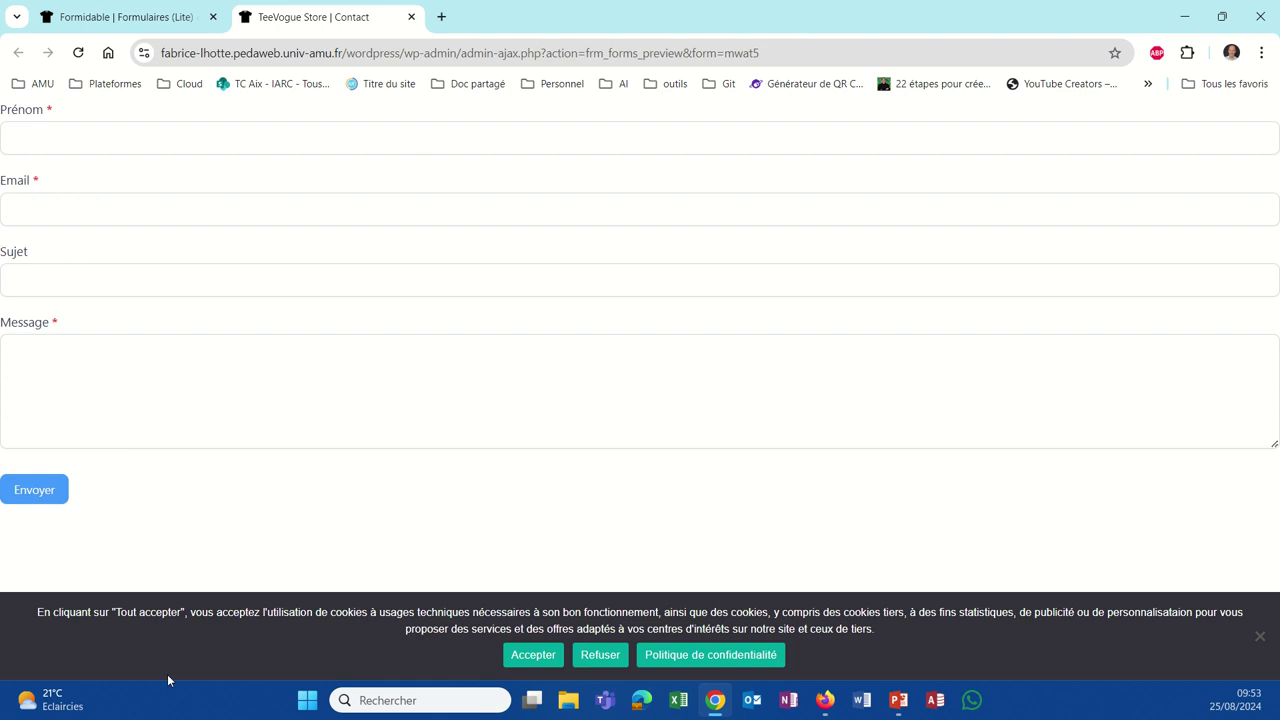
pyautogui.click(411, 17)
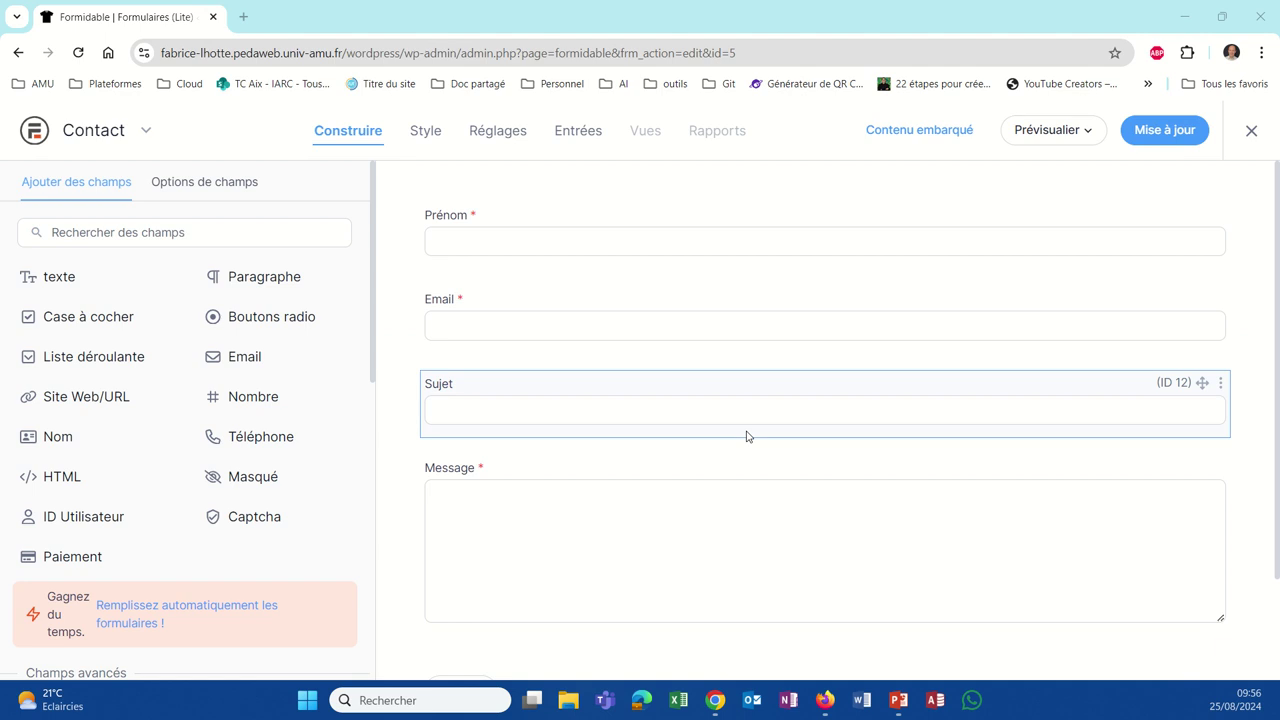
# Step: Add an 'Envoyer l'e-mail' action under Actions et Notifications and save the settings
pyautogui.click(517, 141)
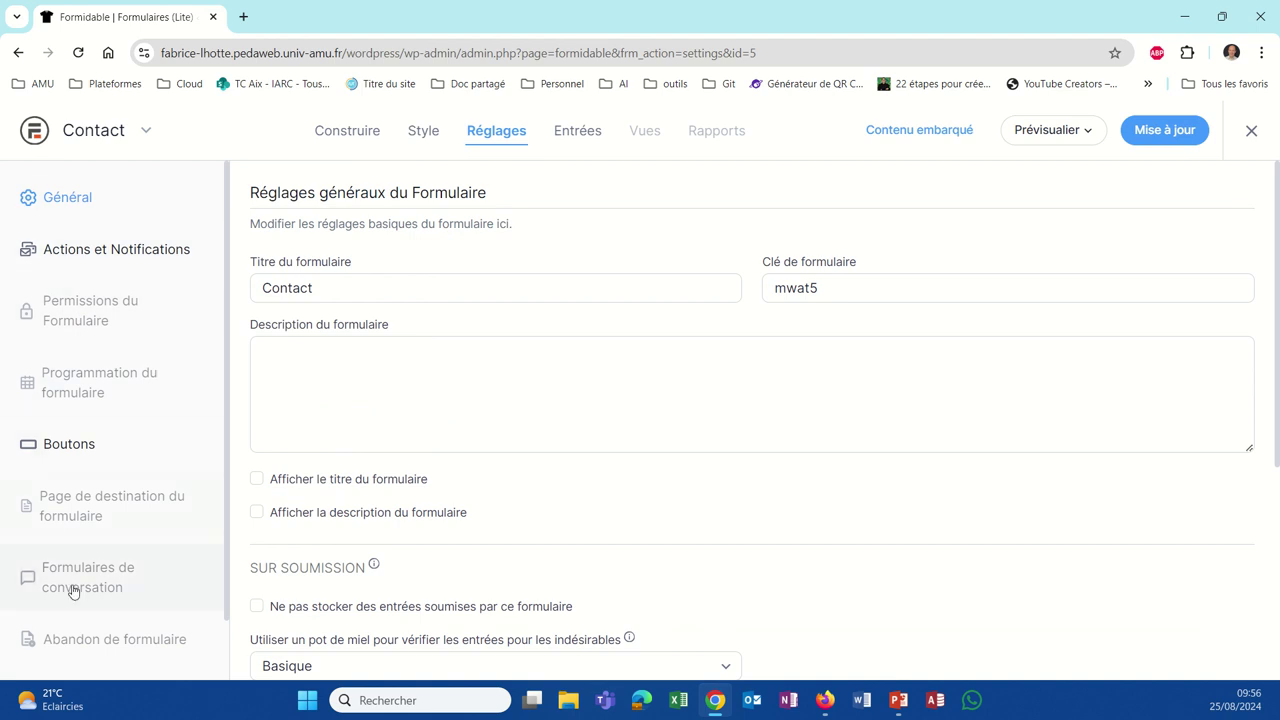
pyautogui.click(108, 252)
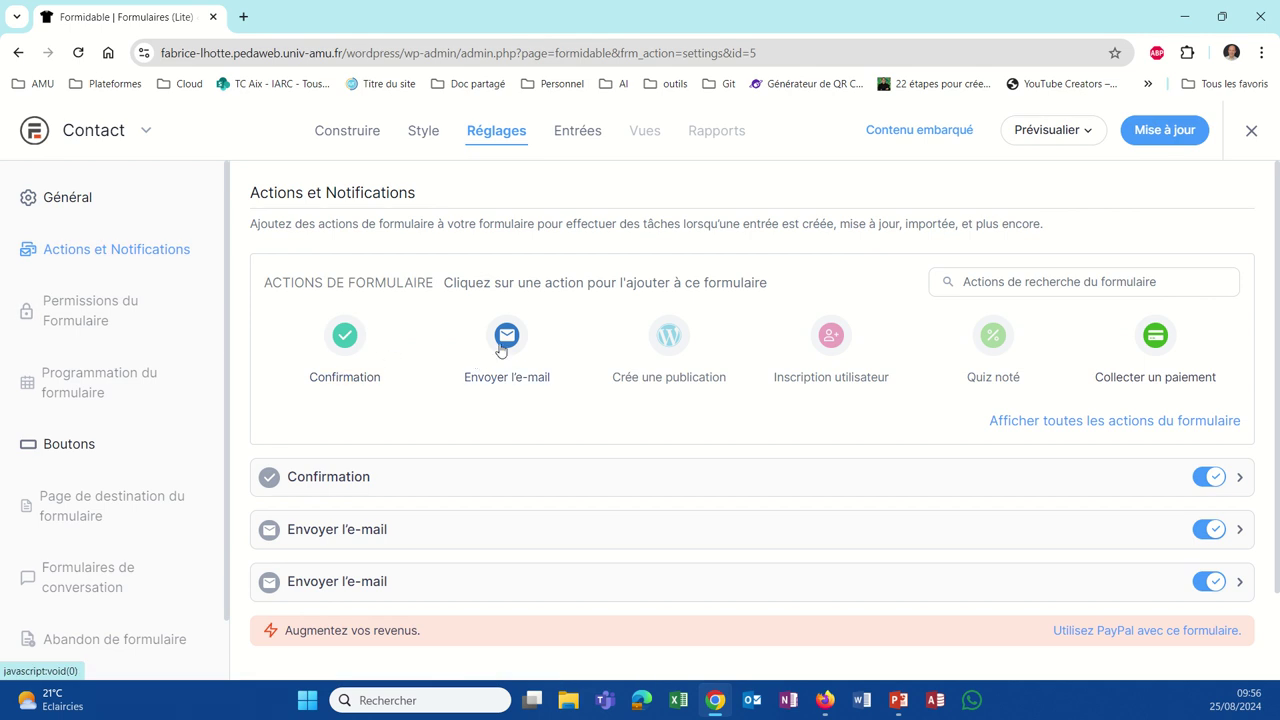
pyautogui.click(503, 340)
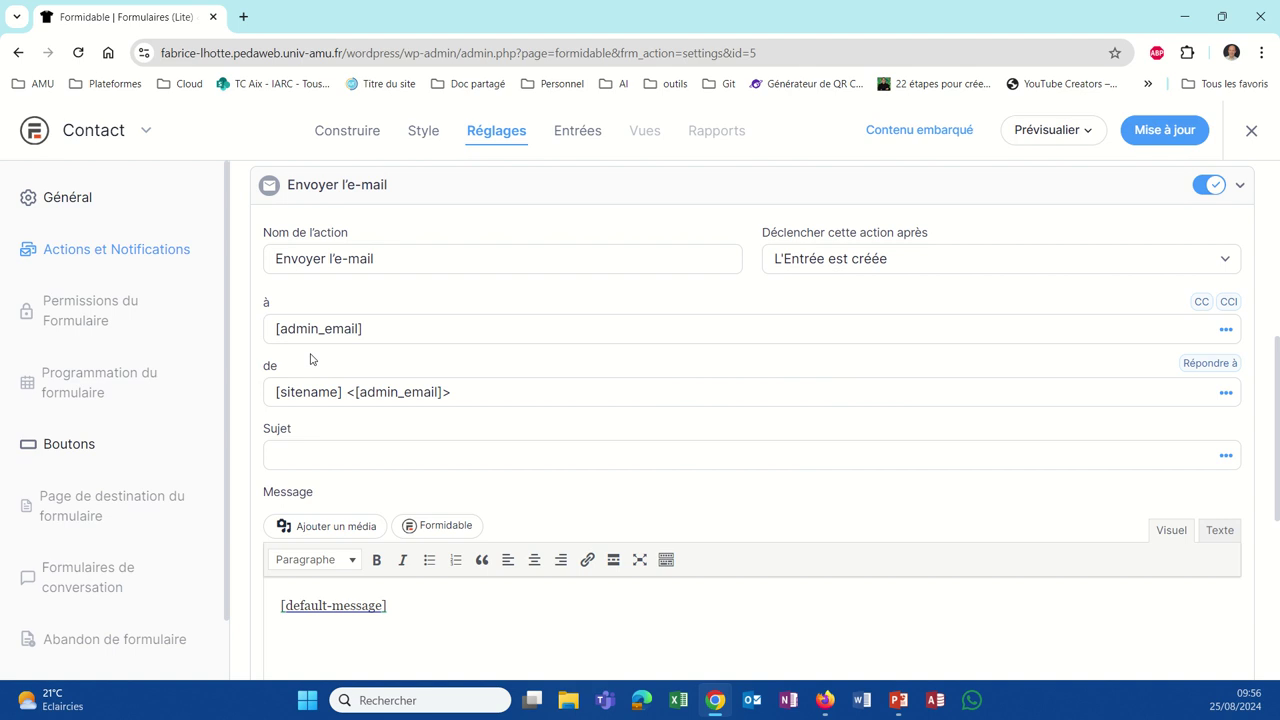
pyautogui.moveTo(316, 366)
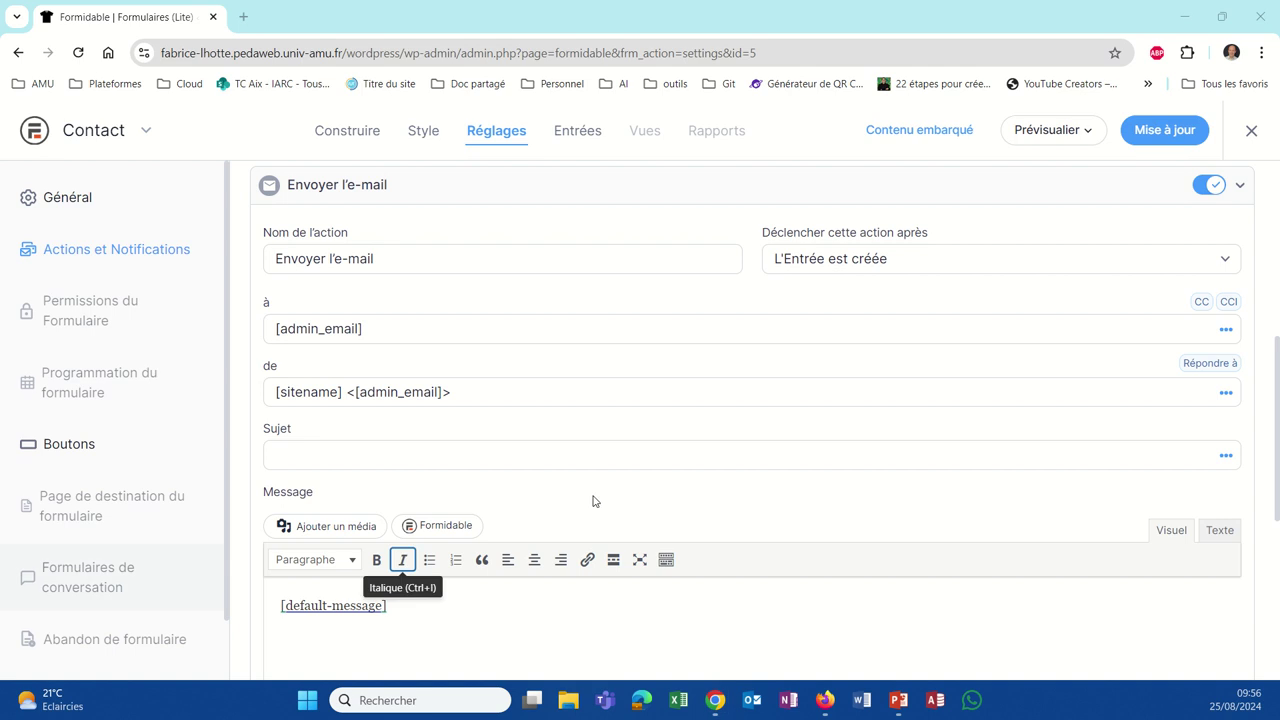
pyautogui.click(1137, 140)
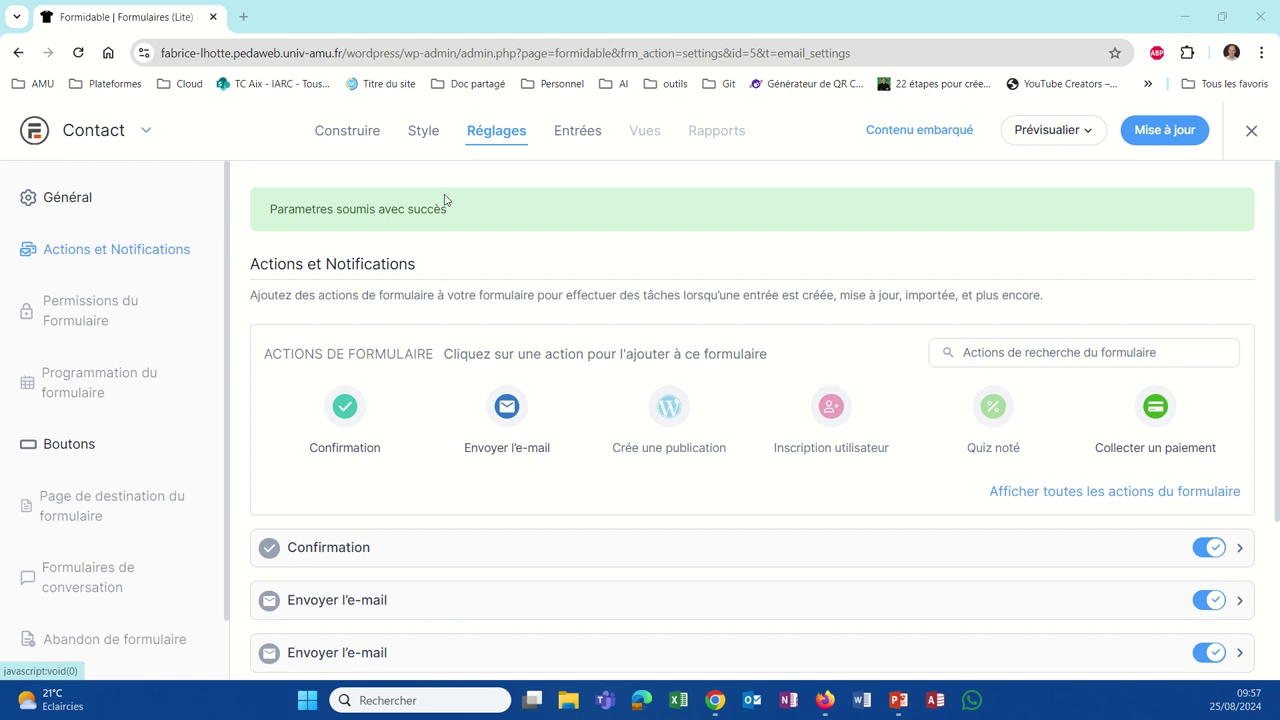
# Step: Look at the Boutons settings, then go back to the Construire builder
pyautogui.click(80, 451)
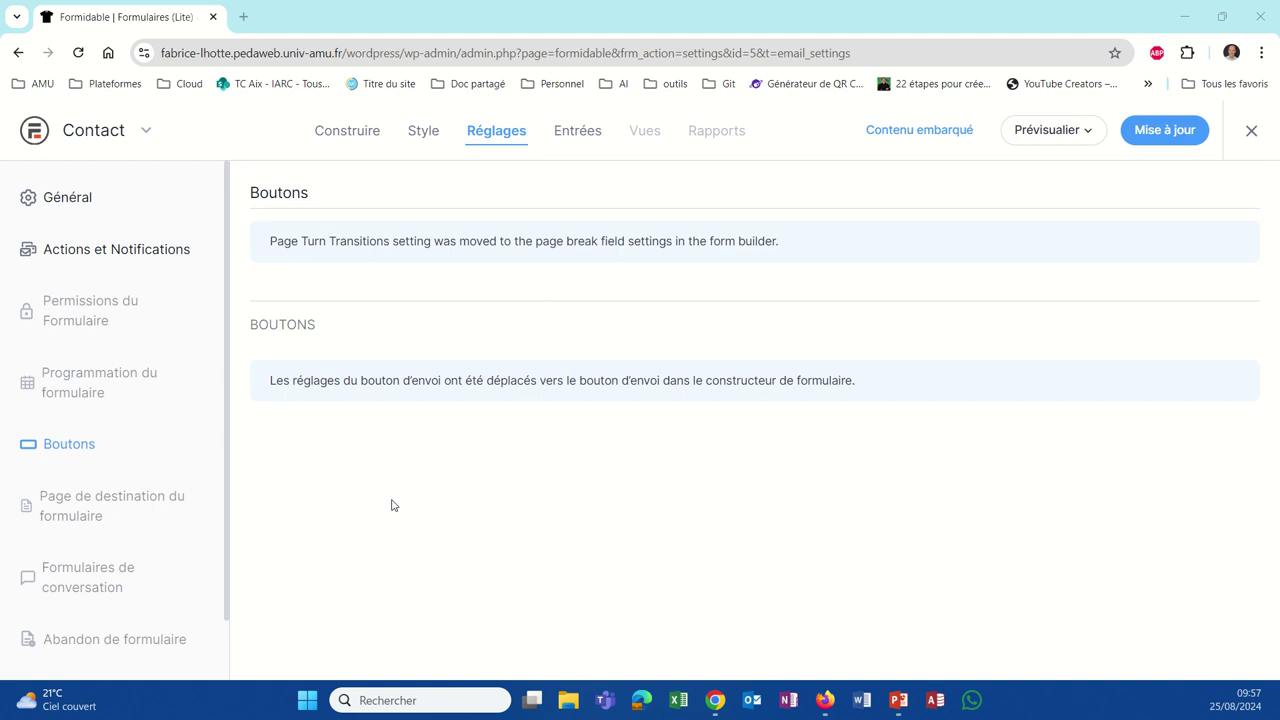
pyautogui.click(332, 133)
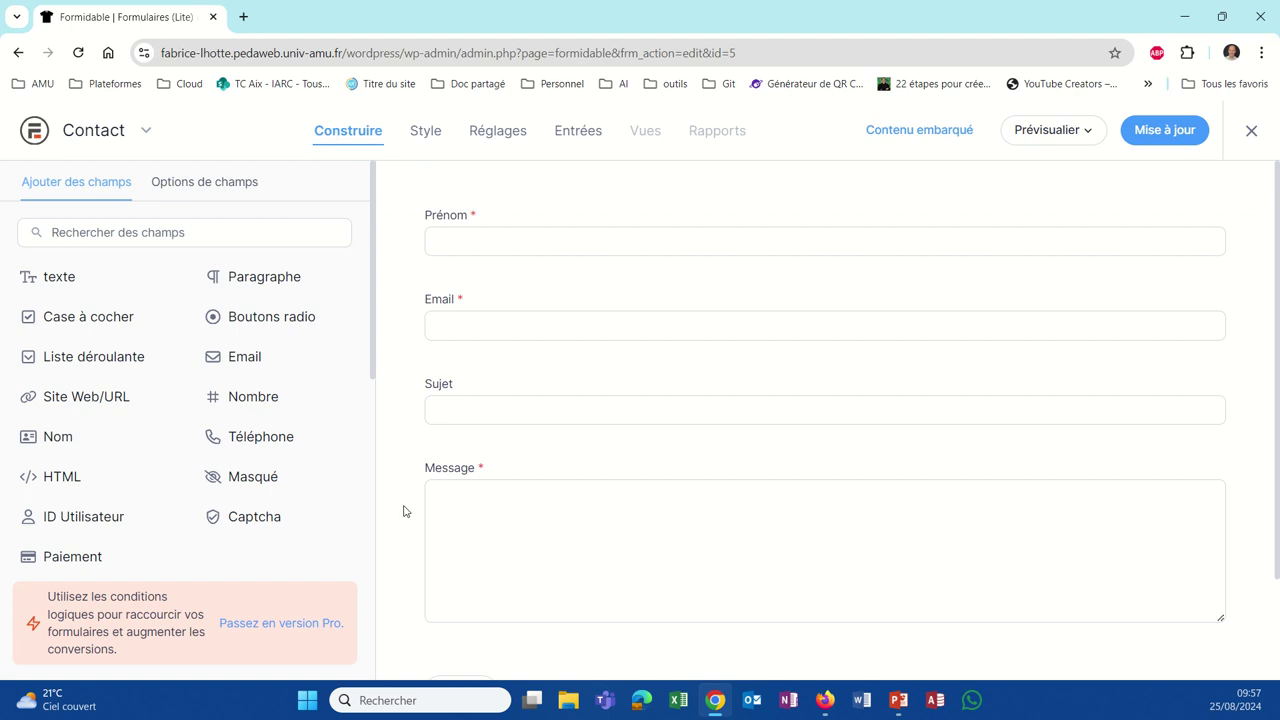
# Step: Check the Envoyer submit button's field settings and label, then save with Mise à jour
pyautogui.scroll(-2, 403, 509)
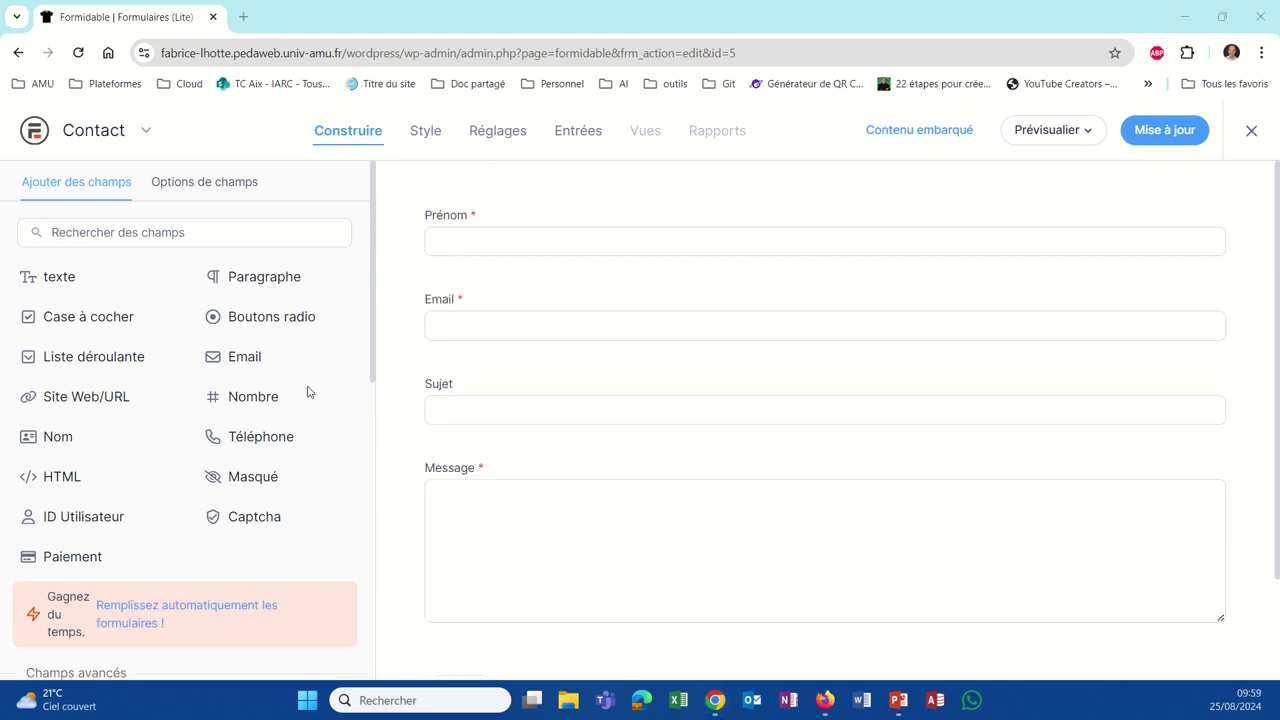
pyautogui.scroll(-2, 580, 450)
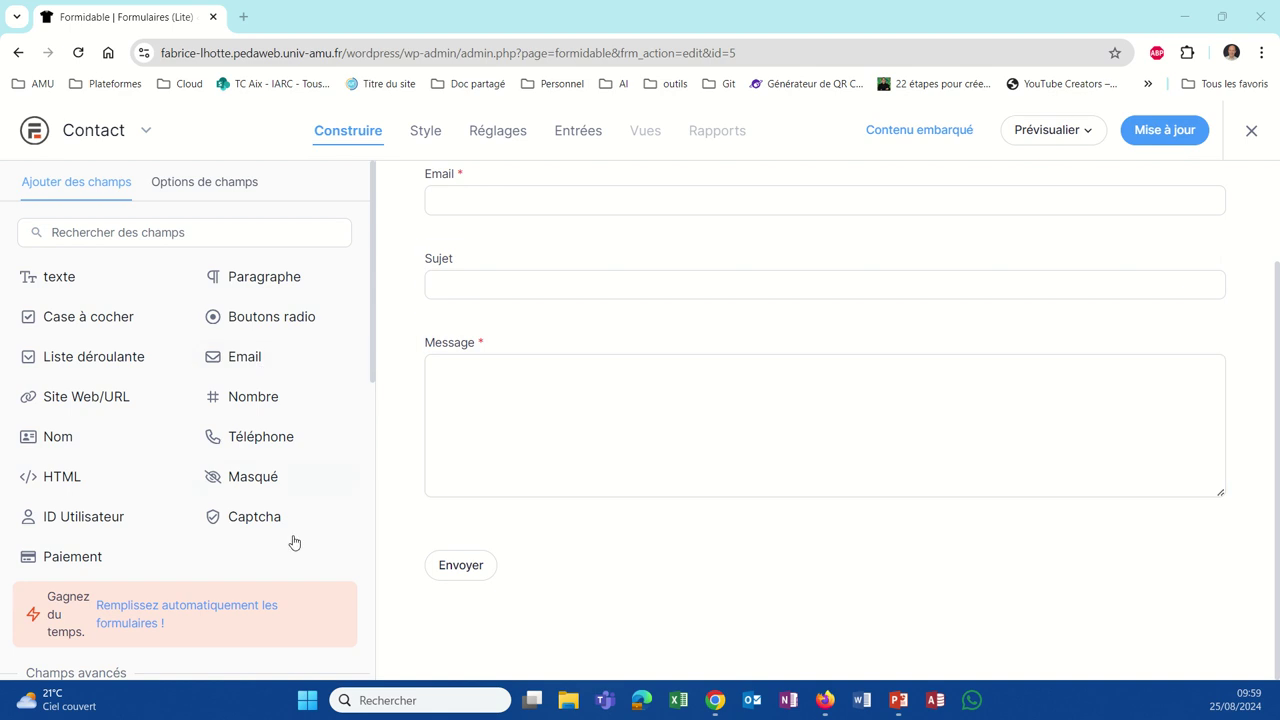
pyautogui.click(500, 586)
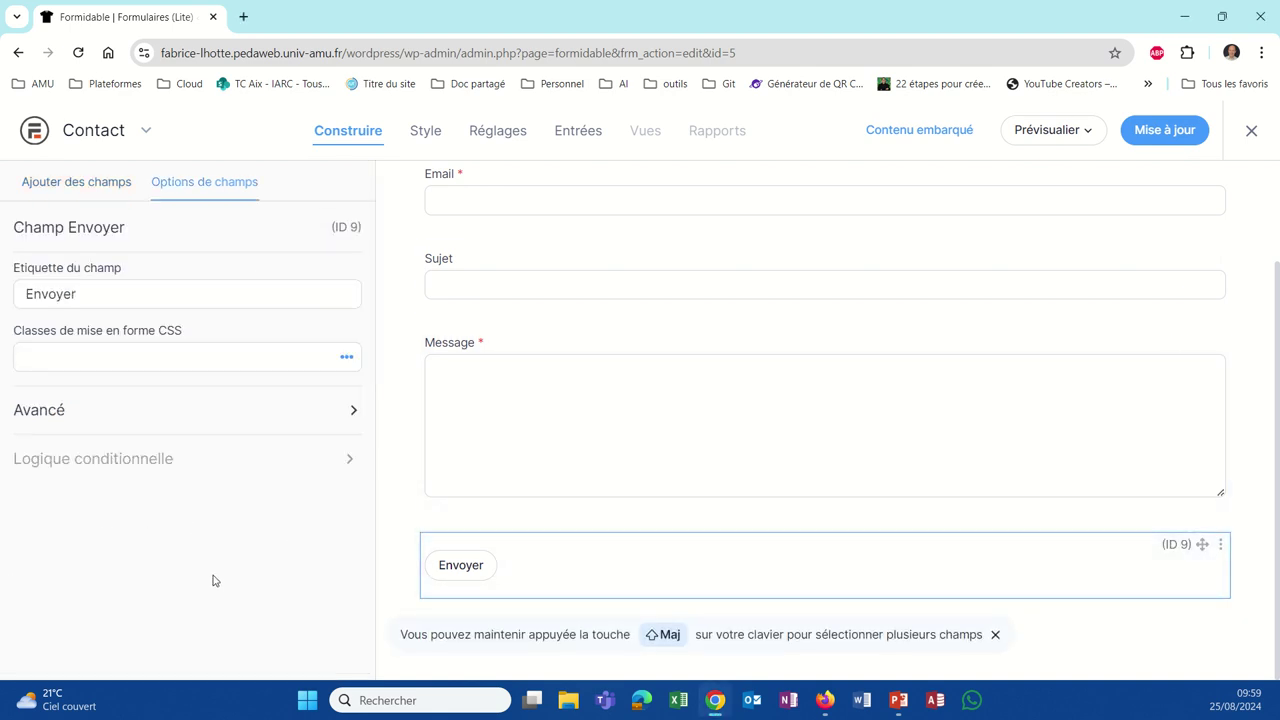
pyautogui.click(1224, 552)
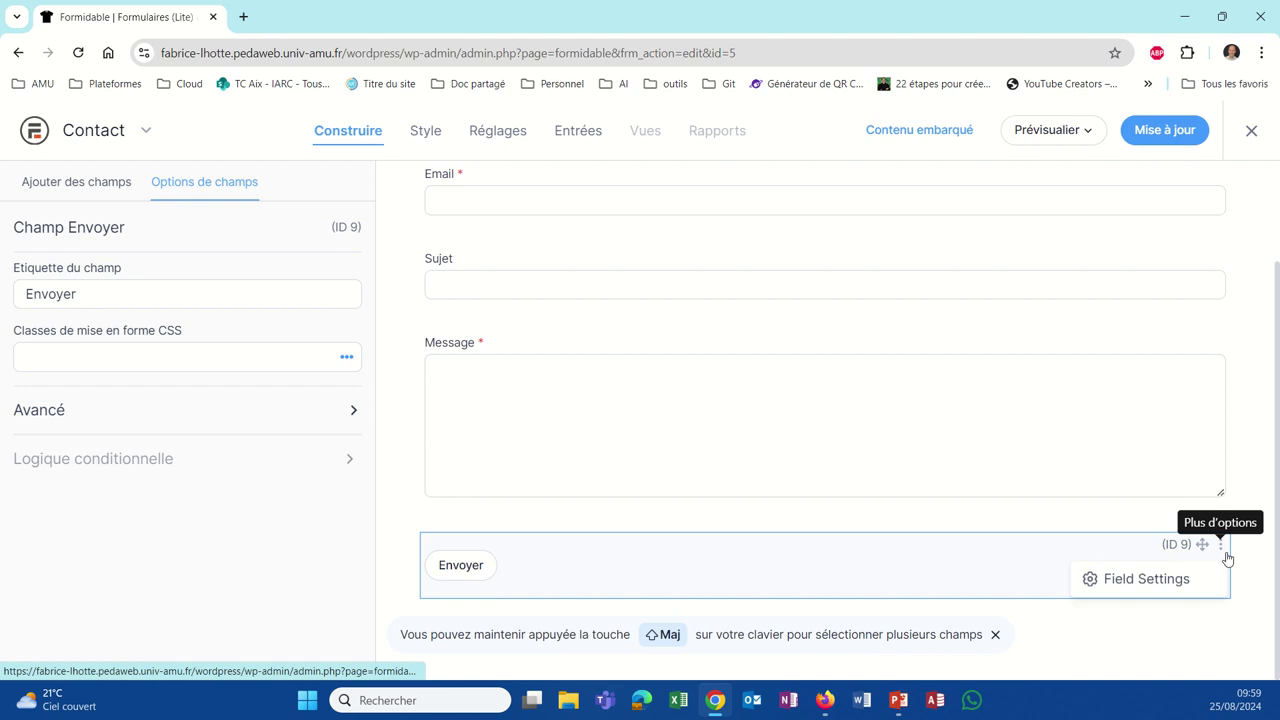
pyautogui.click(1128, 582)
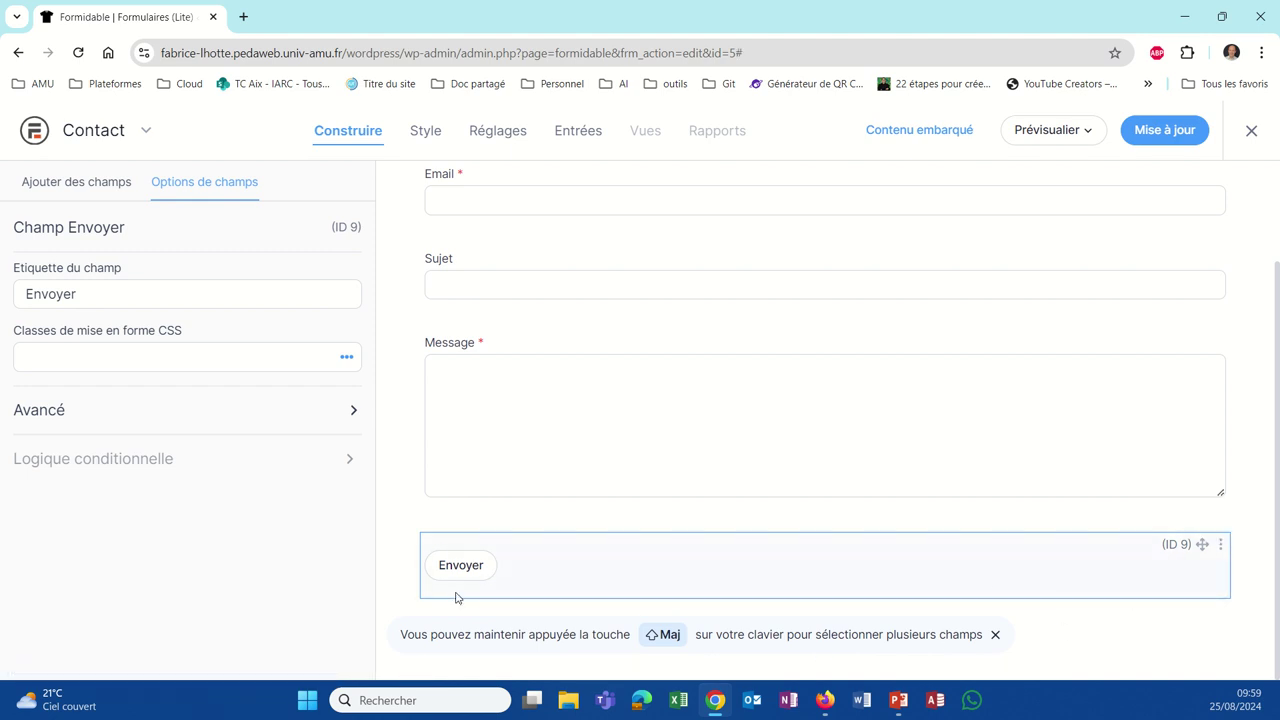
pyautogui.moveTo(70, 340)
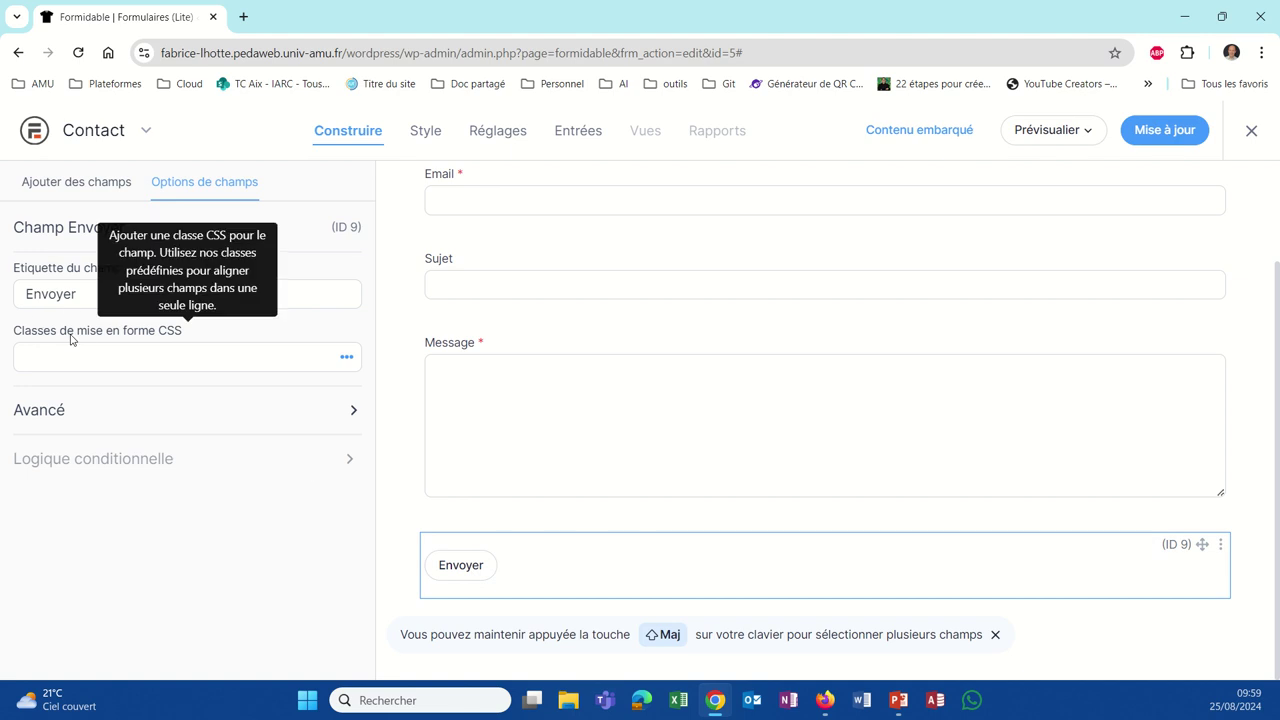
pyautogui.moveTo(85, 303); pyautogui.dragTo(17, 299)
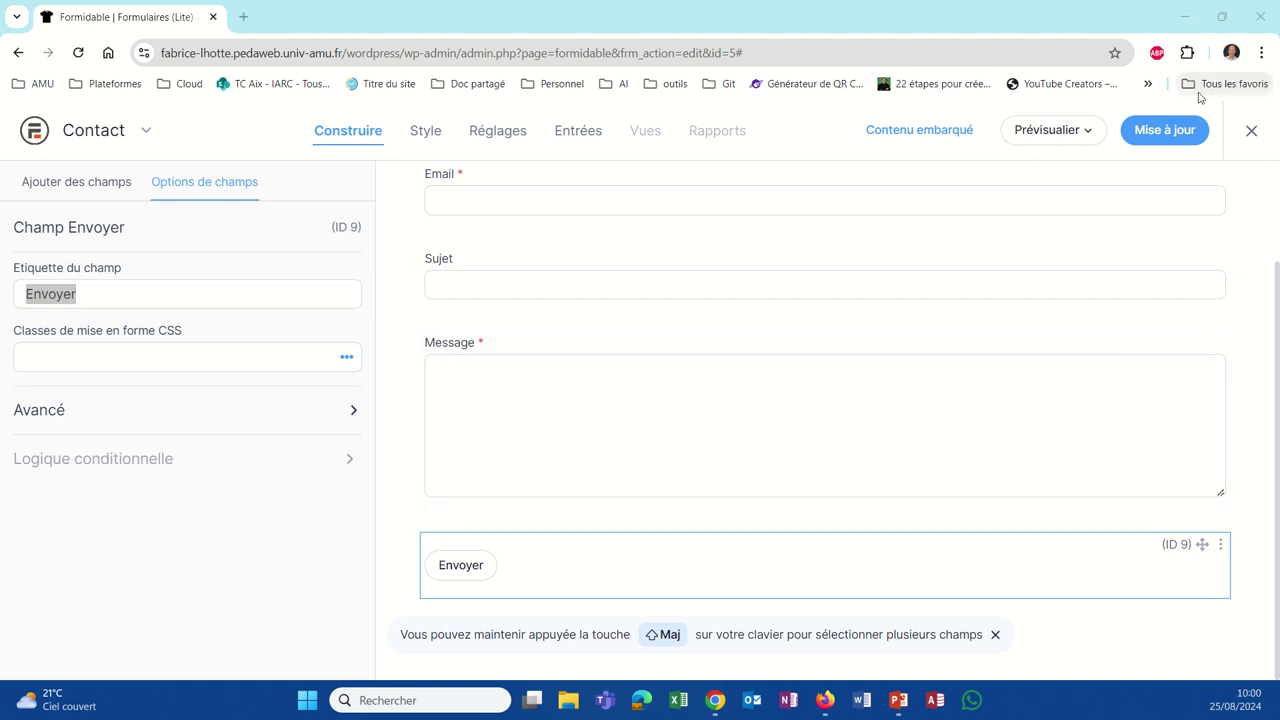
pyautogui.click(1162, 129)
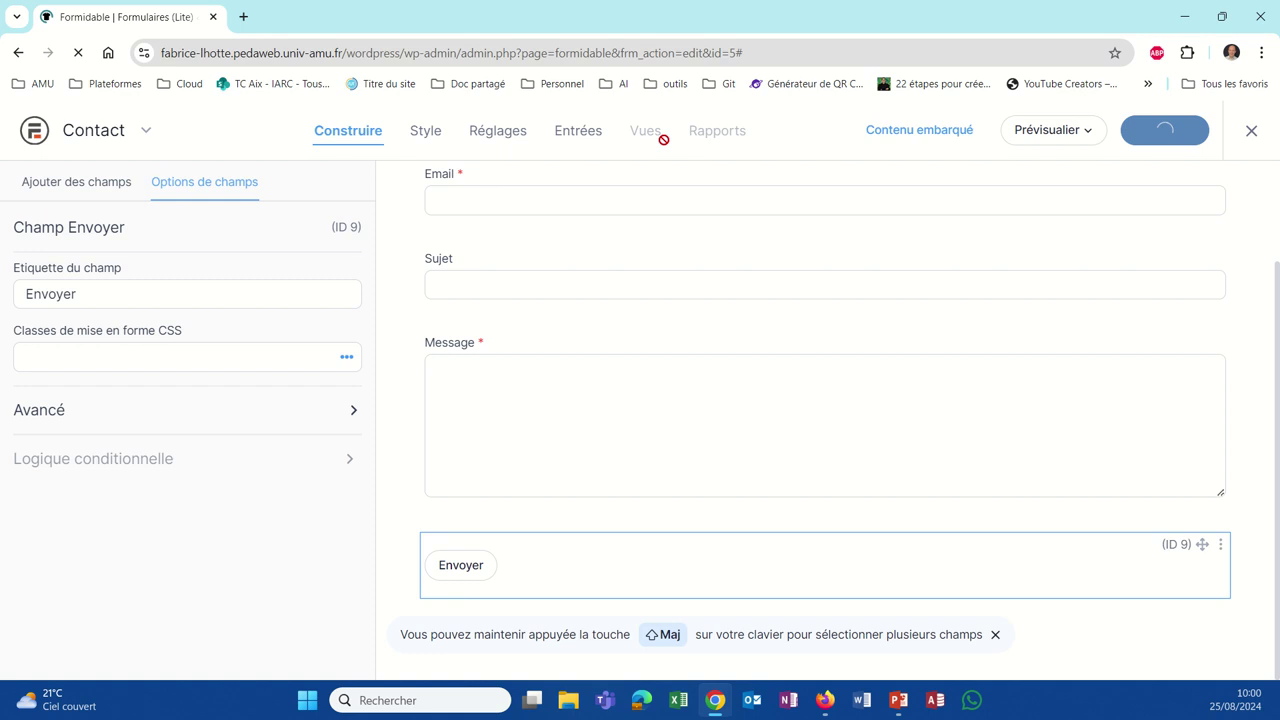
# Step: Go from the Formidable forms list through Pages to edit 'Contactez nous'
pyautogui.click(42, 139)
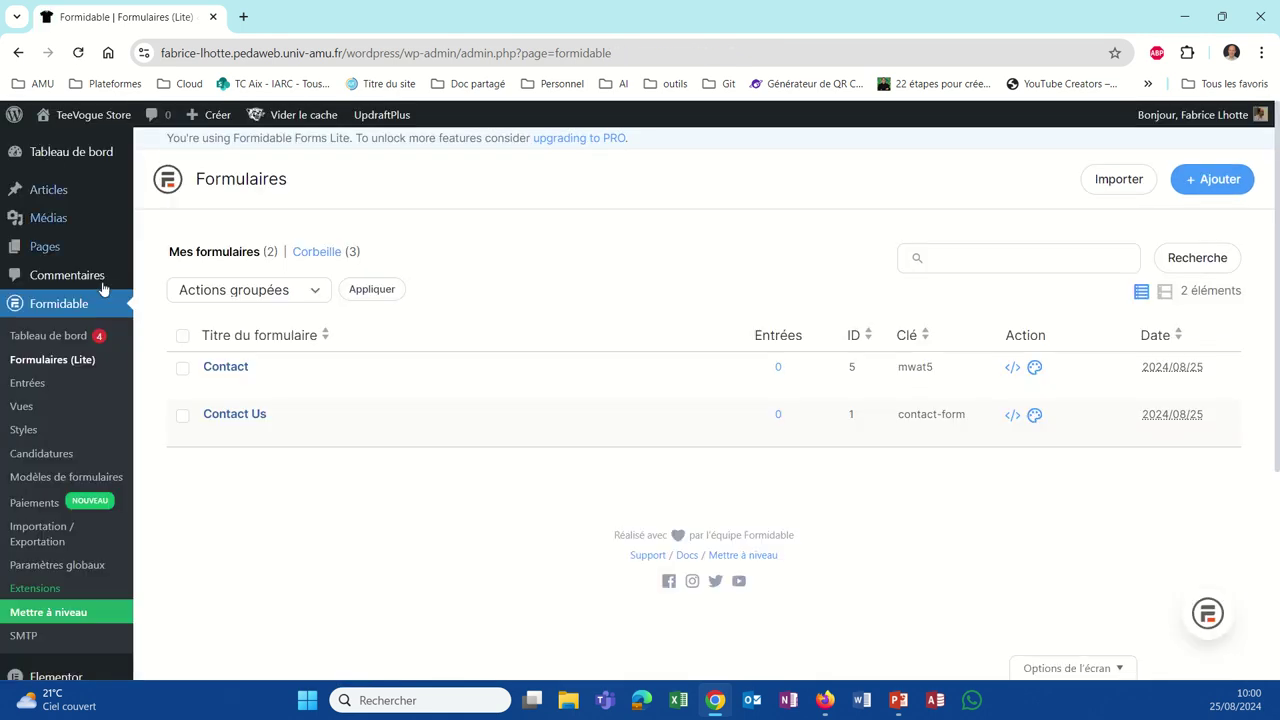
pyautogui.moveTo(225, 381)
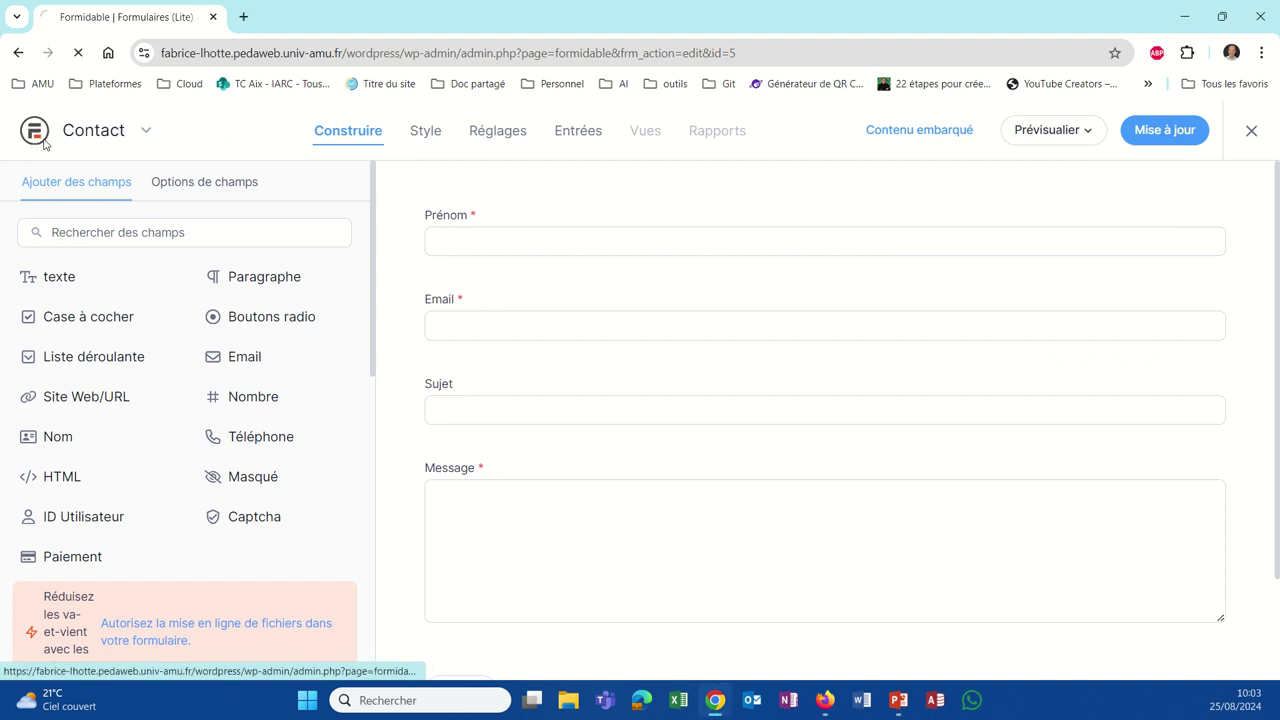
pyautogui.click(37, 138)
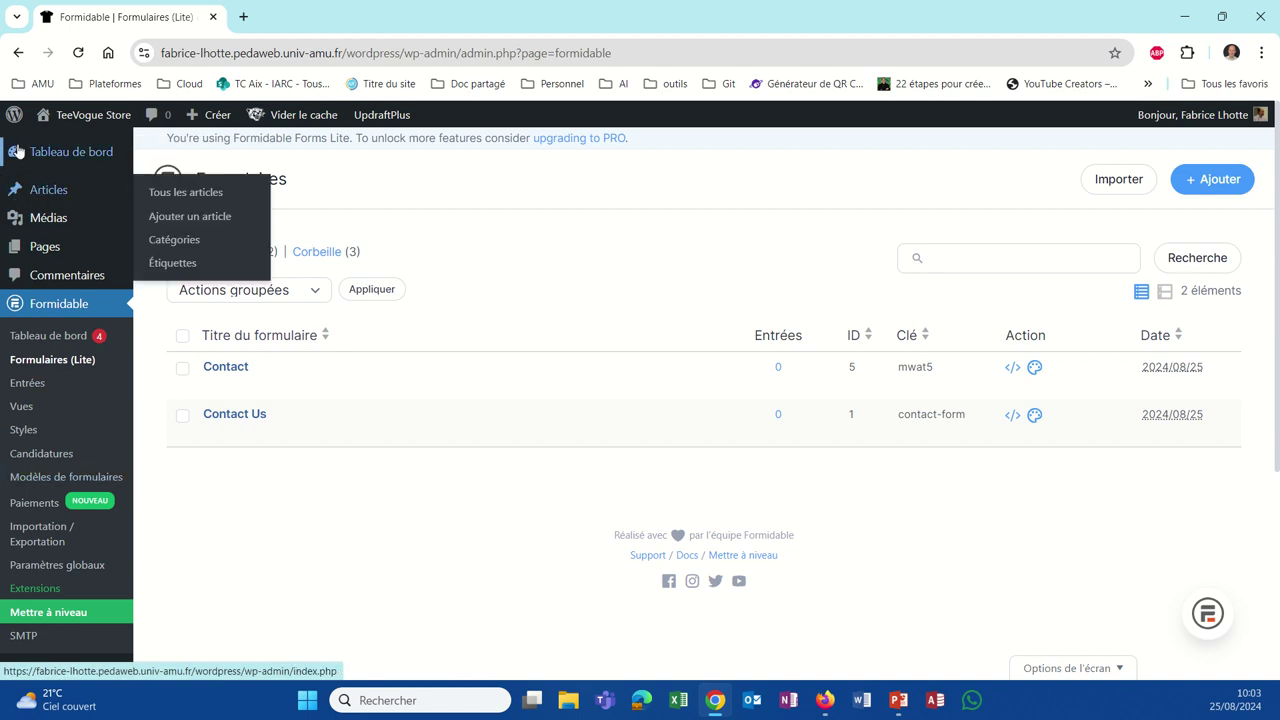
pyautogui.click(17, 151)
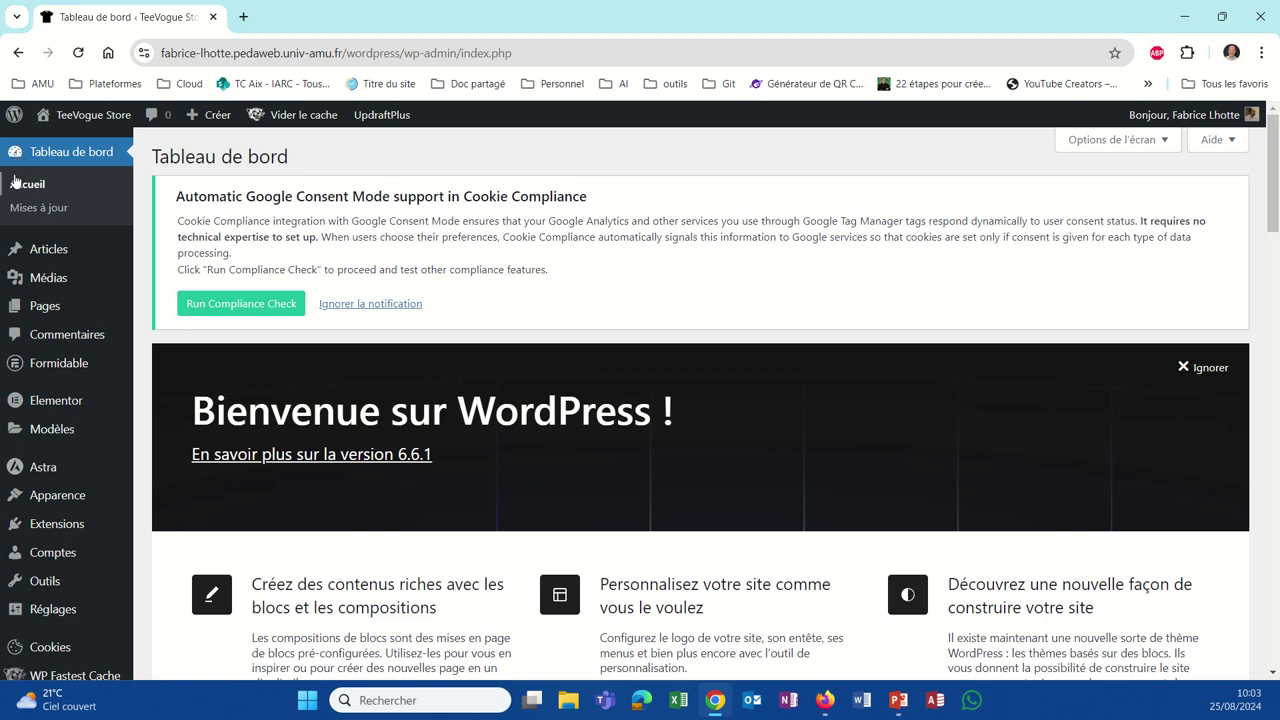
pyautogui.click(42, 305)
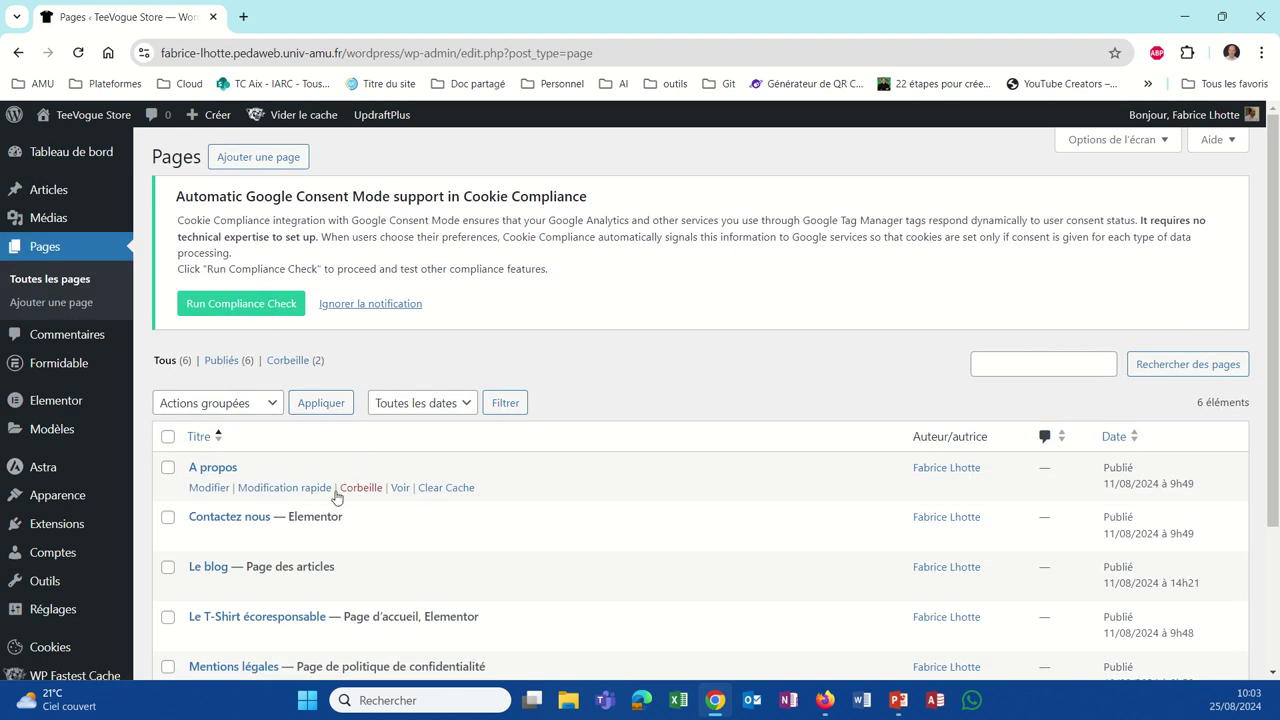
pyautogui.click(240, 517)
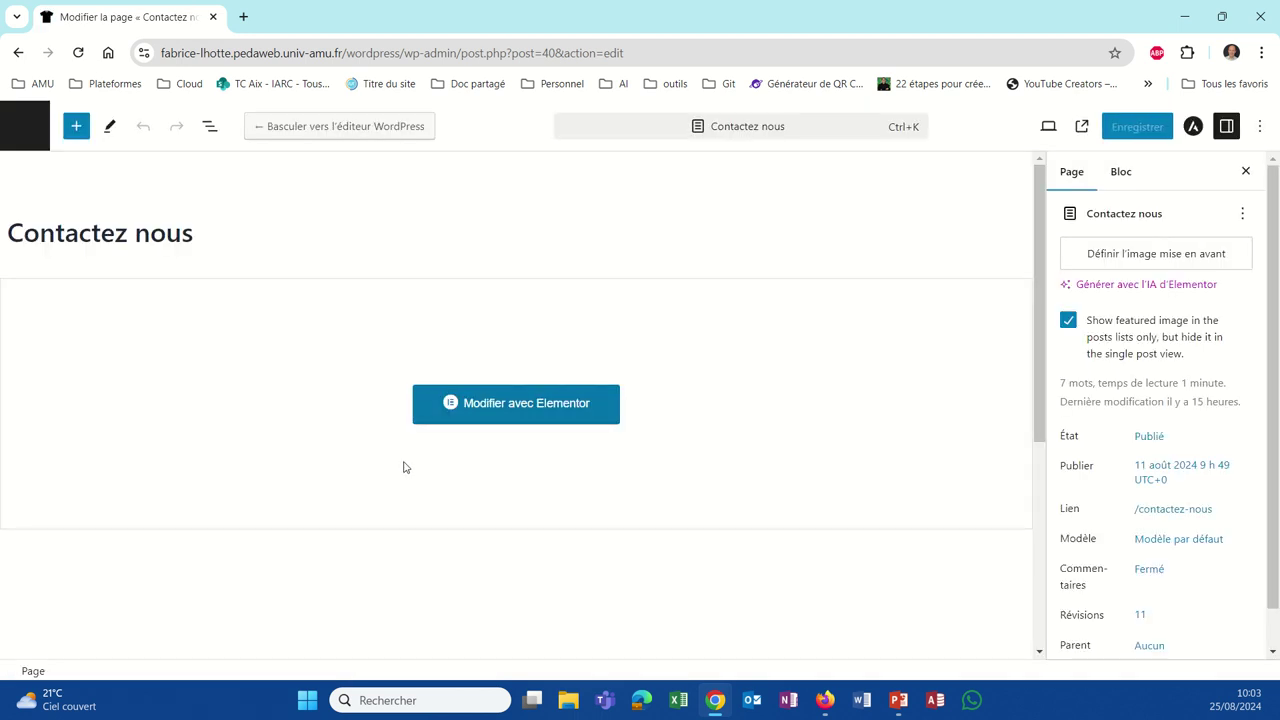
# Step: Add a one-column, two-row Grille section in Elementor and drag it above the map
pyautogui.click(561, 415)
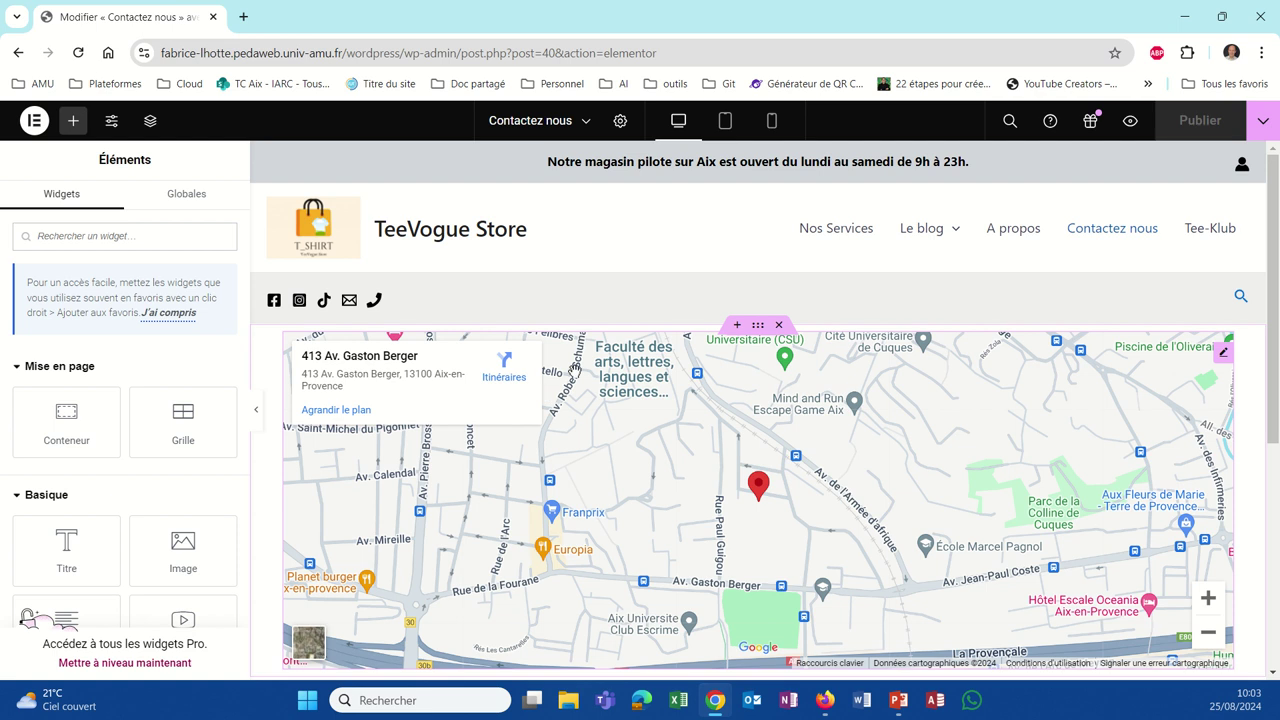
pyautogui.scroll(-1, 594, 388)
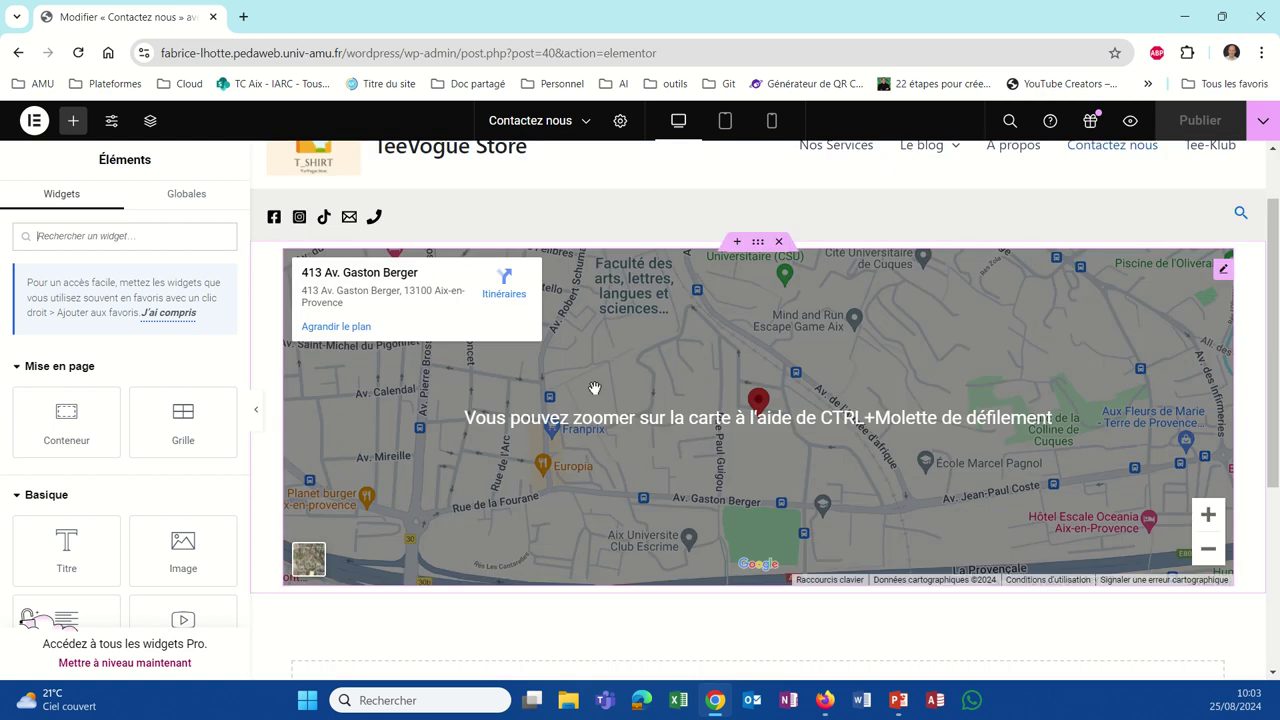
pyautogui.scroll(-1, 594, 388)
pyautogui.click(721, 628)
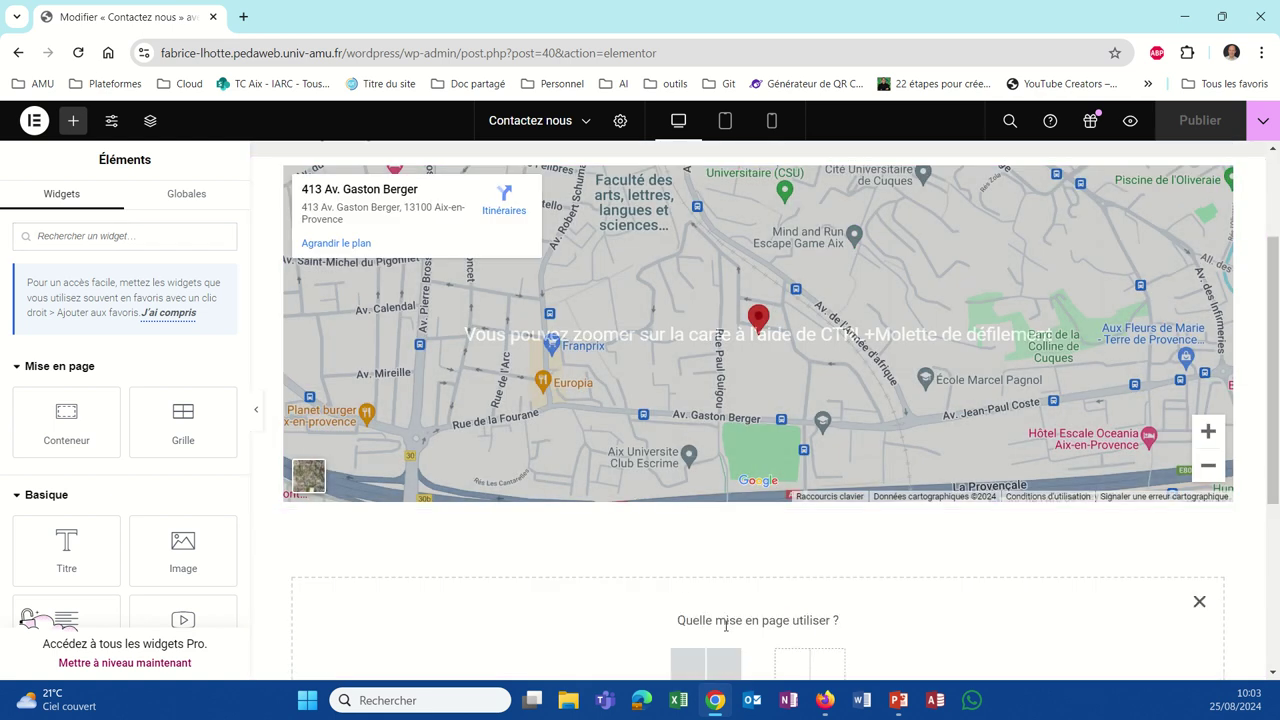
pyautogui.scroll(-2, 703, 597)
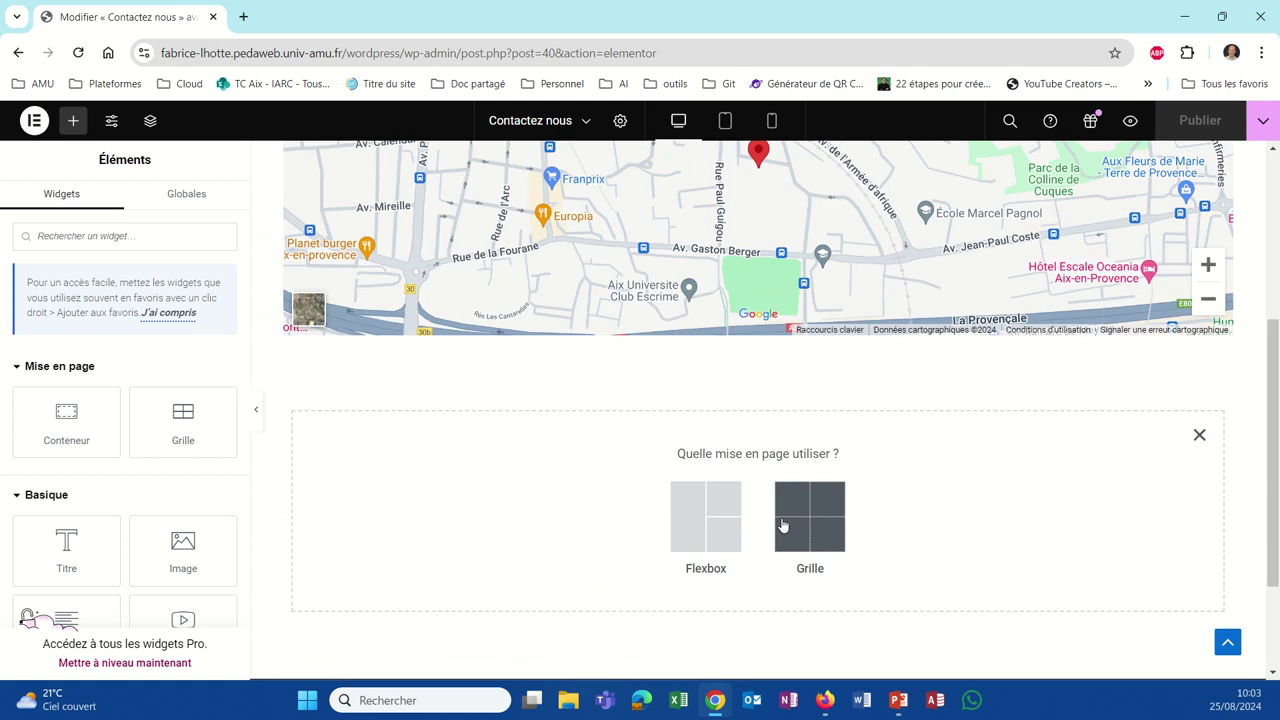
pyautogui.click(785, 527)
pyautogui.click(603, 526)
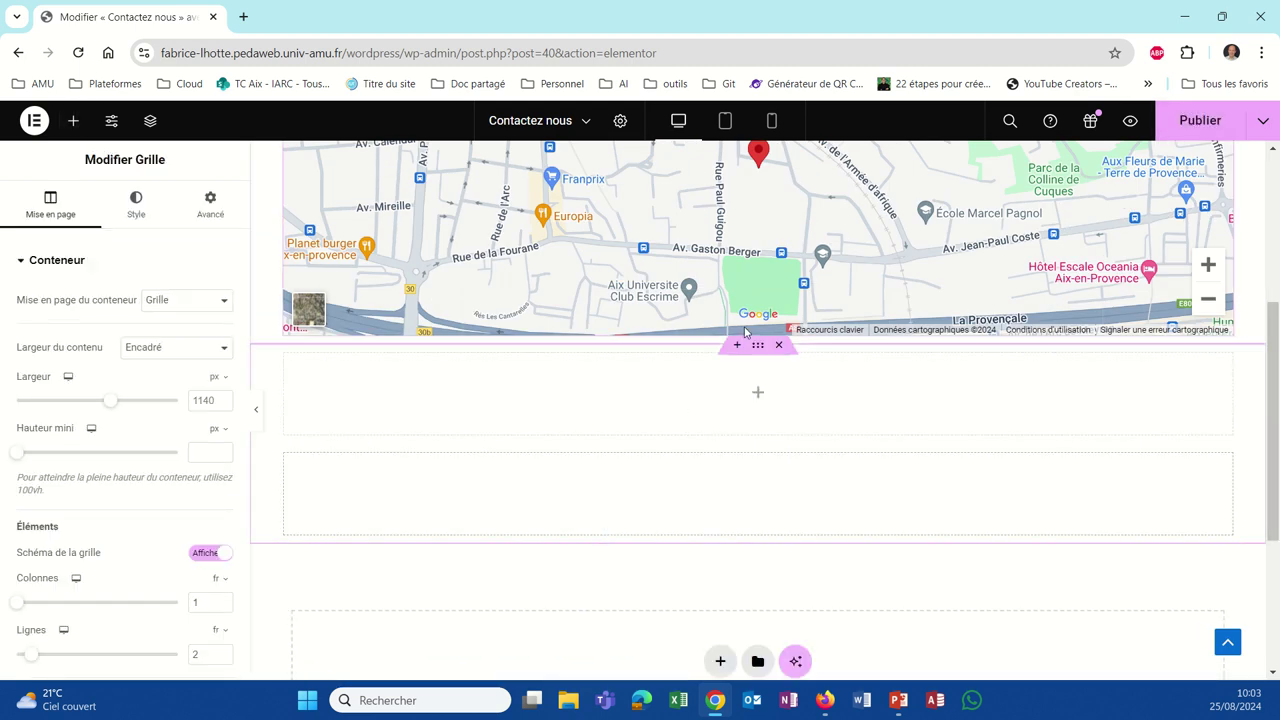
pyautogui.scroll(2, 755, 340)
pyautogui.moveTo(757, 511); pyautogui.dragTo(757, 140)
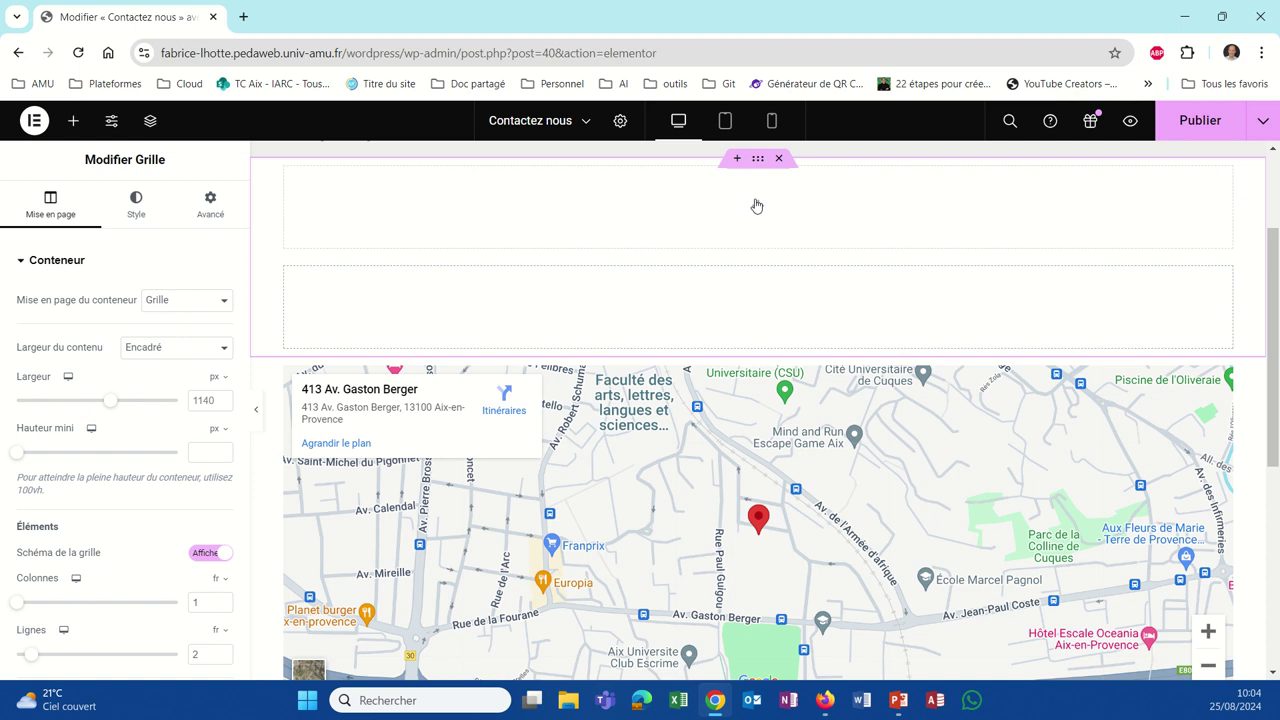
# Step: Search the widgets panel for 'form' to find Formidable Formulaires
pyautogui.click(757, 206)
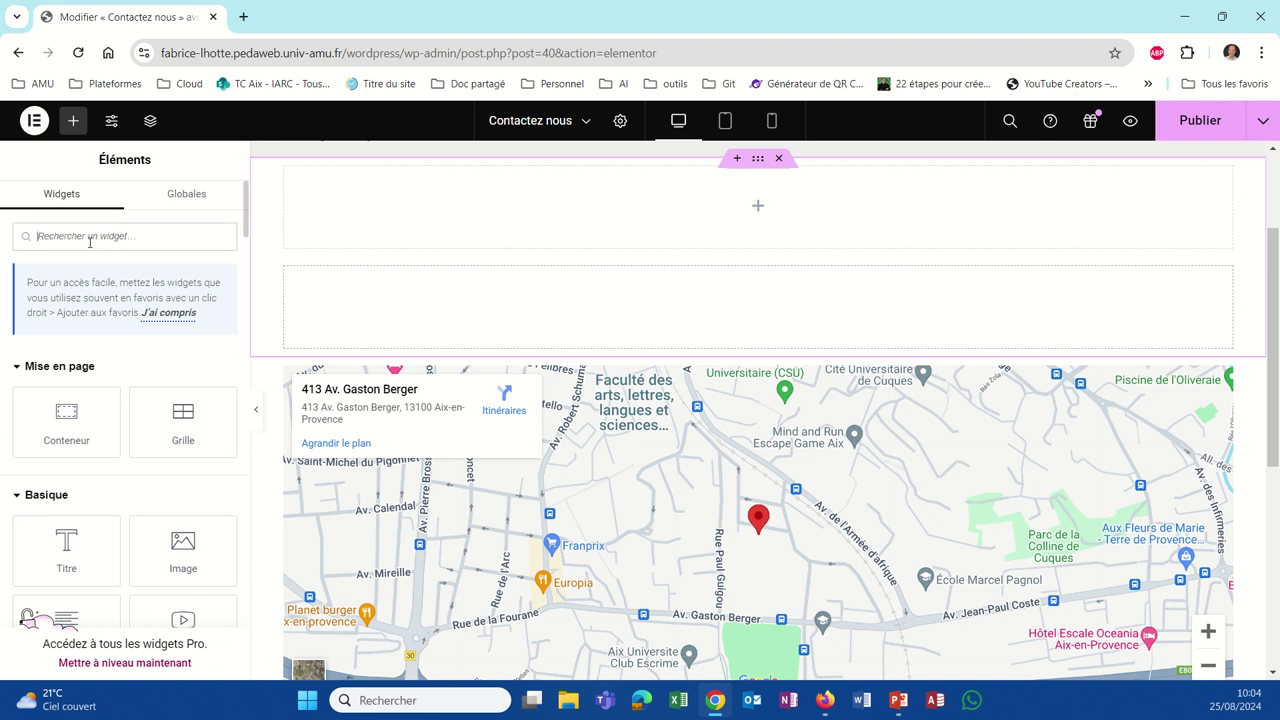
pyautogui.click(89, 236)
pyautogui.write('formida')
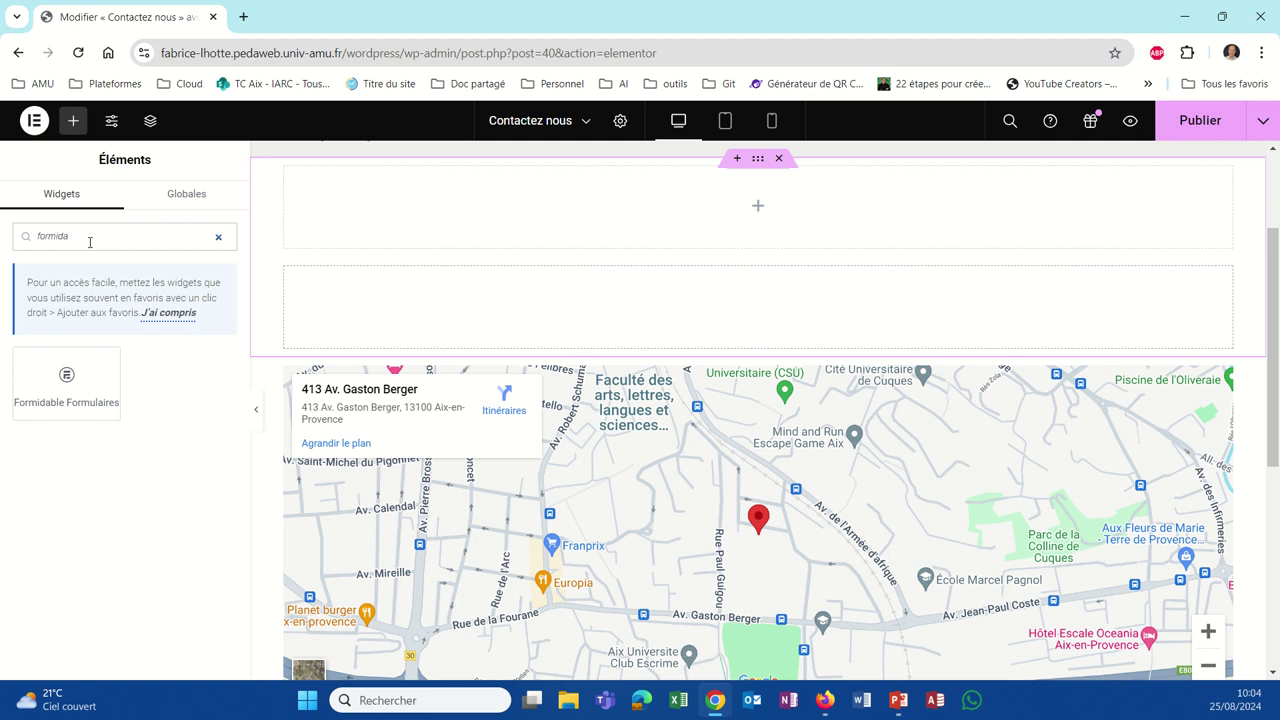
# Step: Drop the Formidable Formulaires widget into the grid and select the Contact form
pyautogui.click(78, 392)
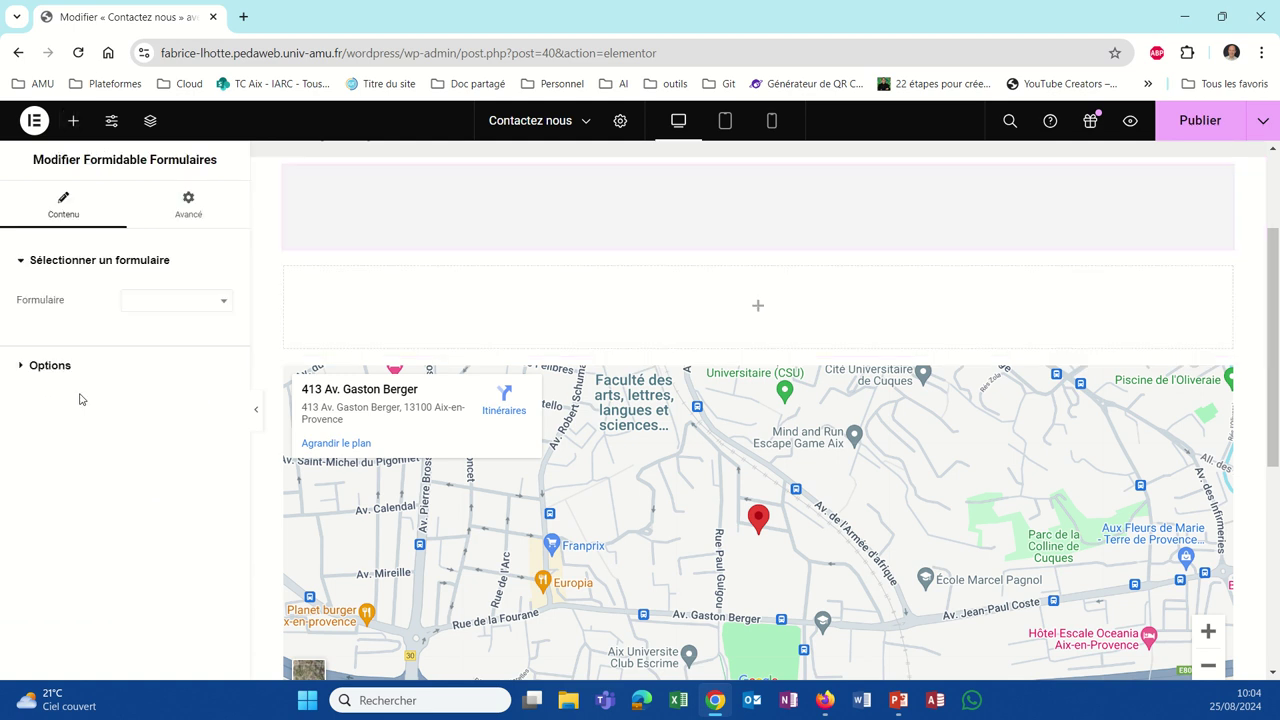
pyautogui.click(224, 303)
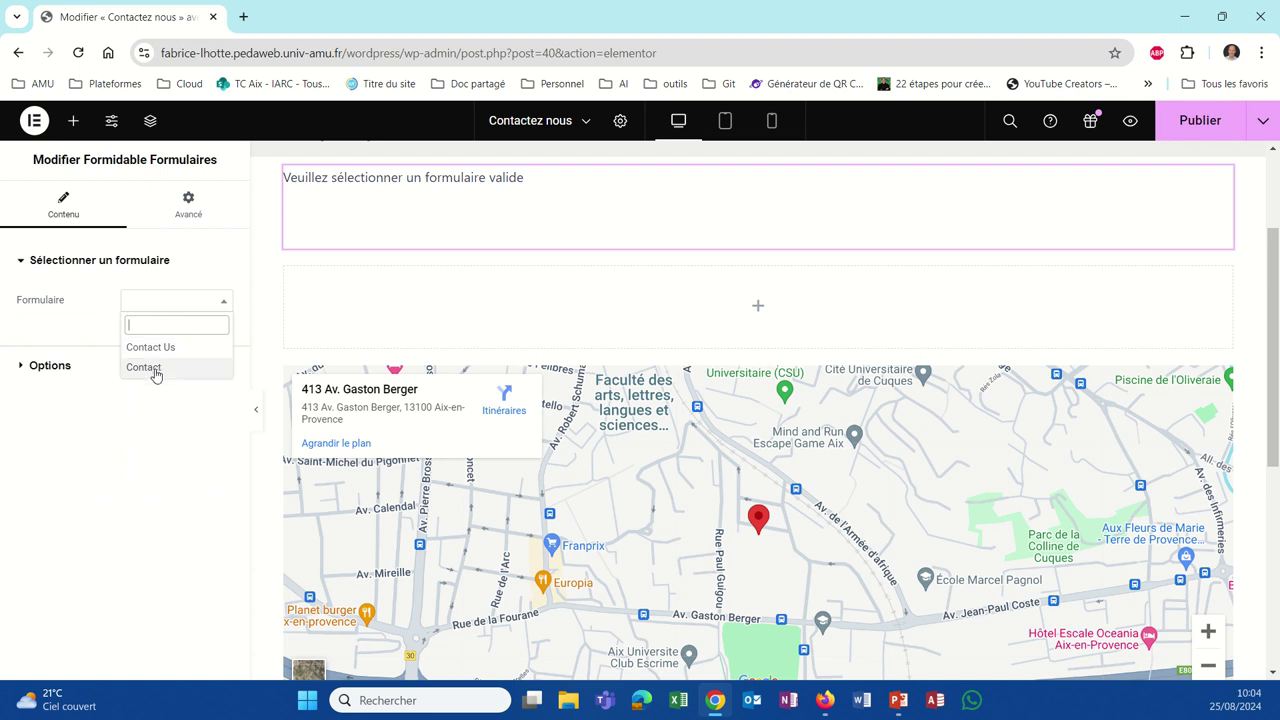
pyautogui.click(144, 367)
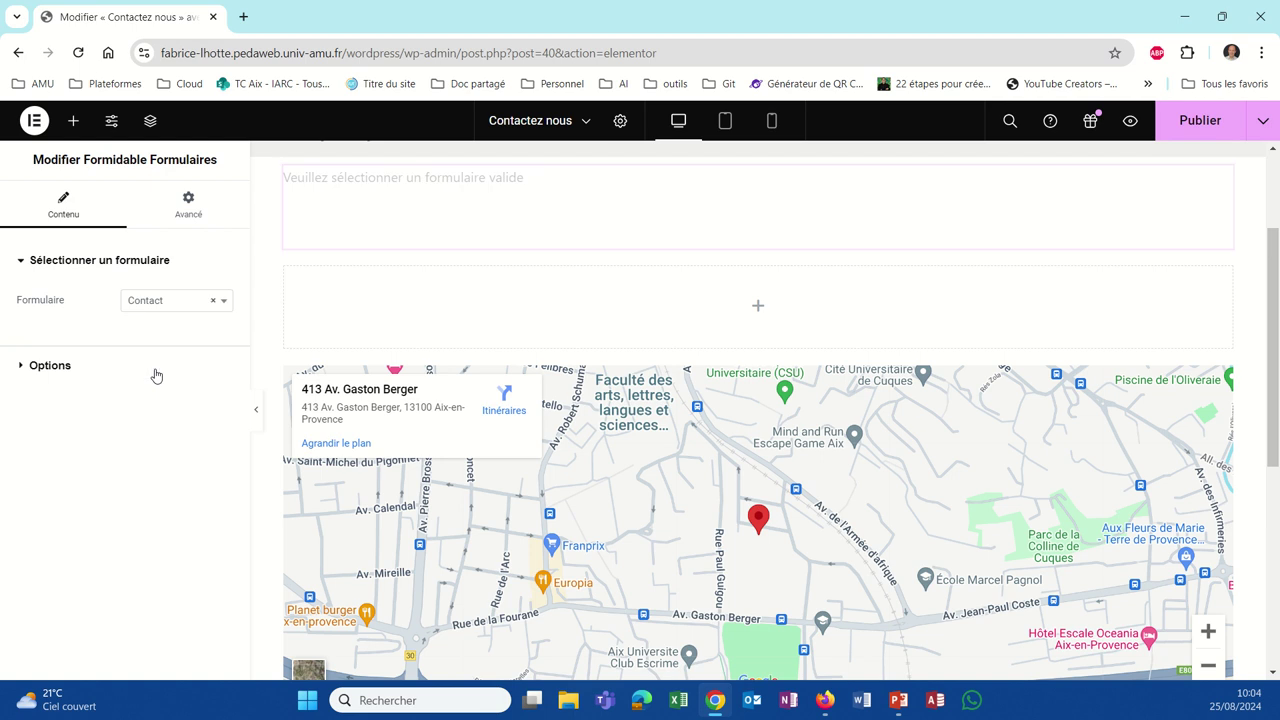
pyautogui.scroll(-7, 676, 365)
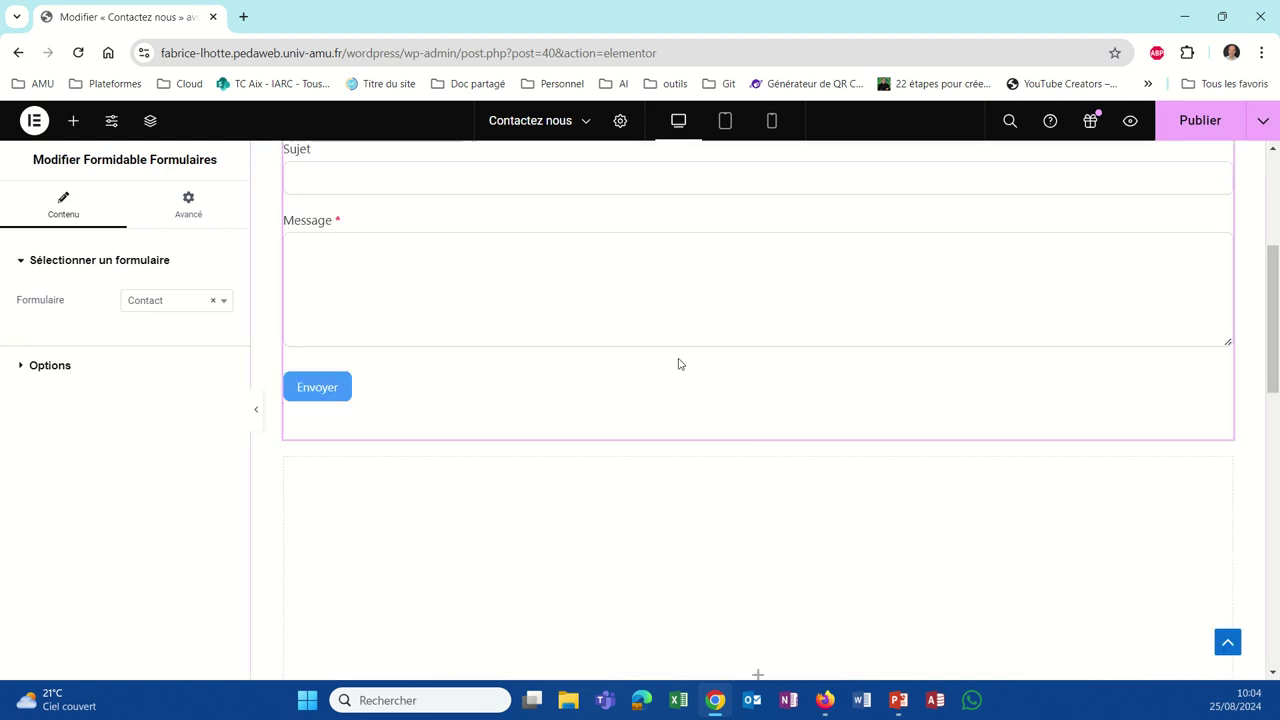
pyautogui.scroll(3, 669, 391)
pyautogui.scroll(-1, 670, 393)
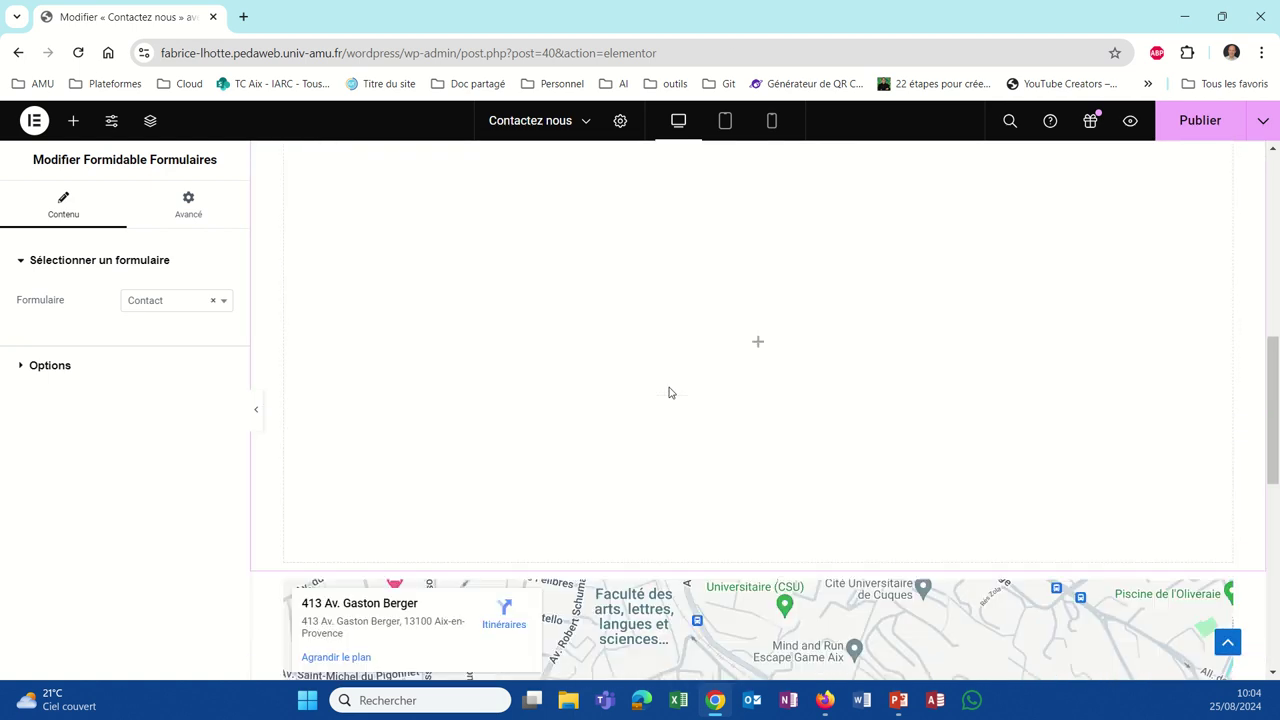
pyautogui.scroll(-3, 669, 392)
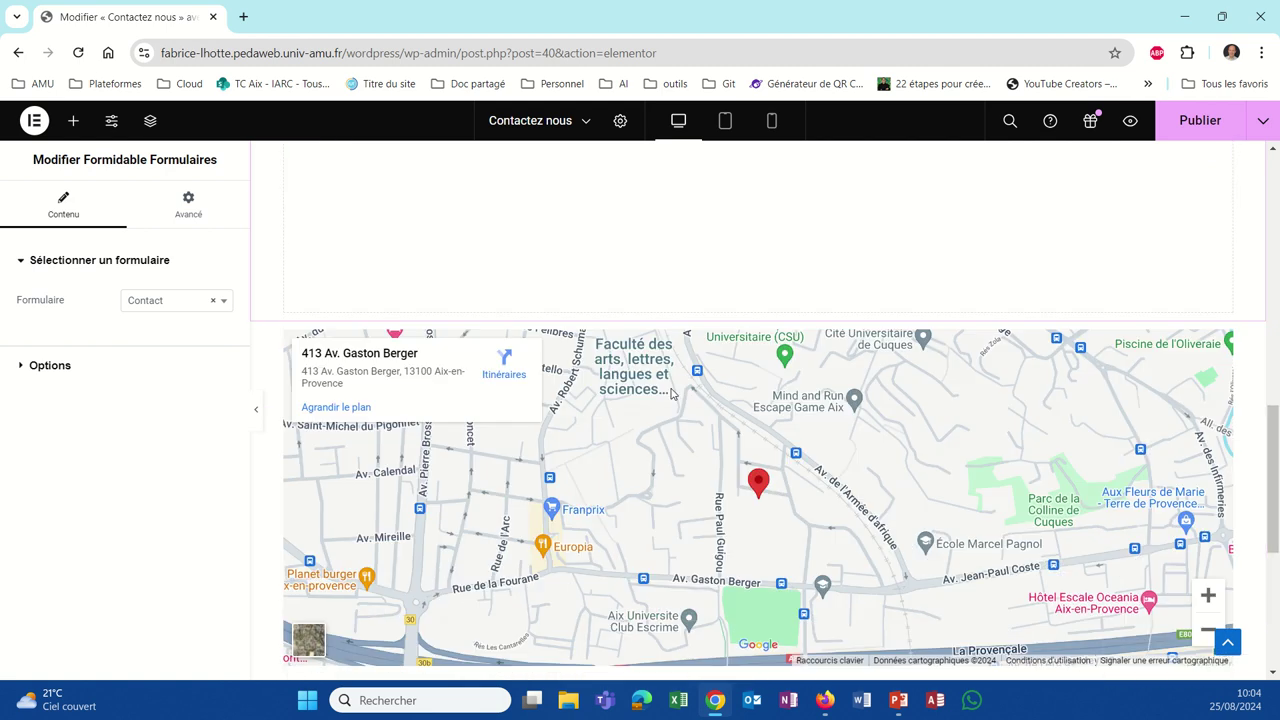
pyautogui.scroll(4, 671, 394)
pyautogui.scroll(-4, 533, 418)
pyautogui.scroll(6, 530, 415)
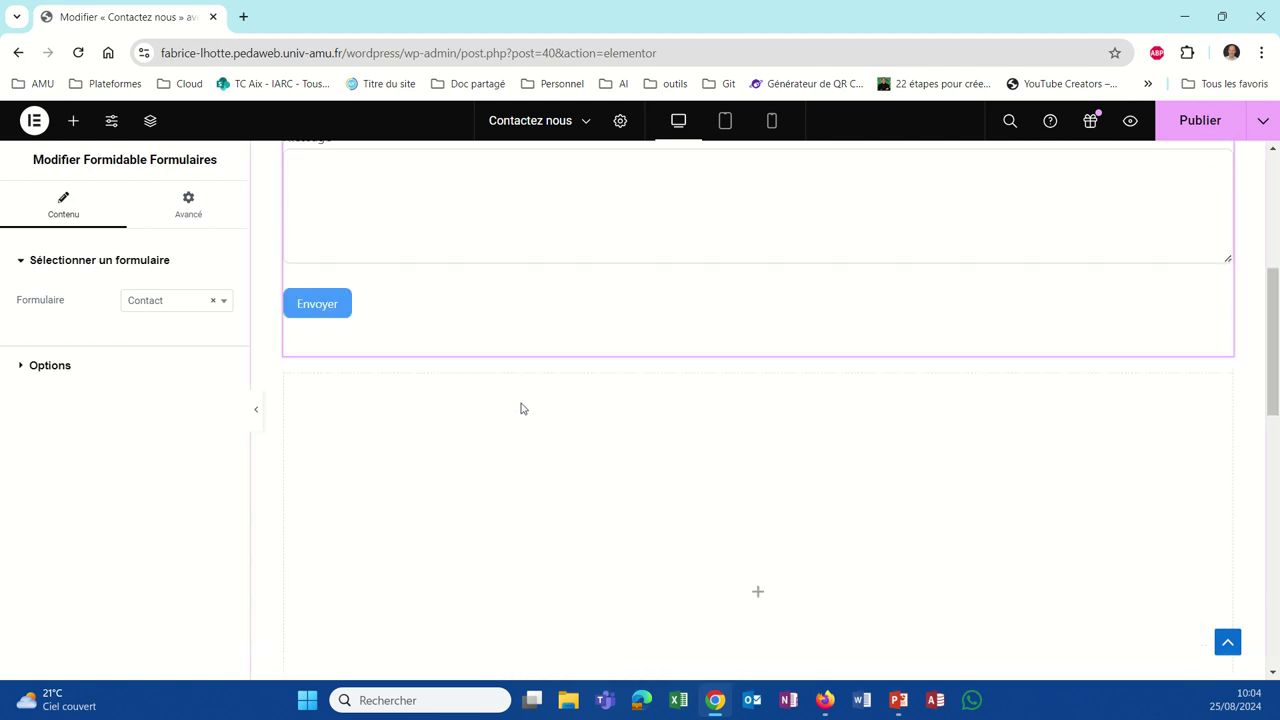
pyautogui.scroll(-2, 475, 550)
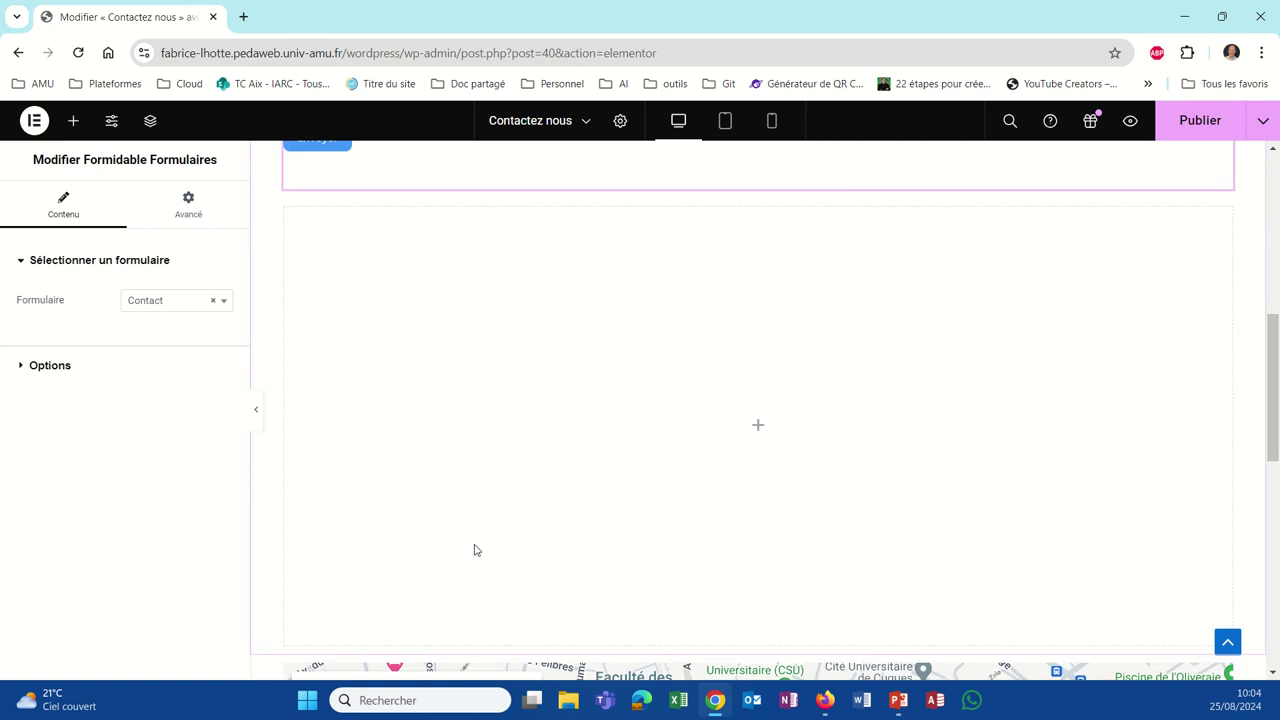
pyautogui.scroll(4, 409, 423)
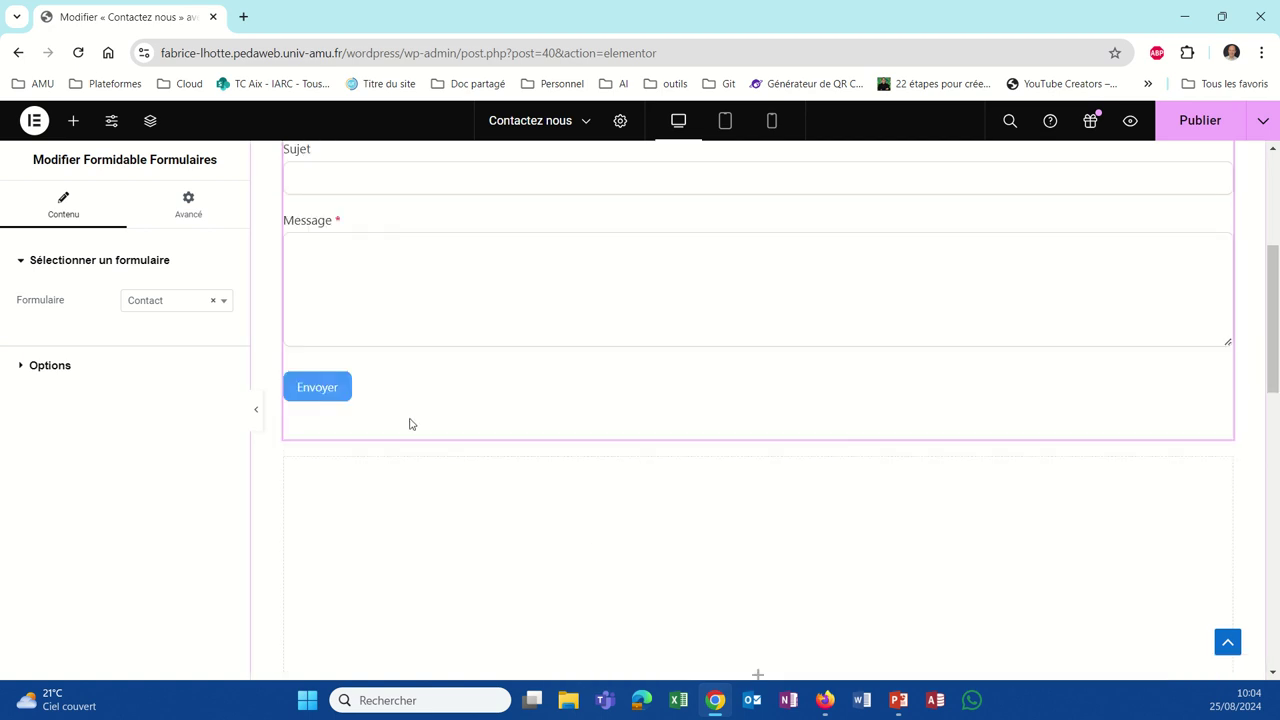
# Step: Turn on Afficher le titre du formulaire under Options and publish the page
pyautogui.click(50, 365)
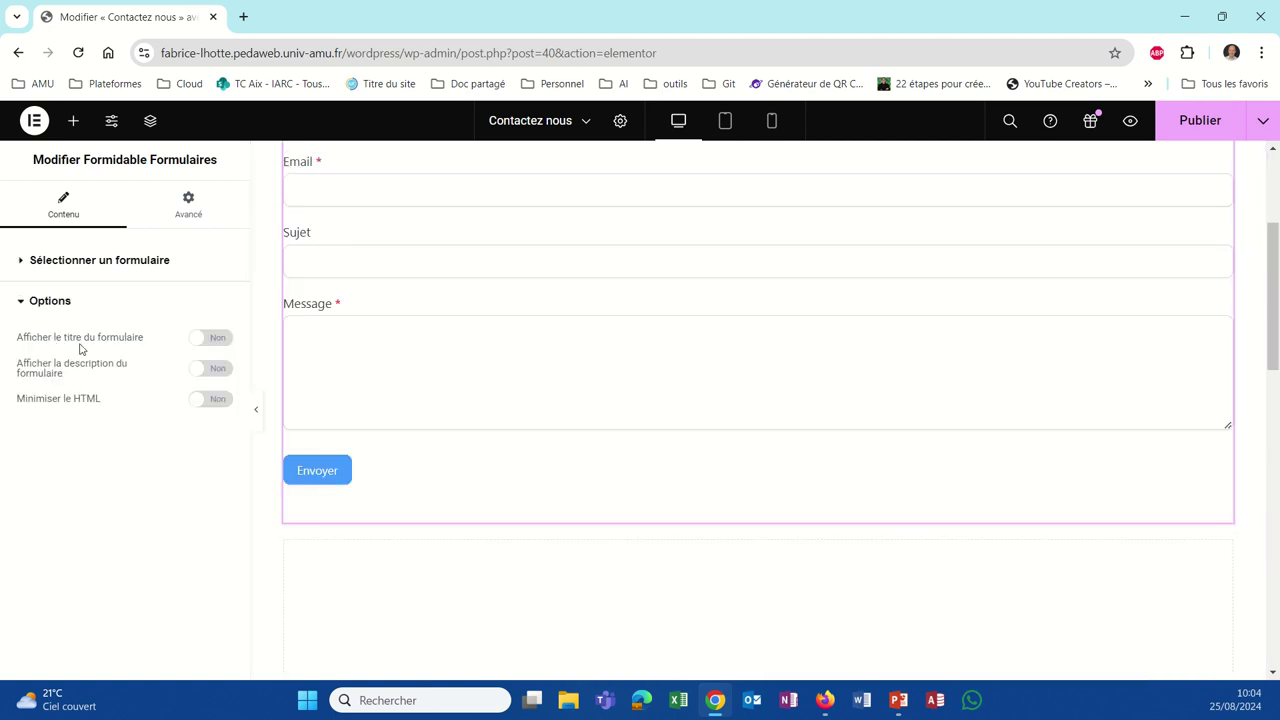
pyautogui.click(222, 338)
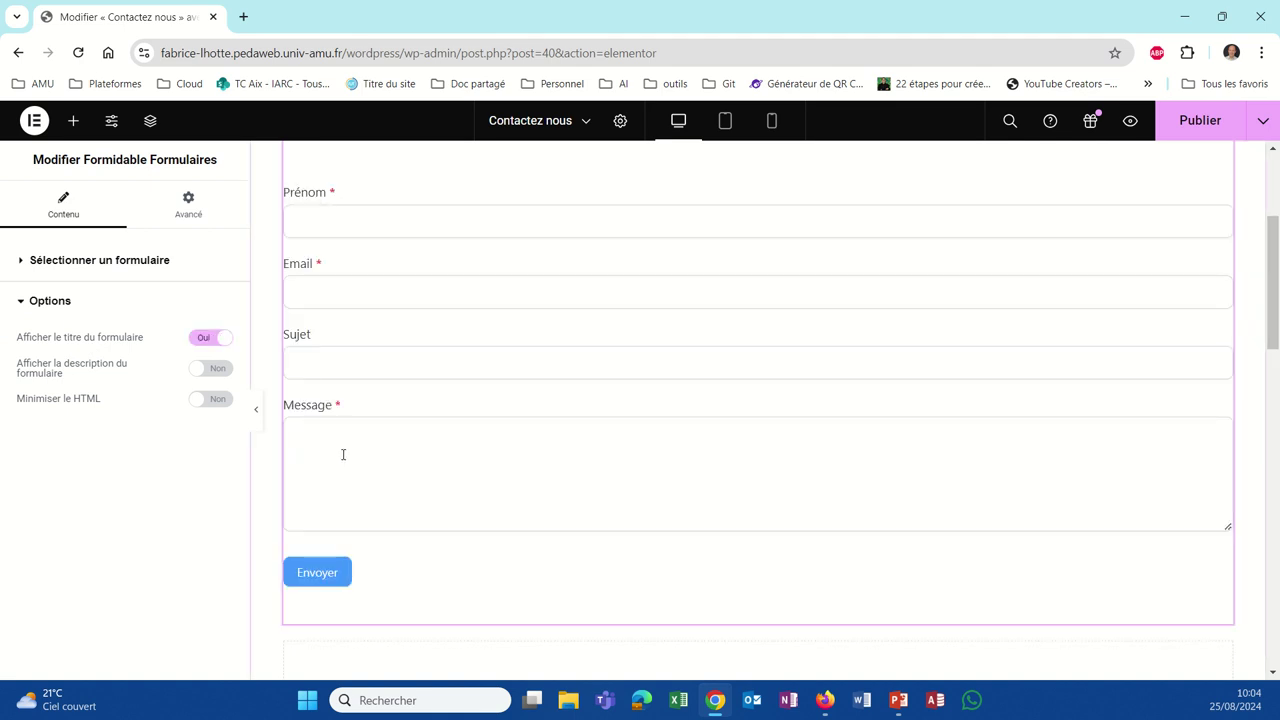
pyautogui.scroll(3, 377, 424)
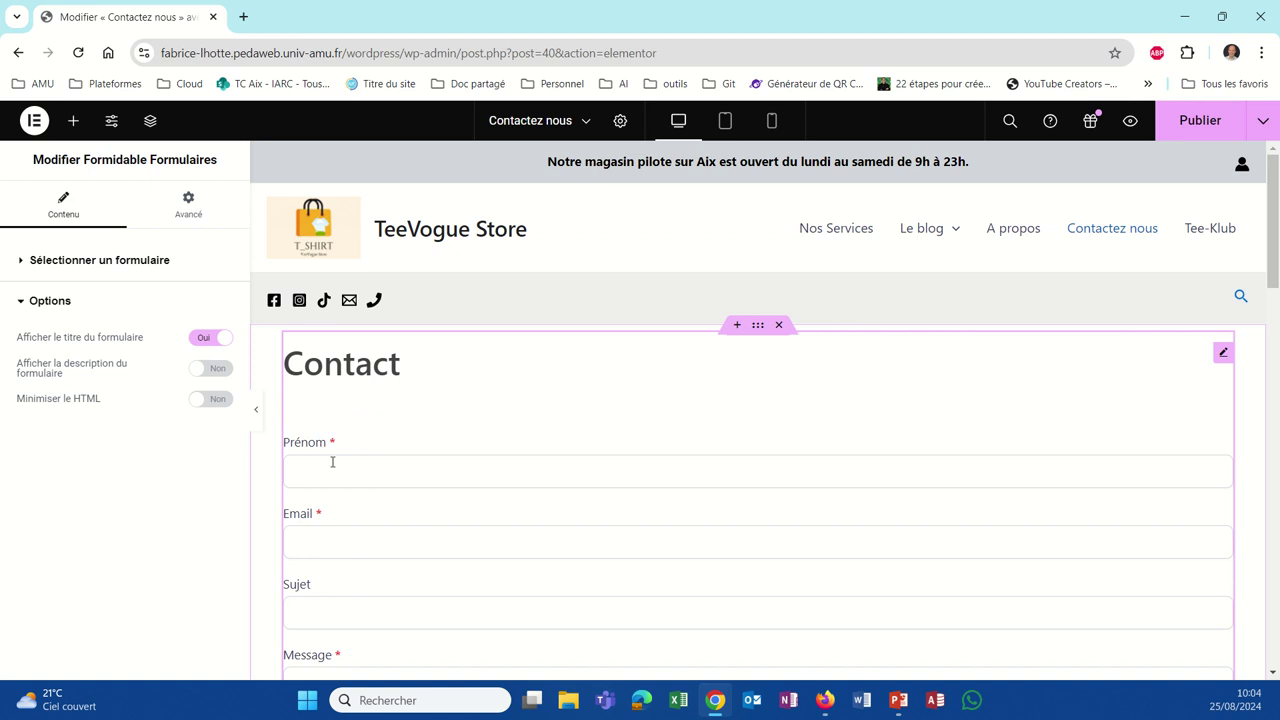
pyautogui.scroll(-10, 335, 616)
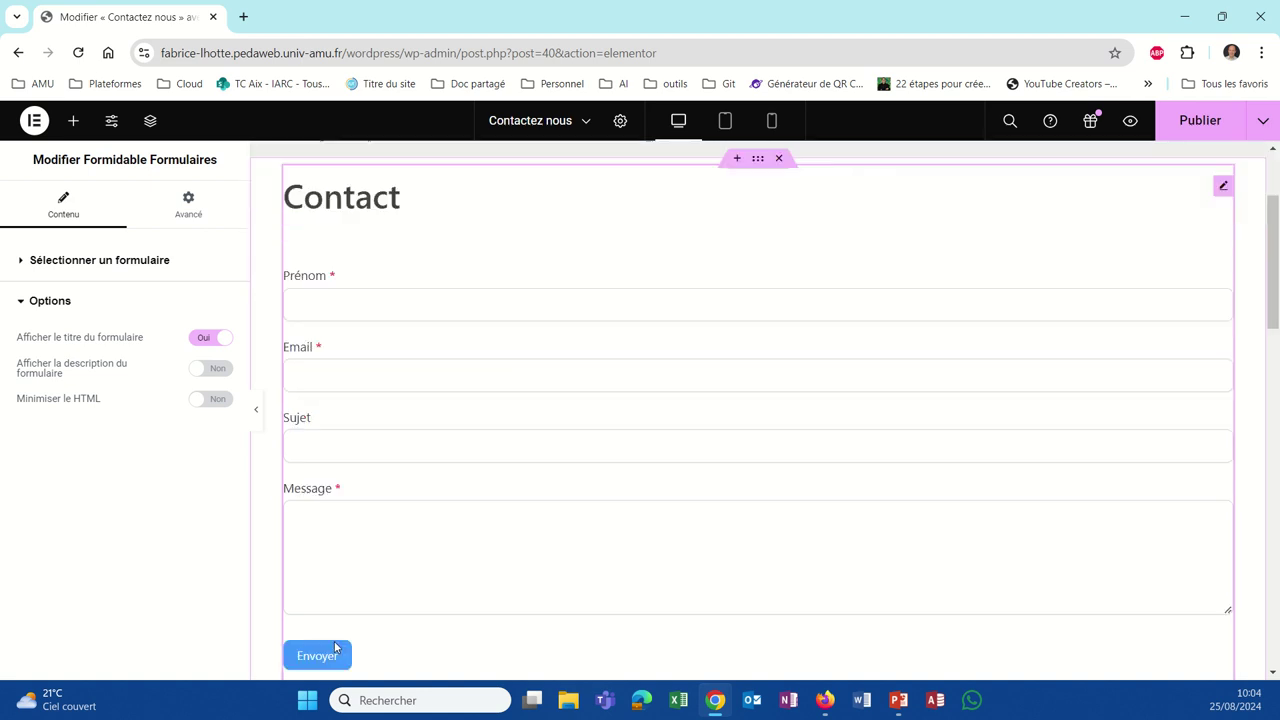
pyautogui.scroll(-3, 338, 616)
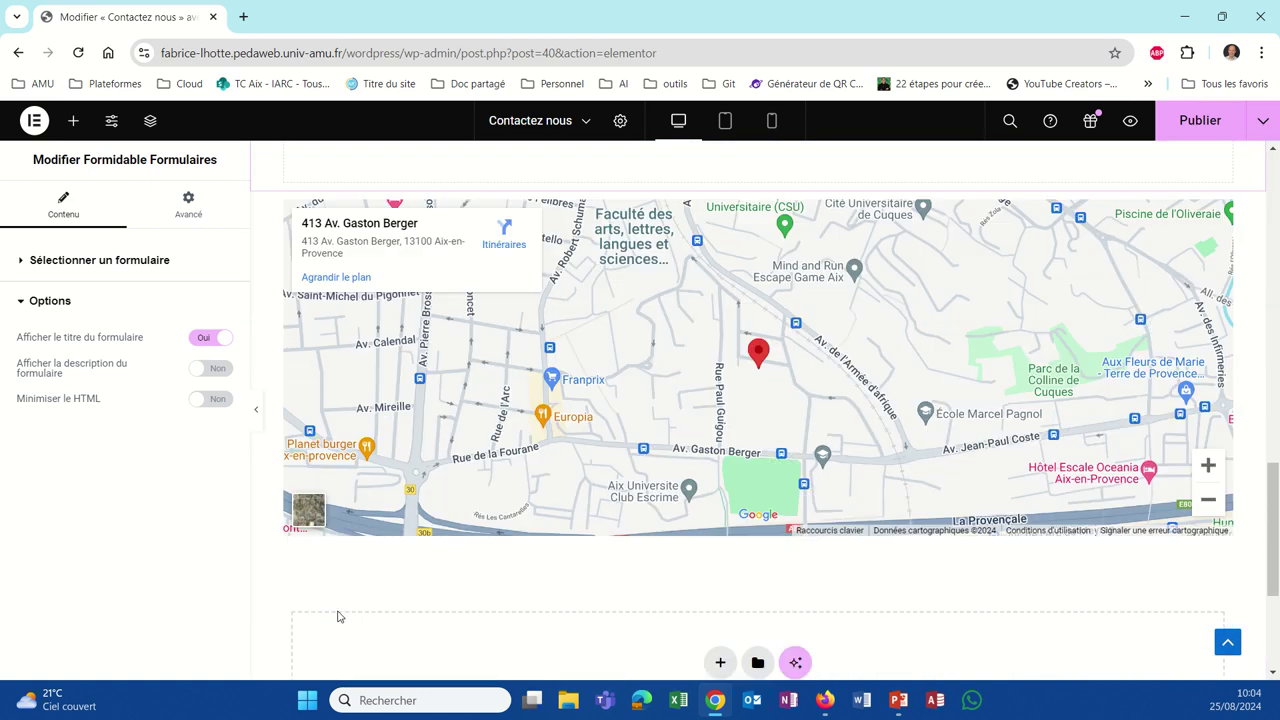
pyautogui.scroll(4, 338, 616)
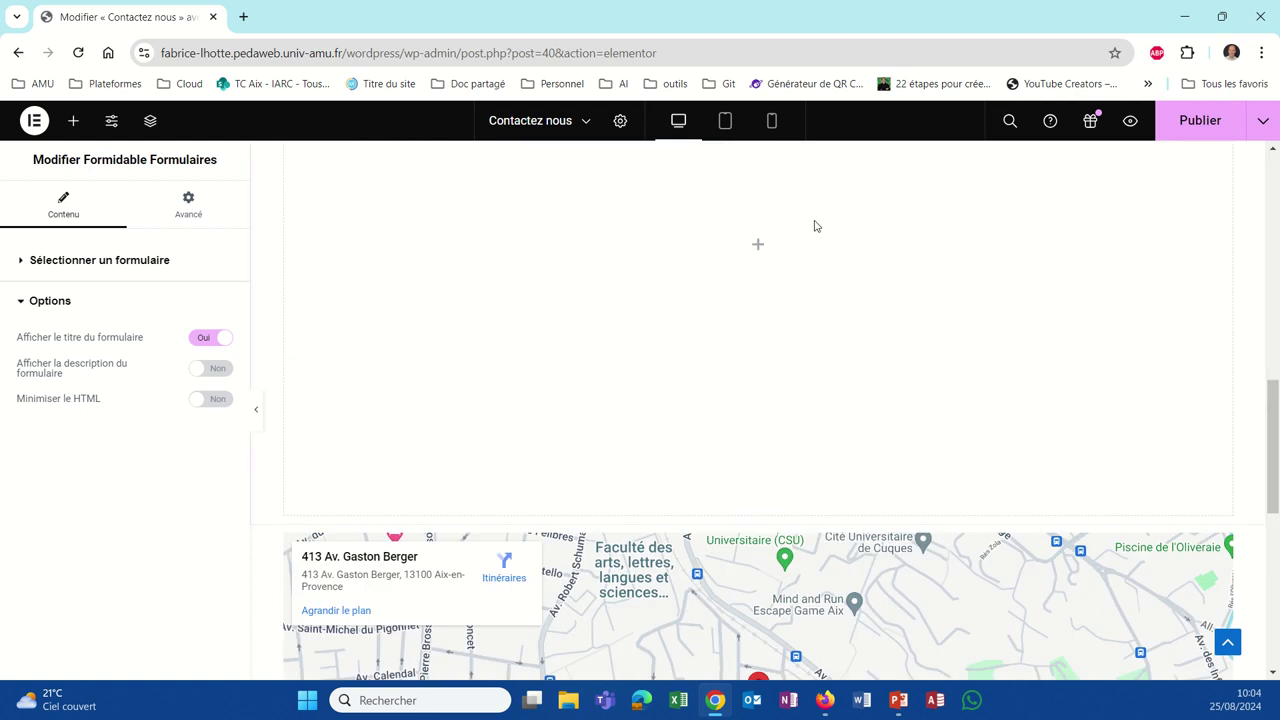
pyautogui.click(1171, 131)
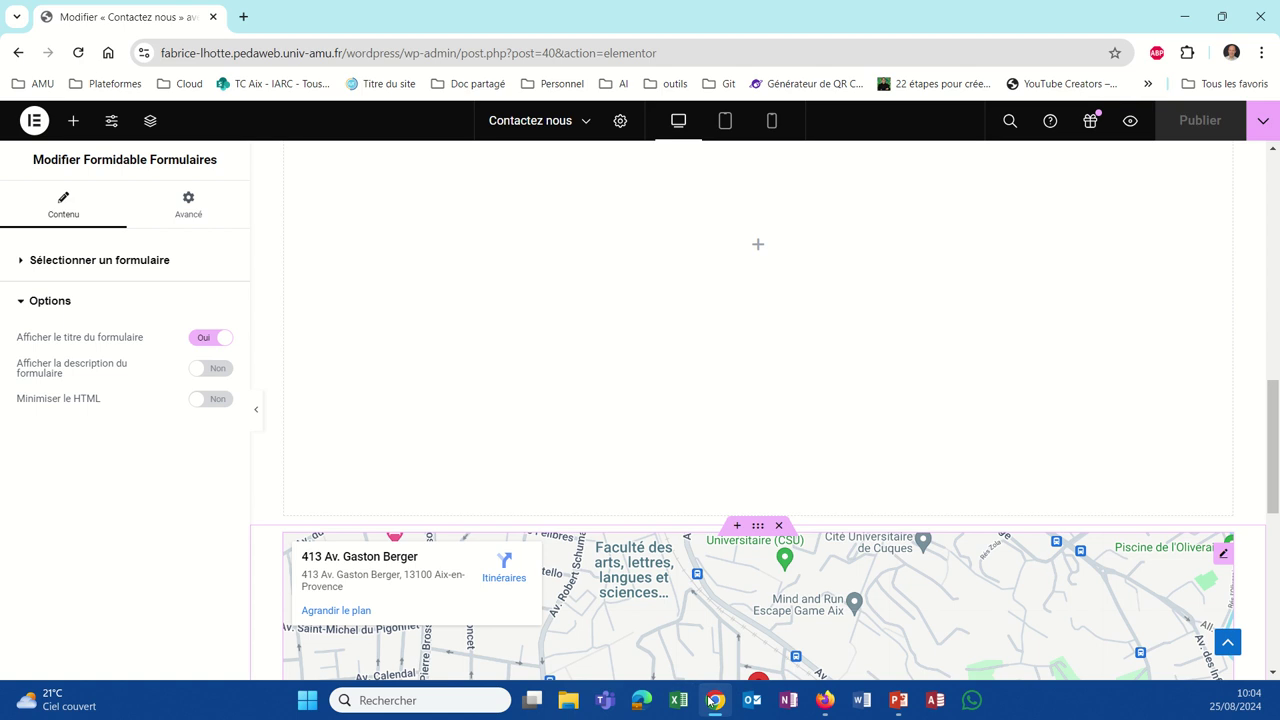
# Step: Reload the live Contactez nous page in Firefox and check the new form and map
pyautogui.click(822, 703)
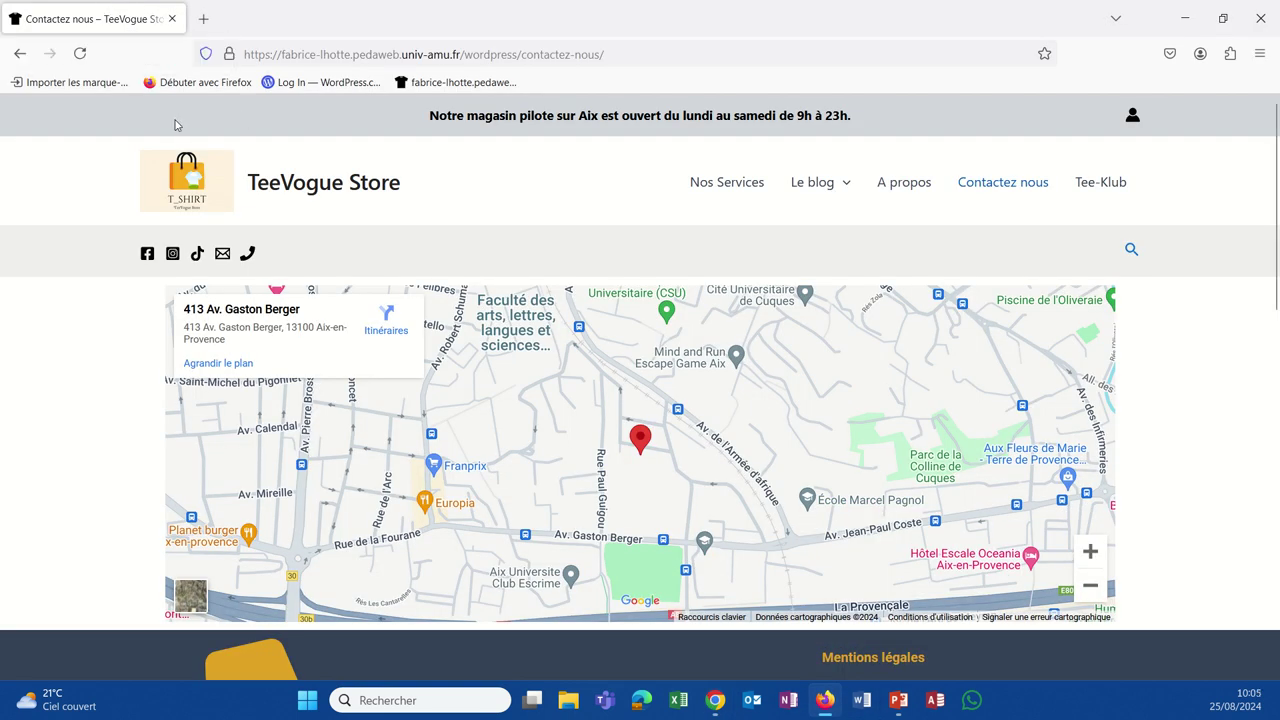
pyautogui.click(80, 54)
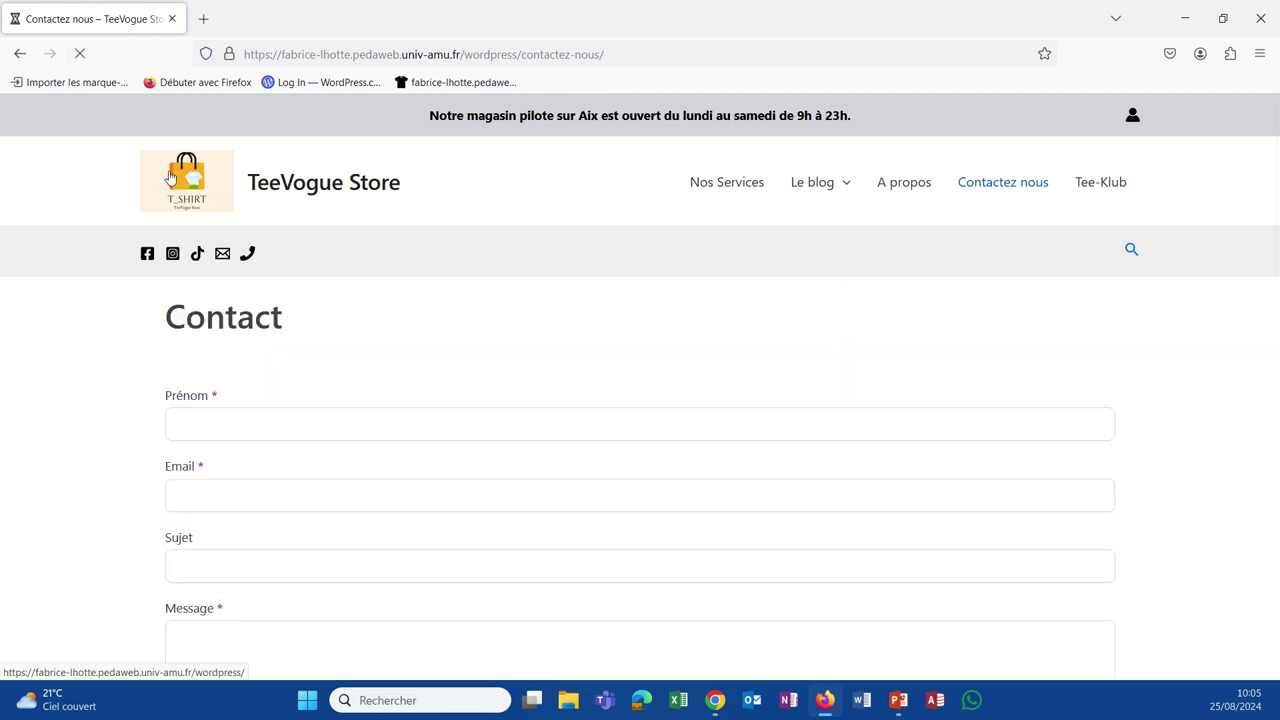
pyautogui.scroll(-10, 491, 372)
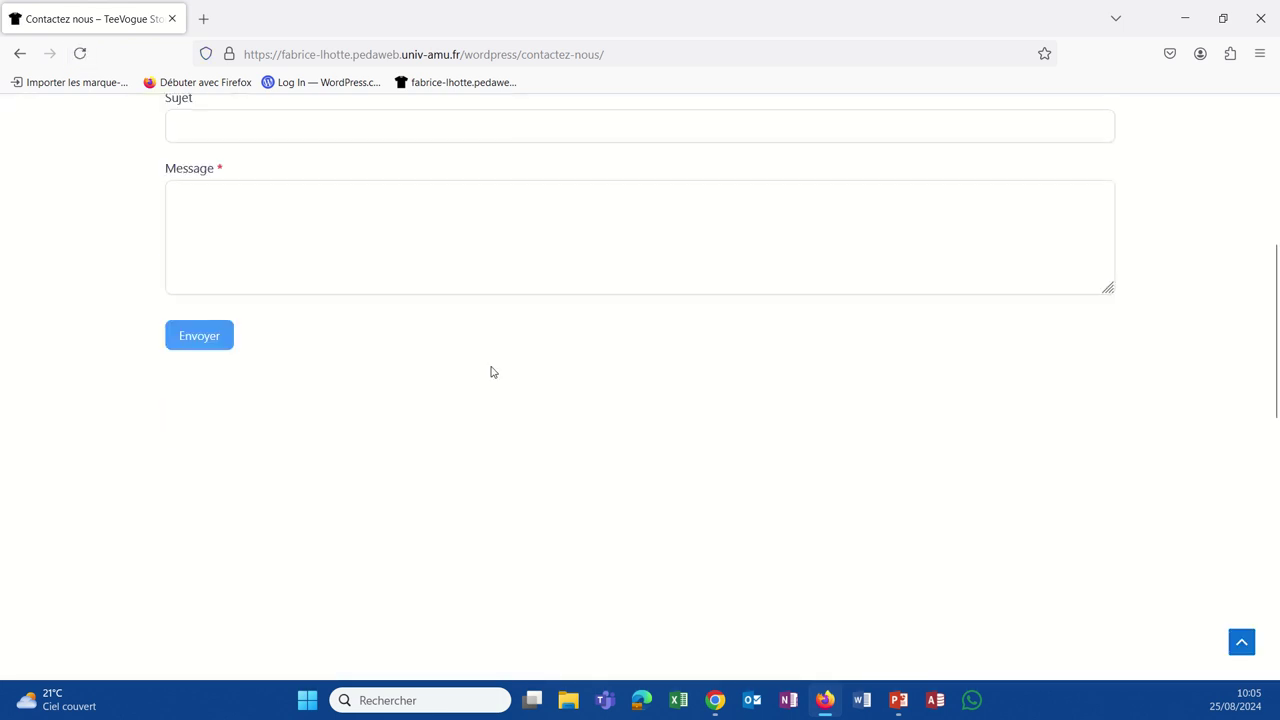
pyautogui.scroll(3, 490, 370)
pyautogui.scroll(-4, 490, 370)
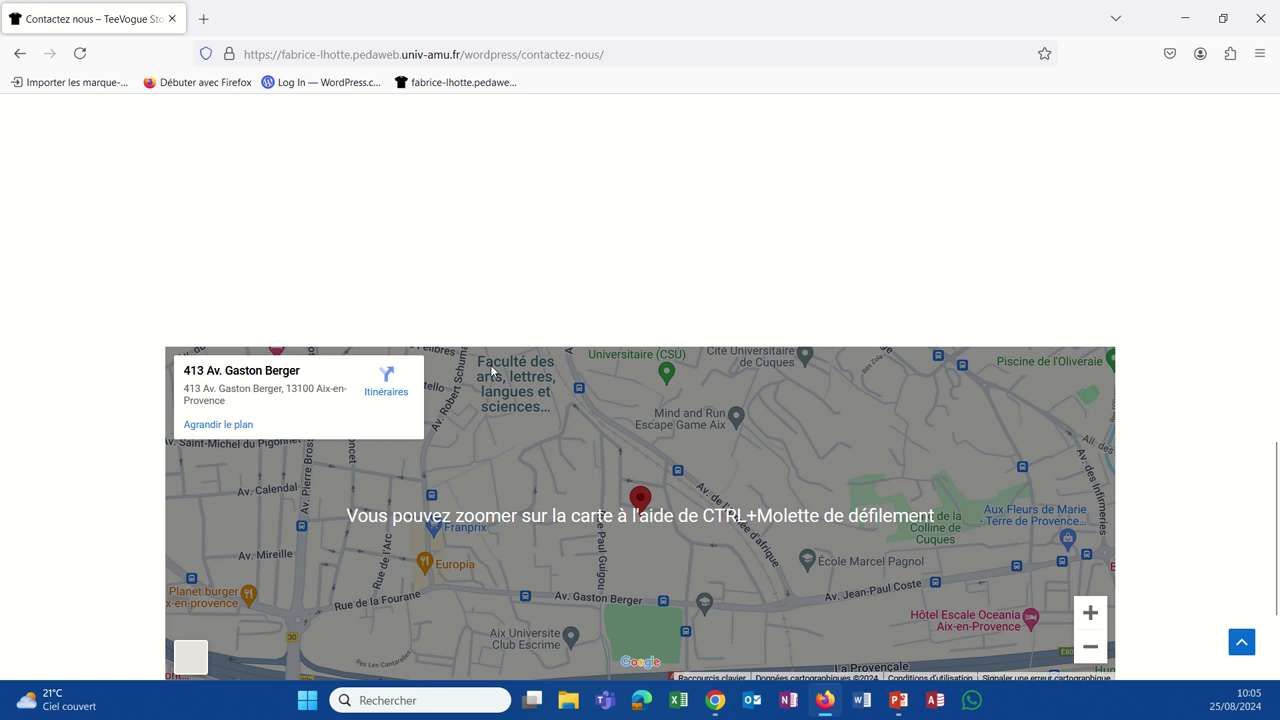
pyautogui.scroll(4, 490, 370)
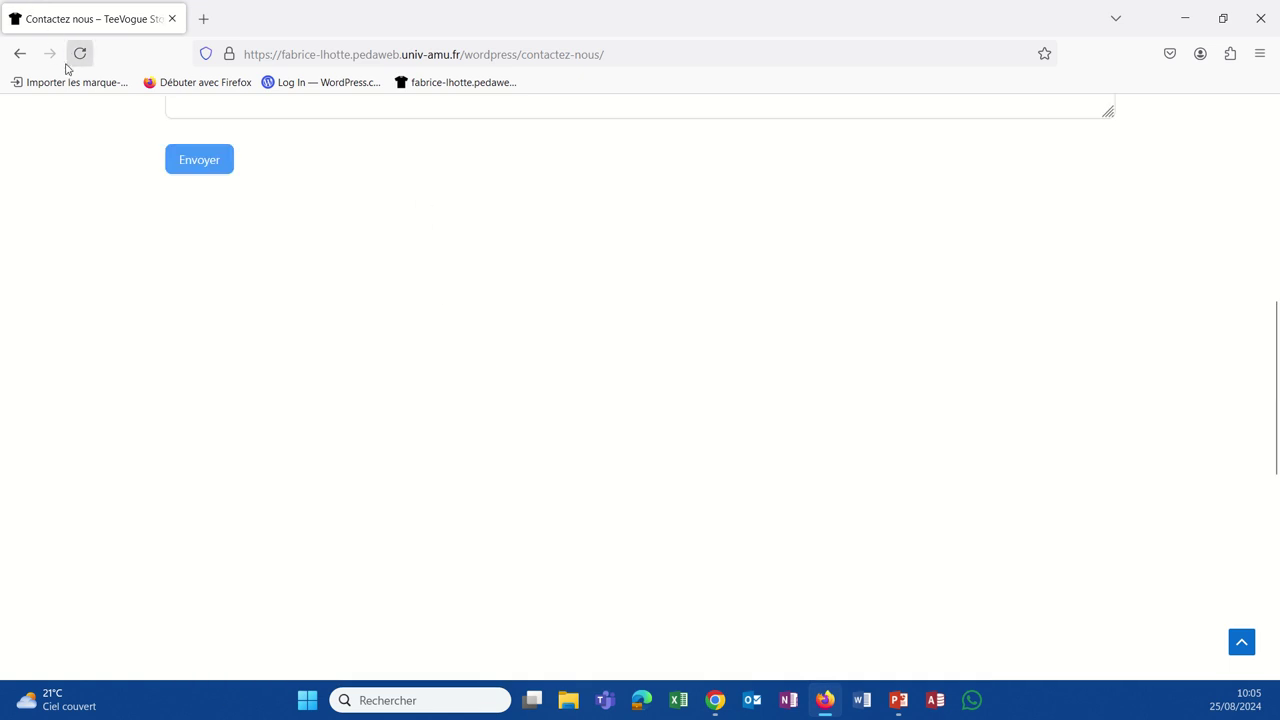
pyautogui.scroll(3, 640, 380)
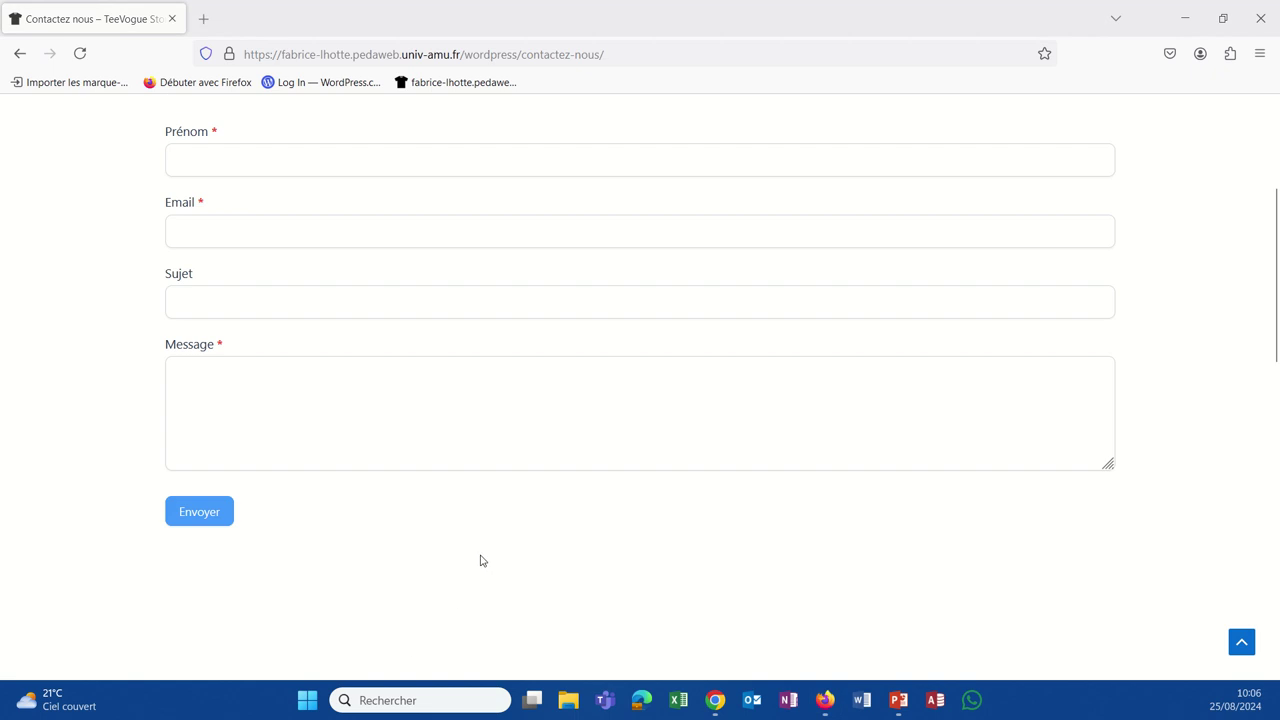
pyautogui.click(715, 702)
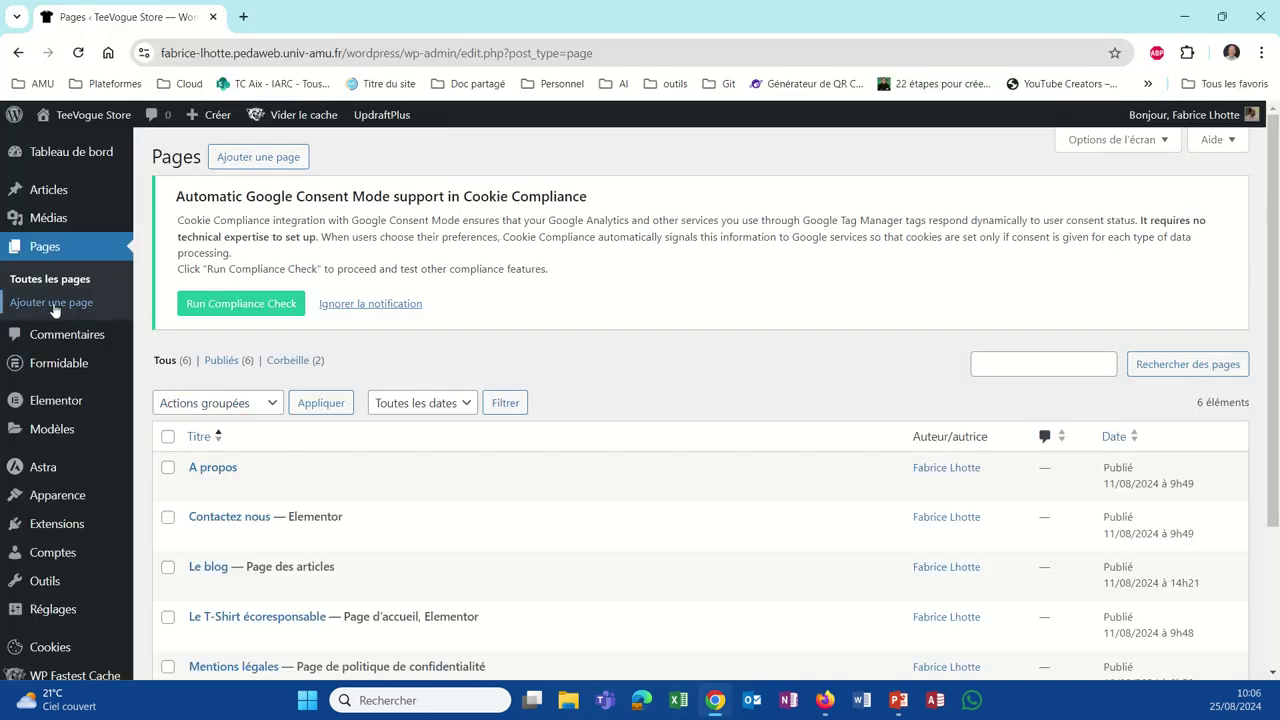
# Step: Open Contactez nous in the Elementor editor and select the embedded Contact form
pyautogui.moveTo(67, 362)
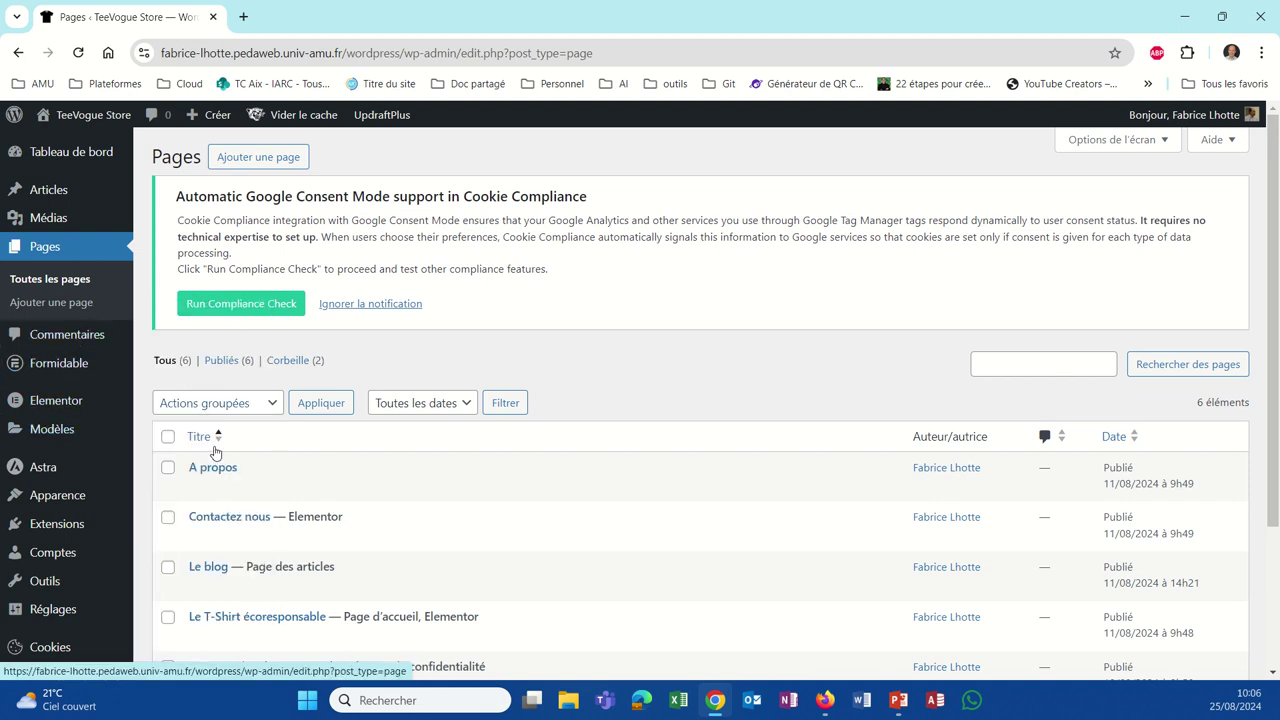
pyautogui.click(230, 516)
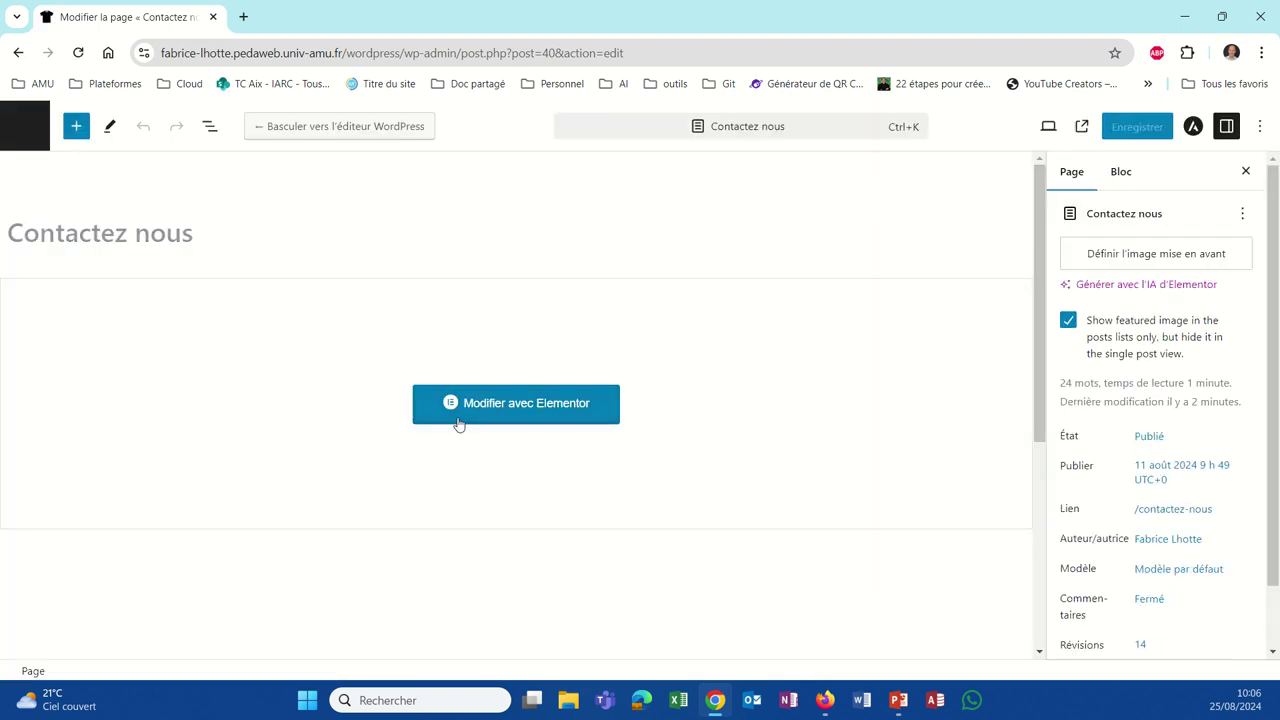
pyautogui.click(458, 424)
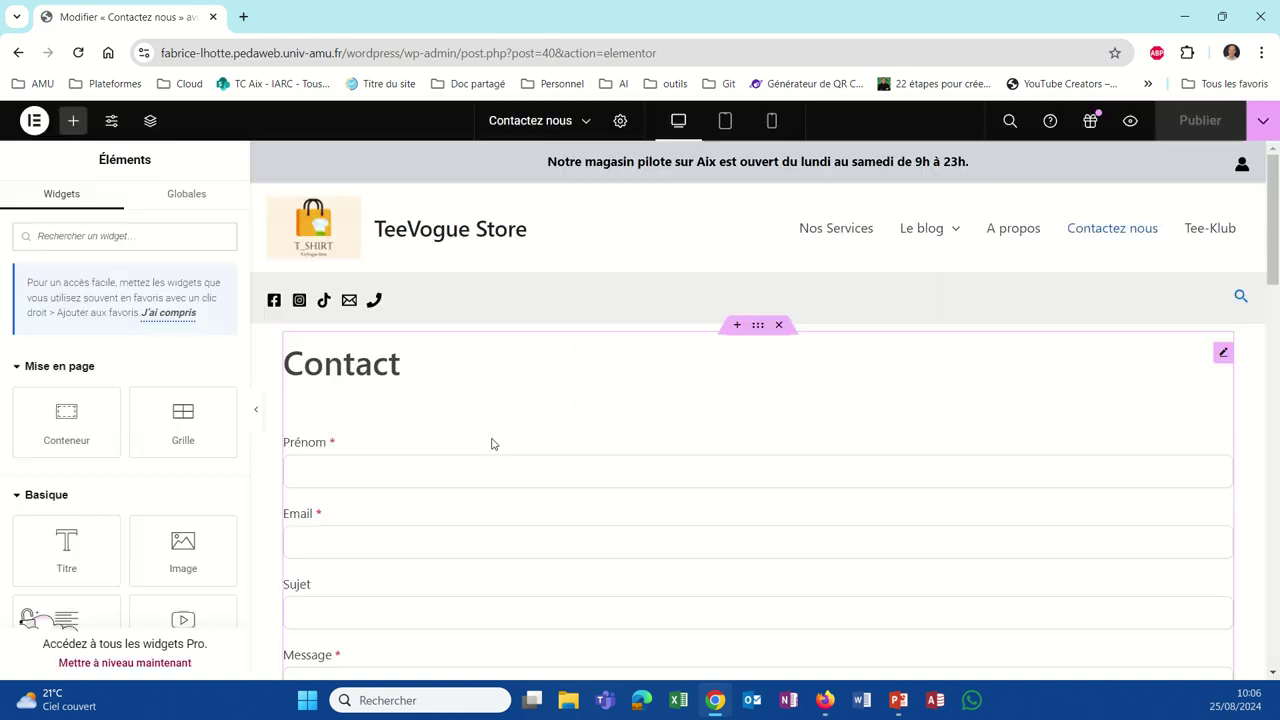
pyautogui.scroll(-5, 486, 598)
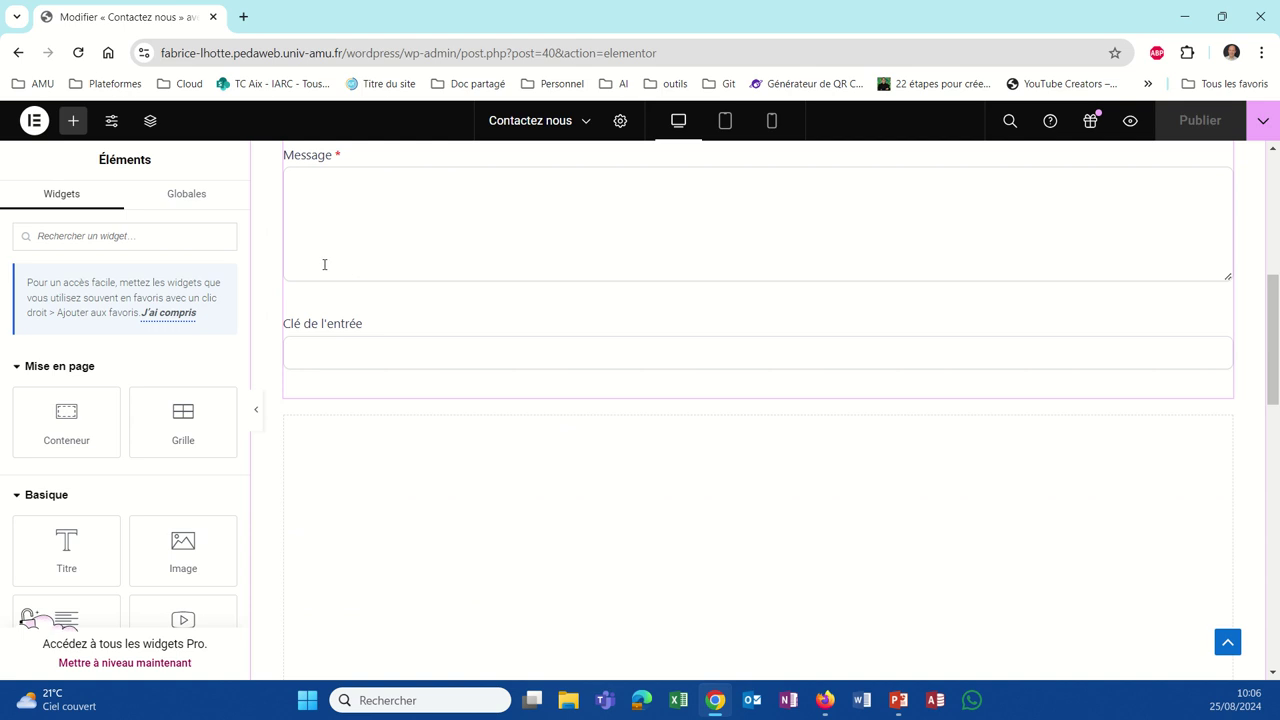
pyautogui.click(285, 303)
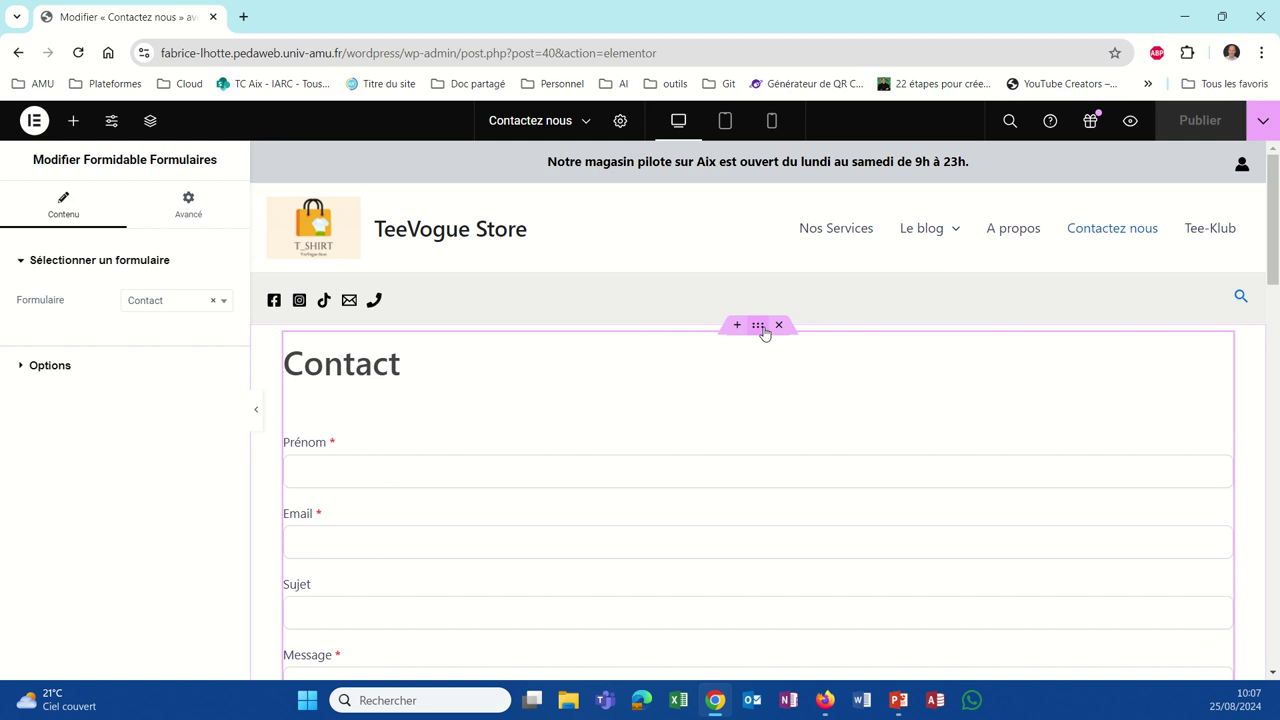
# Step: Reduce the form's container grid Lignes from 2 to 1 and publish the page
pyautogui.click(759, 327)
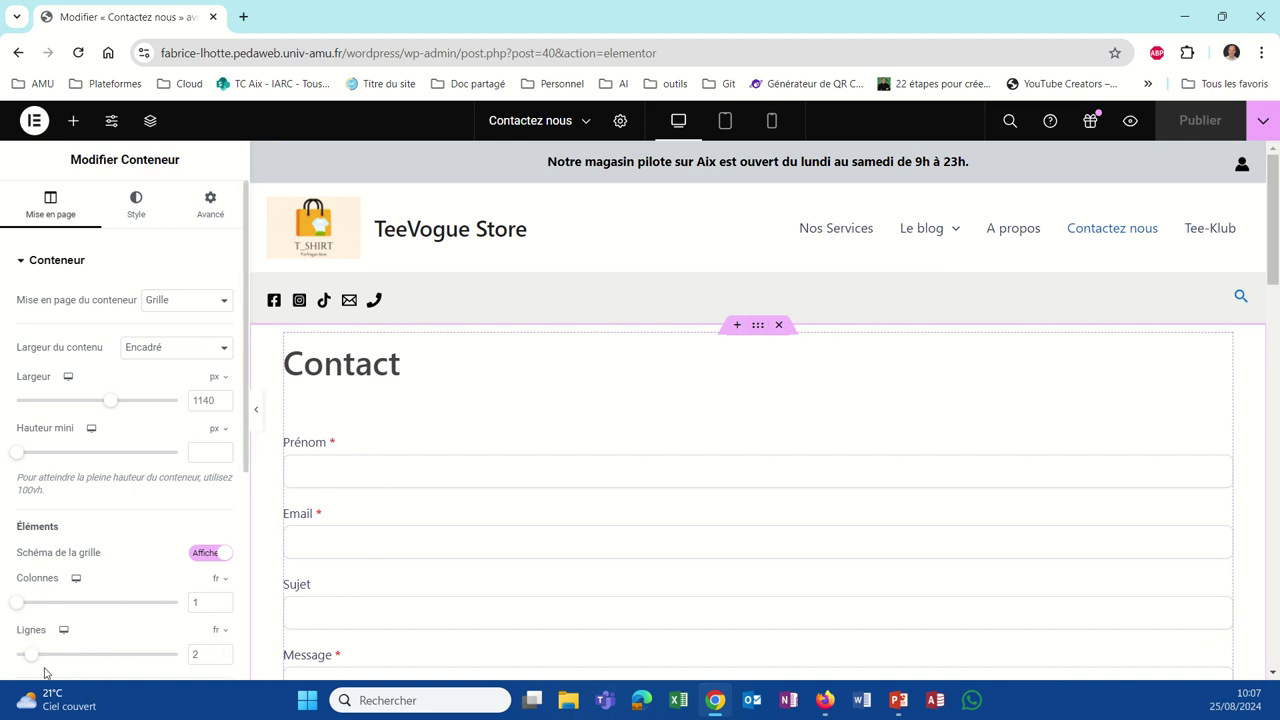
pyautogui.moveTo(31, 663); pyautogui.dragTo(18, 662)
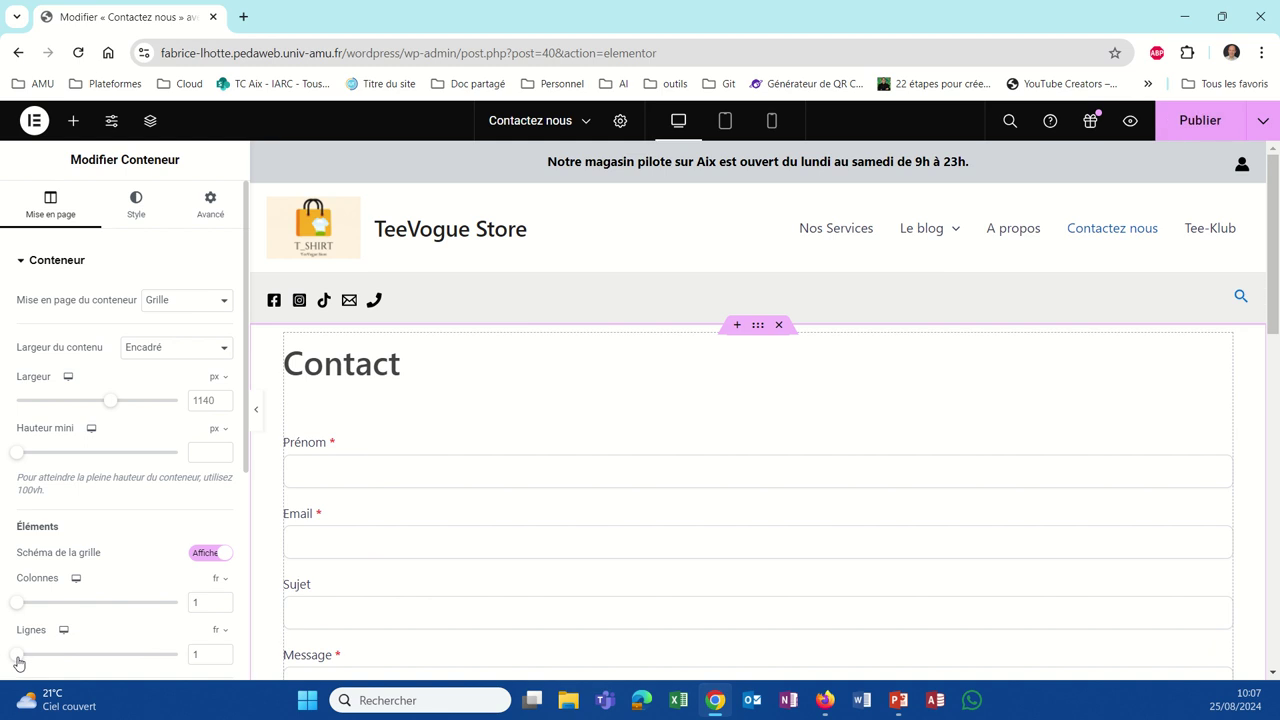
pyautogui.scroll(-5, 714, 511)
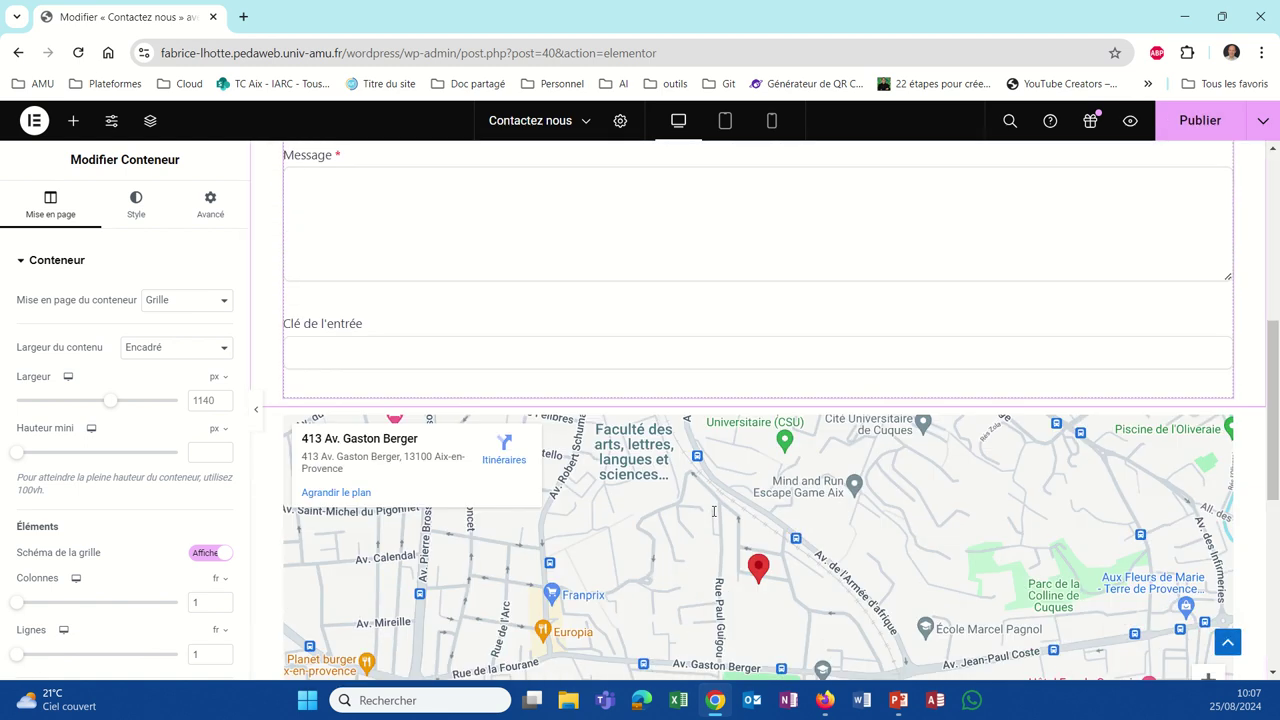
pyautogui.click(1200, 122)
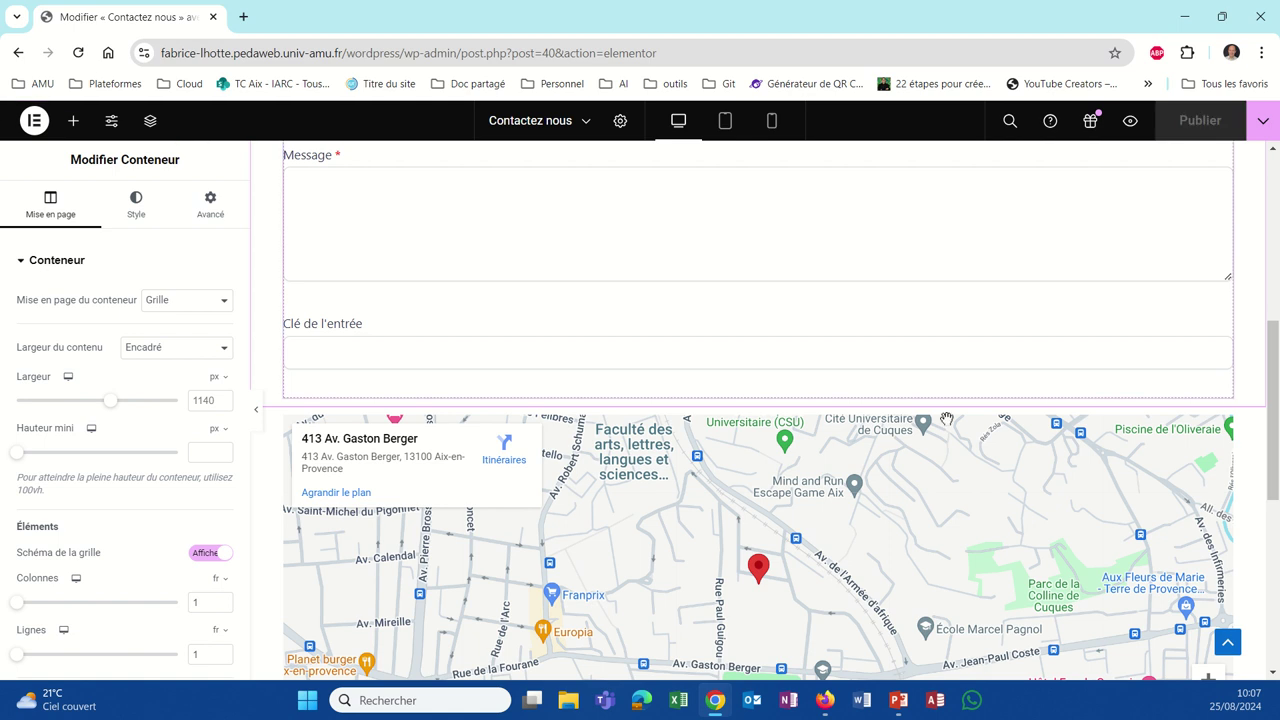
pyautogui.click(820, 702)
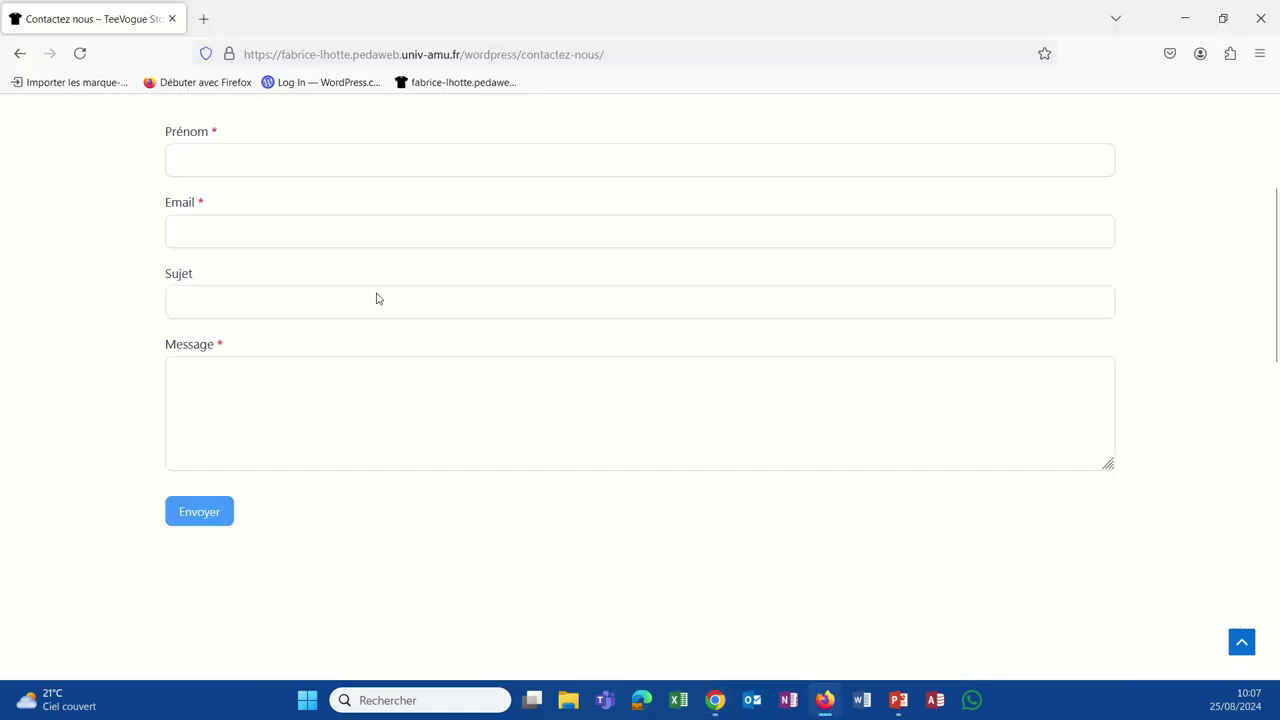
# Step: Reload the live page and confirm the Prénom, Email, Sujet, Message form sits above the map
pyautogui.click(80, 55)
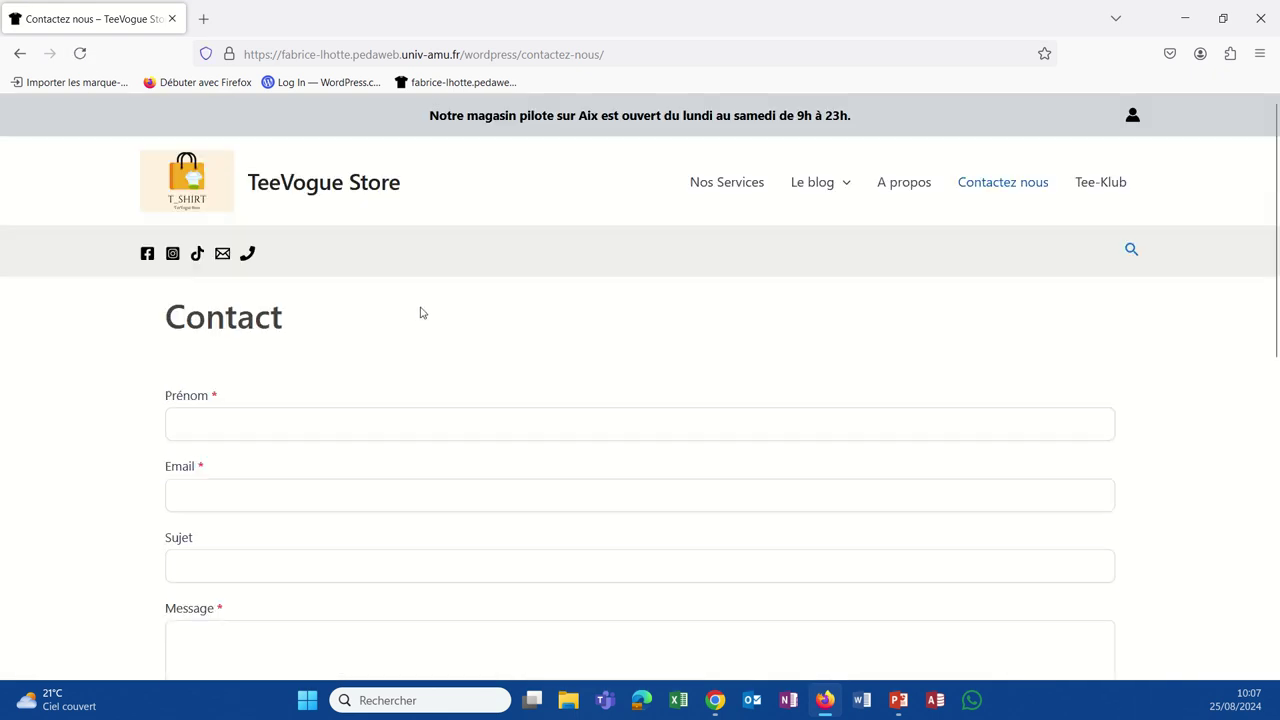
pyautogui.scroll(-2, 421, 313)
pyautogui.scroll(-5, 421, 310)
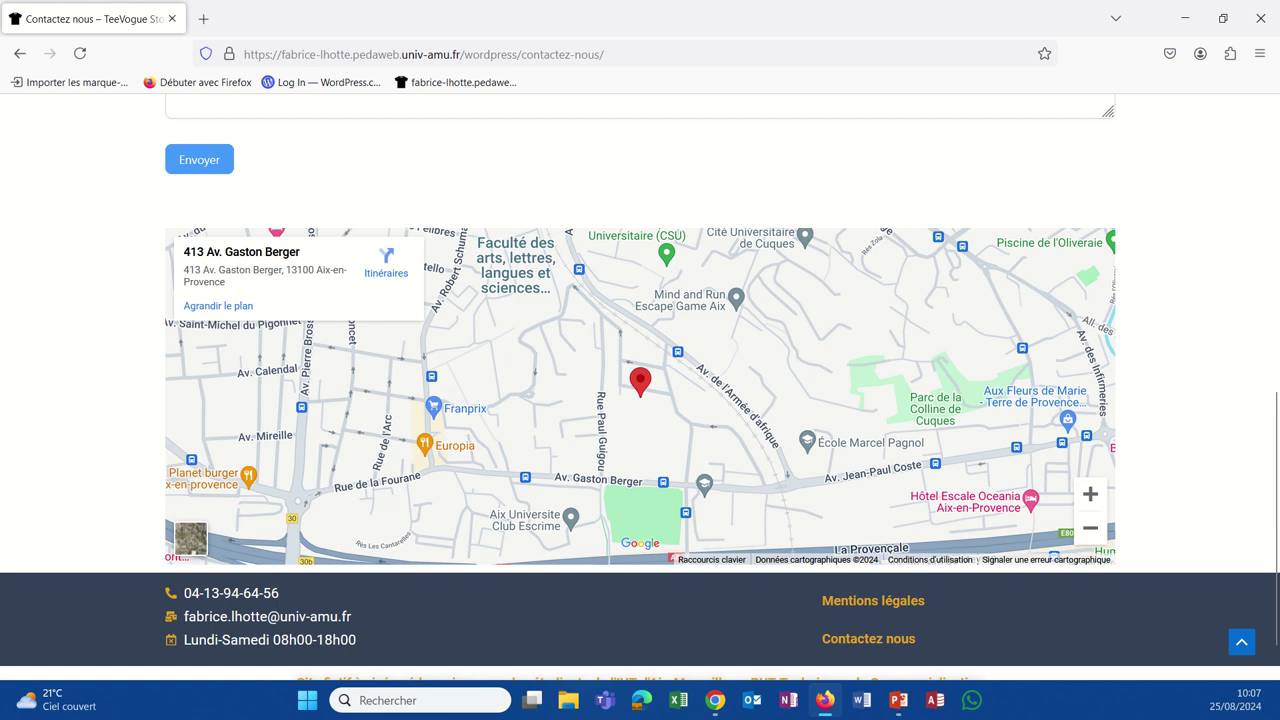
pyautogui.scroll(5, 566, 434)
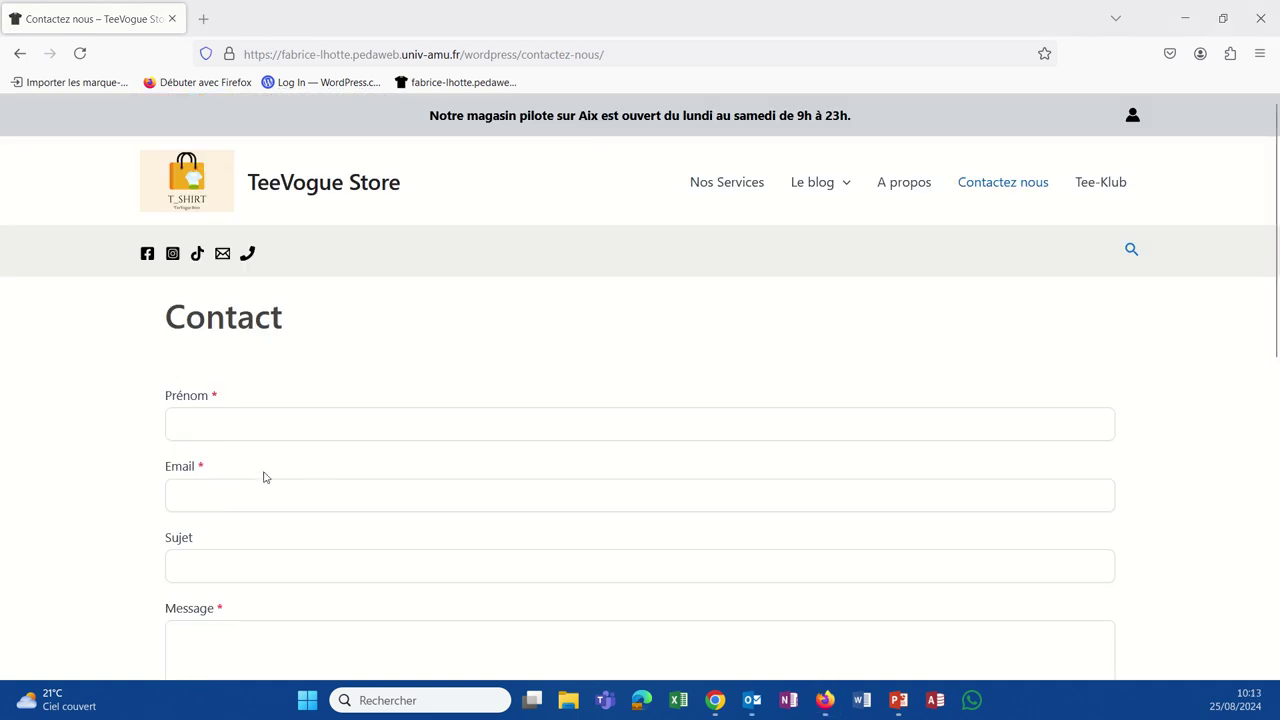
# Step: Enter the sender's first name in Prénom and their e-mail address in Email
pyautogui.click(253, 430)
pyautogui.write('Fa')
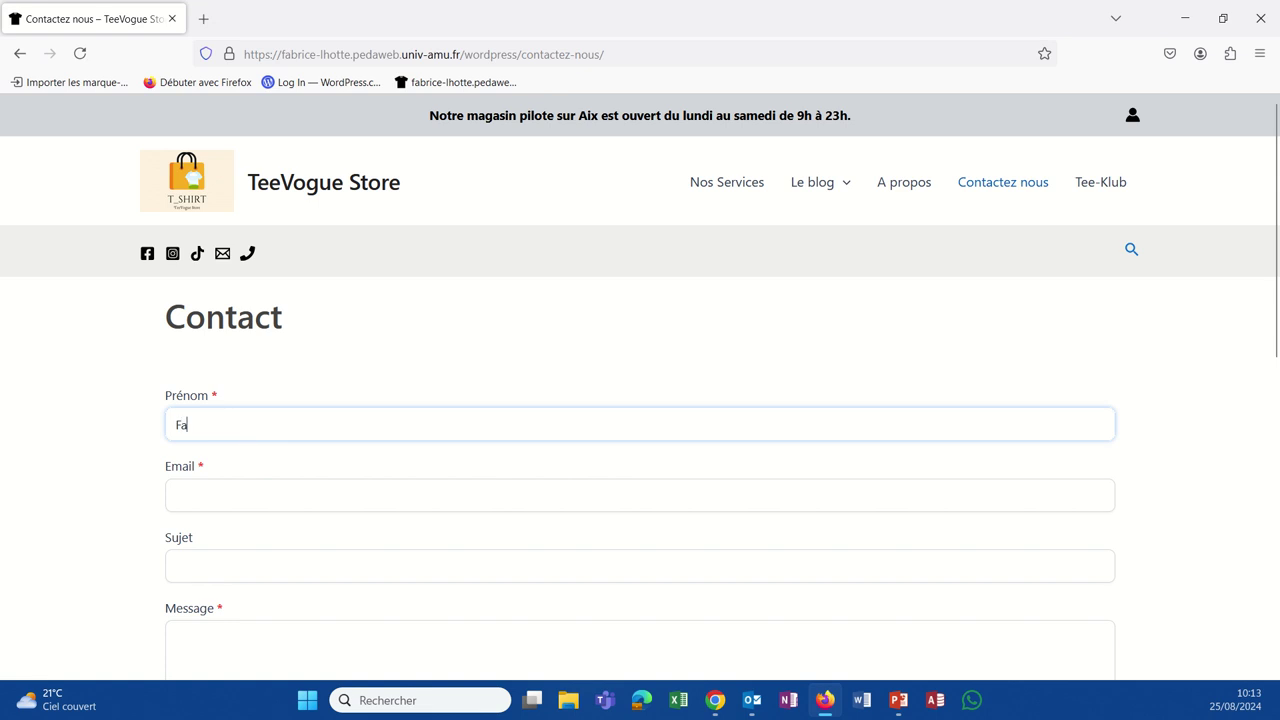
pyautogui.write('brice')
pyautogui.press('Tab')
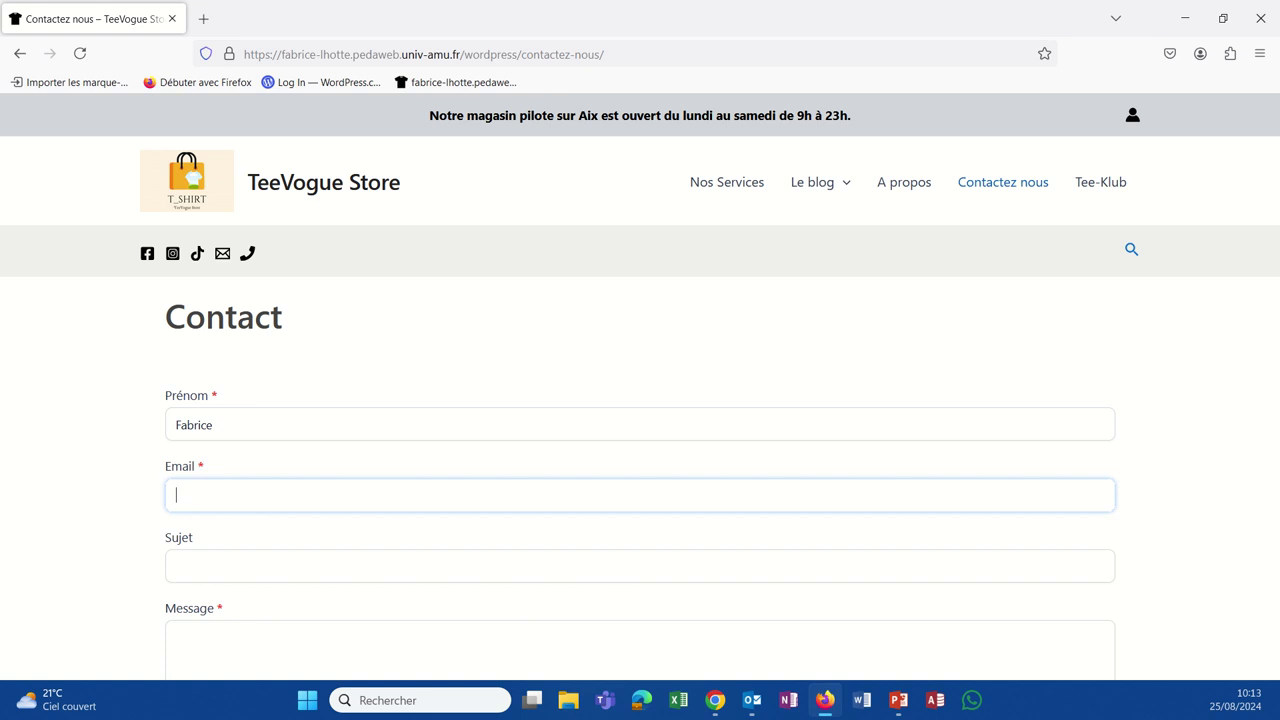
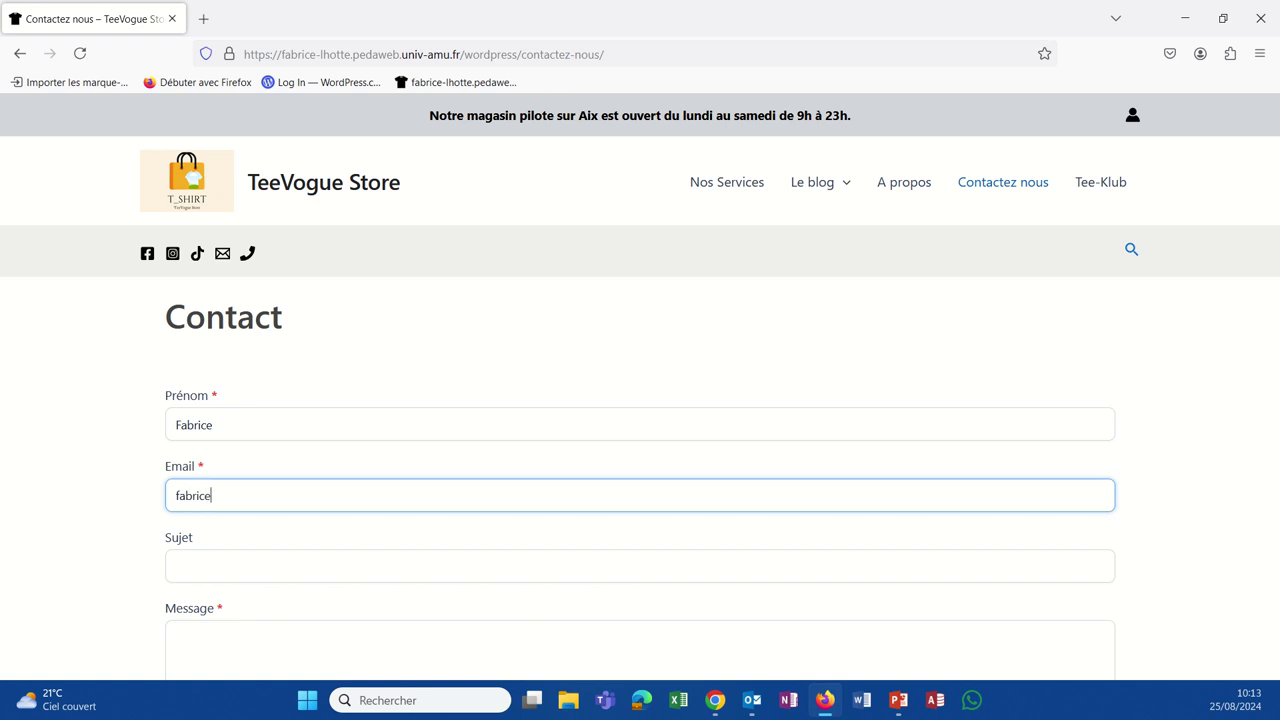
# Step: Fill Sujet with 'ma question' and Message with 'blabla', then submit the form
pyautogui.click(176, 566)
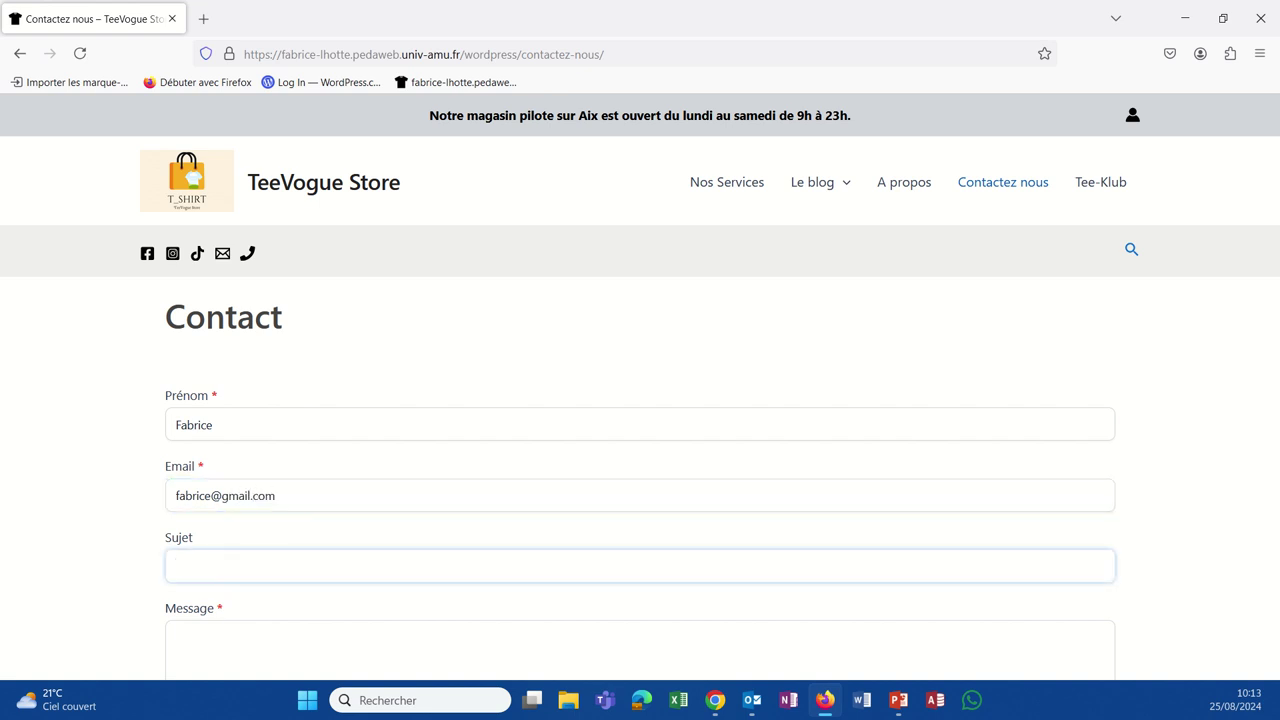
pyautogui.write('ma question')
pyautogui.click(226, 626)
pyautogui.write('bla')
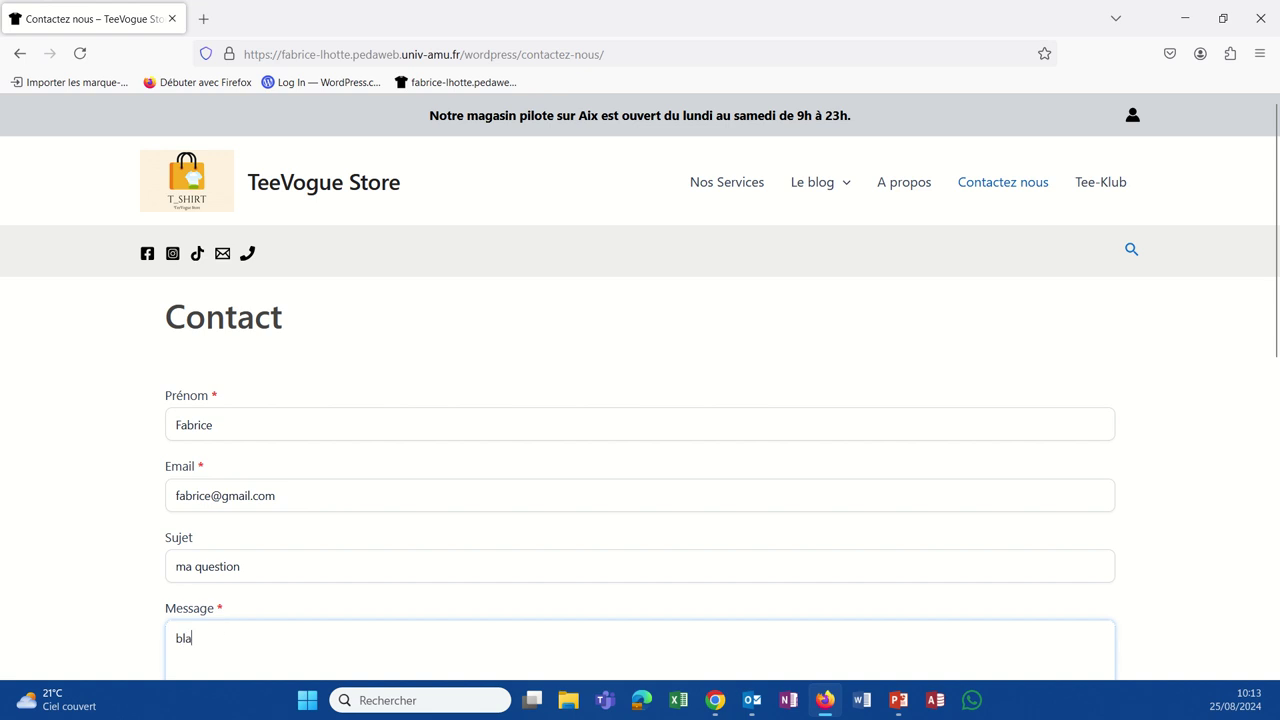
pyautogui.write('bla')
pyautogui.scroll(-3, 354, 523)
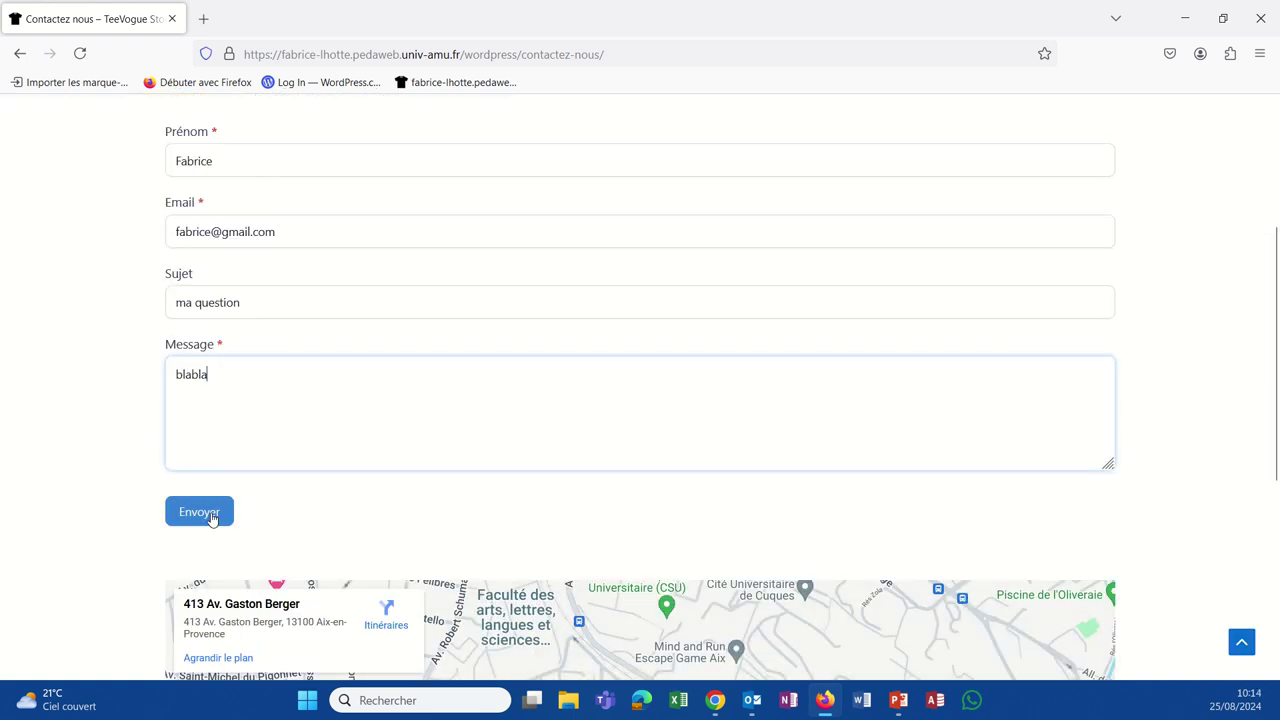
pyautogui.click(211, 513)
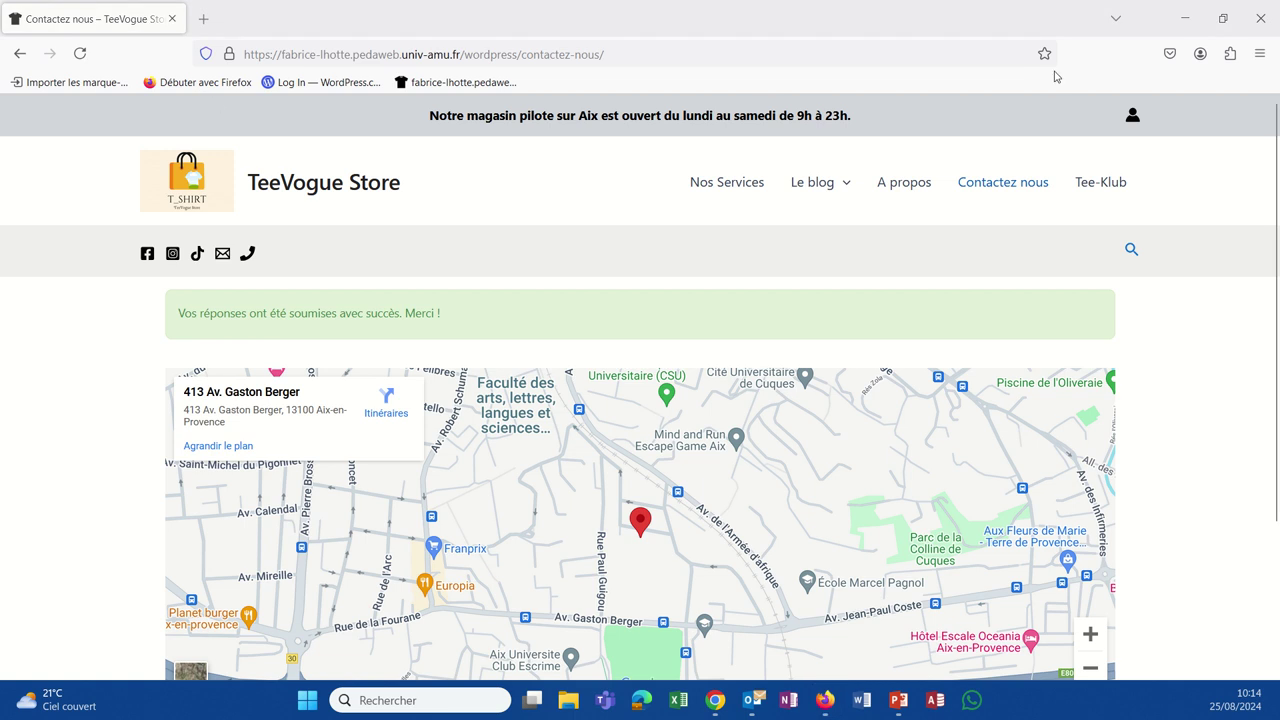
pyautogui.click(752, 700)
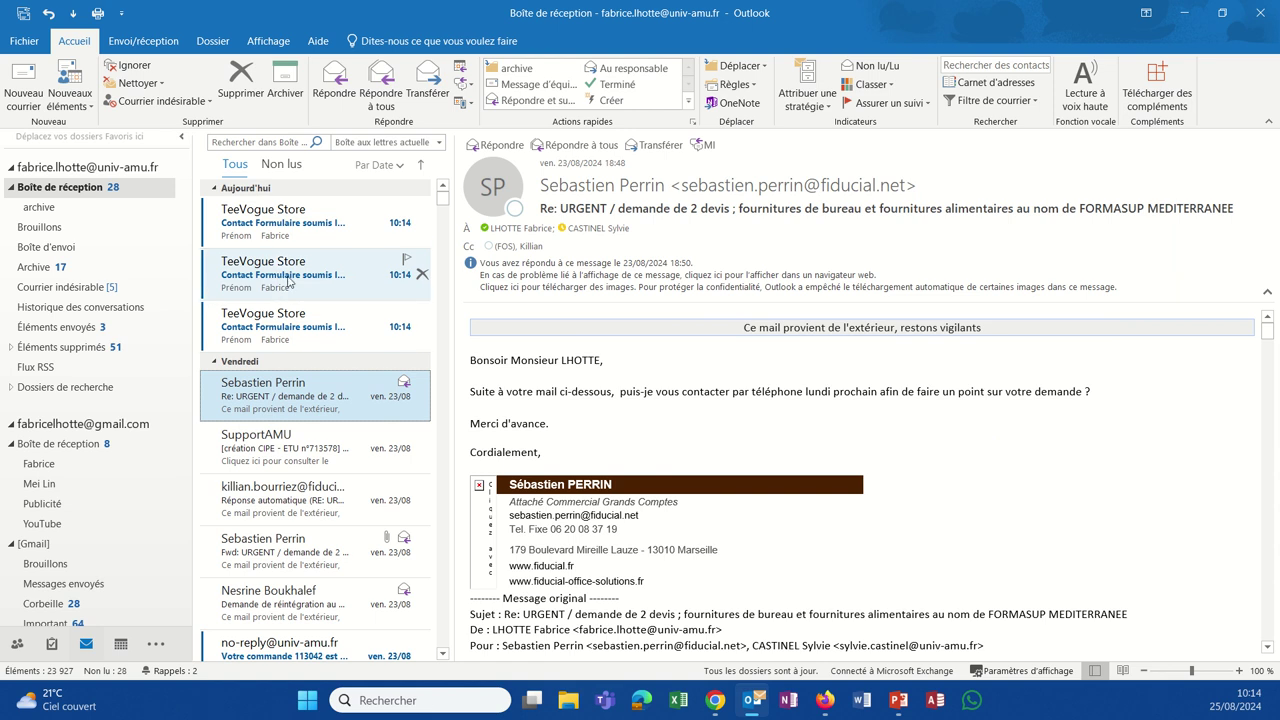
# Step: Read the newest TeeVogue Store 'Contact Formulaire soumis' e-mail in Outlook to verify the values
pyautogui.click(293, 245)
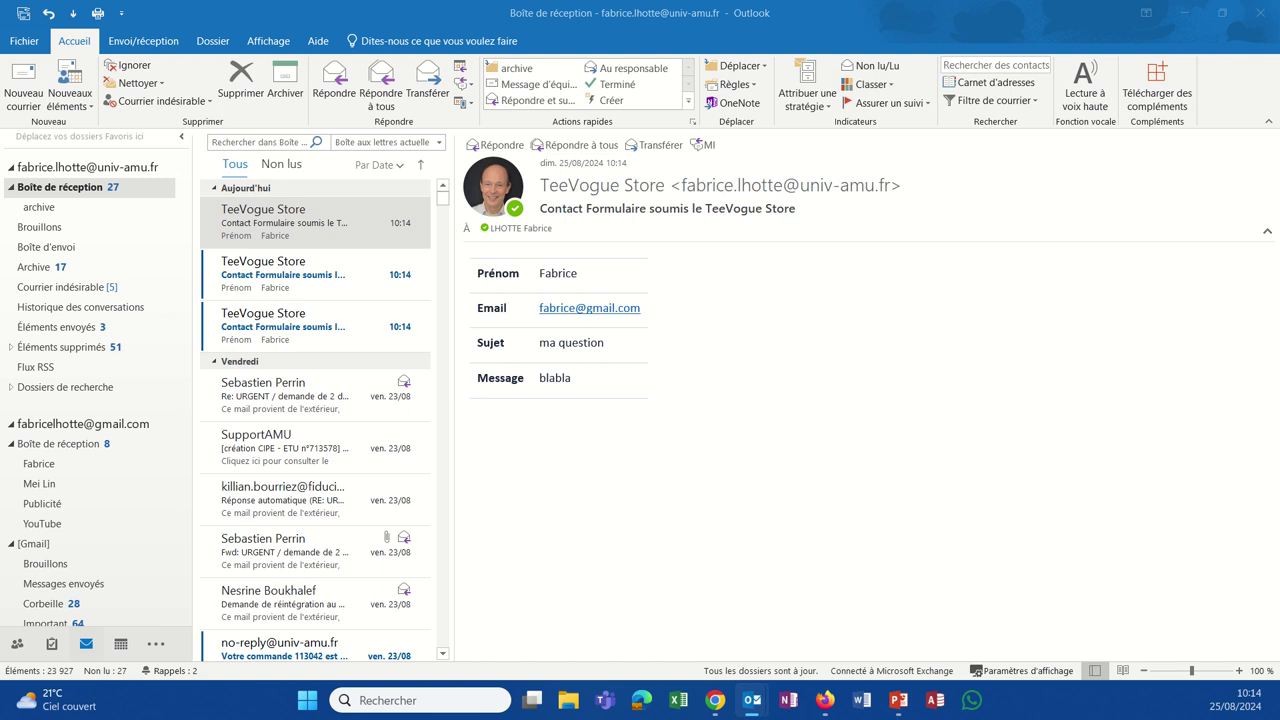
pyautogui.click(752, 700)
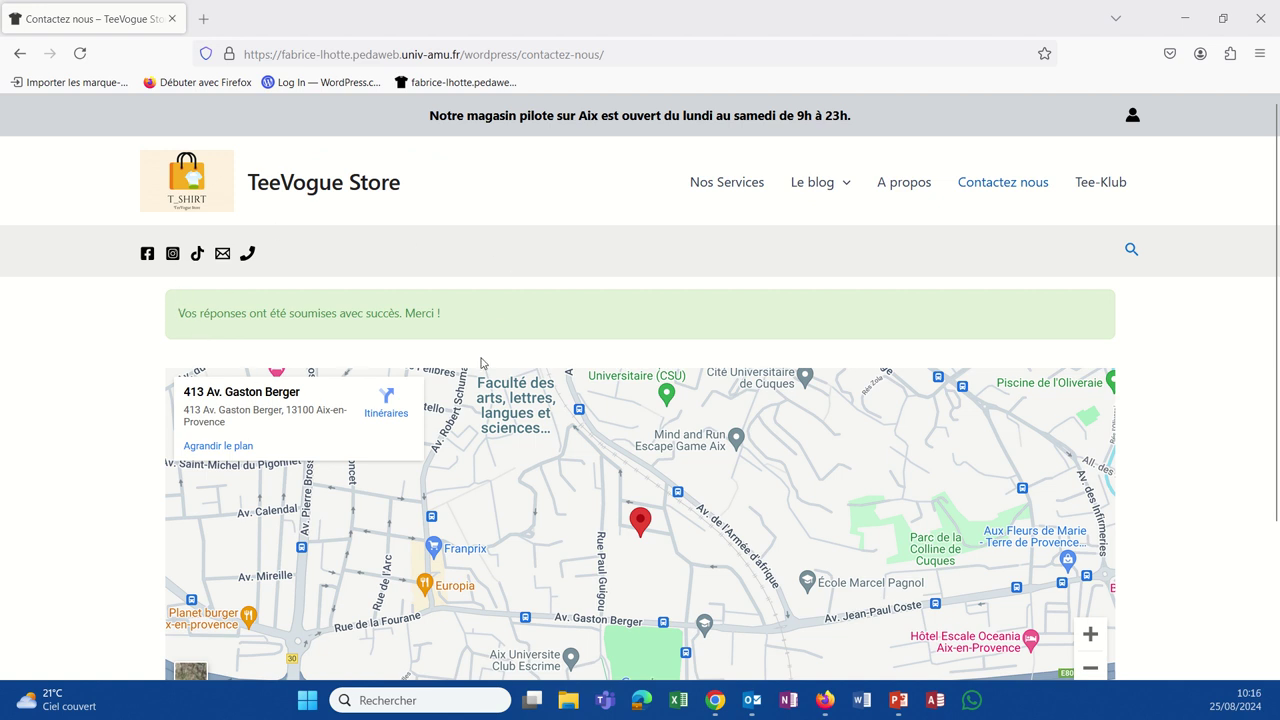
# Step: Open Formidable > Entrées in wp-admin to locate the Contact form's test entry 4
pyautogui.click(713, 703)
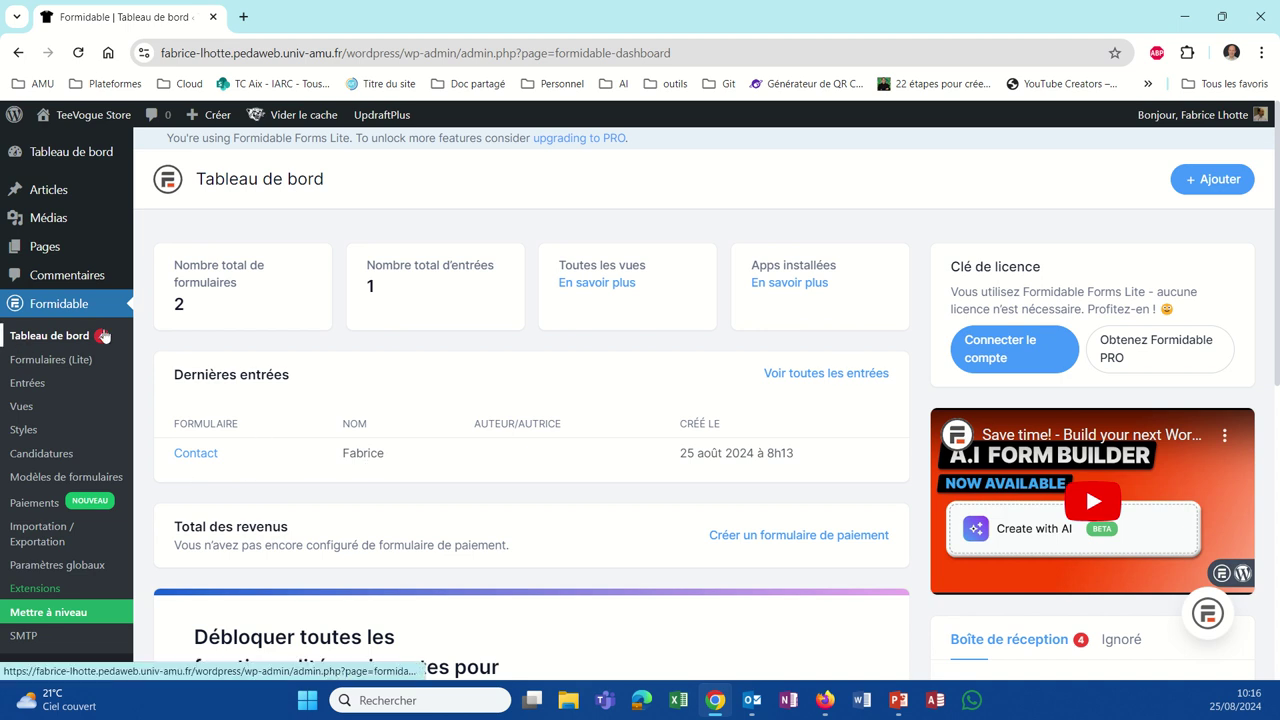
pyautogui.click(34, 386)
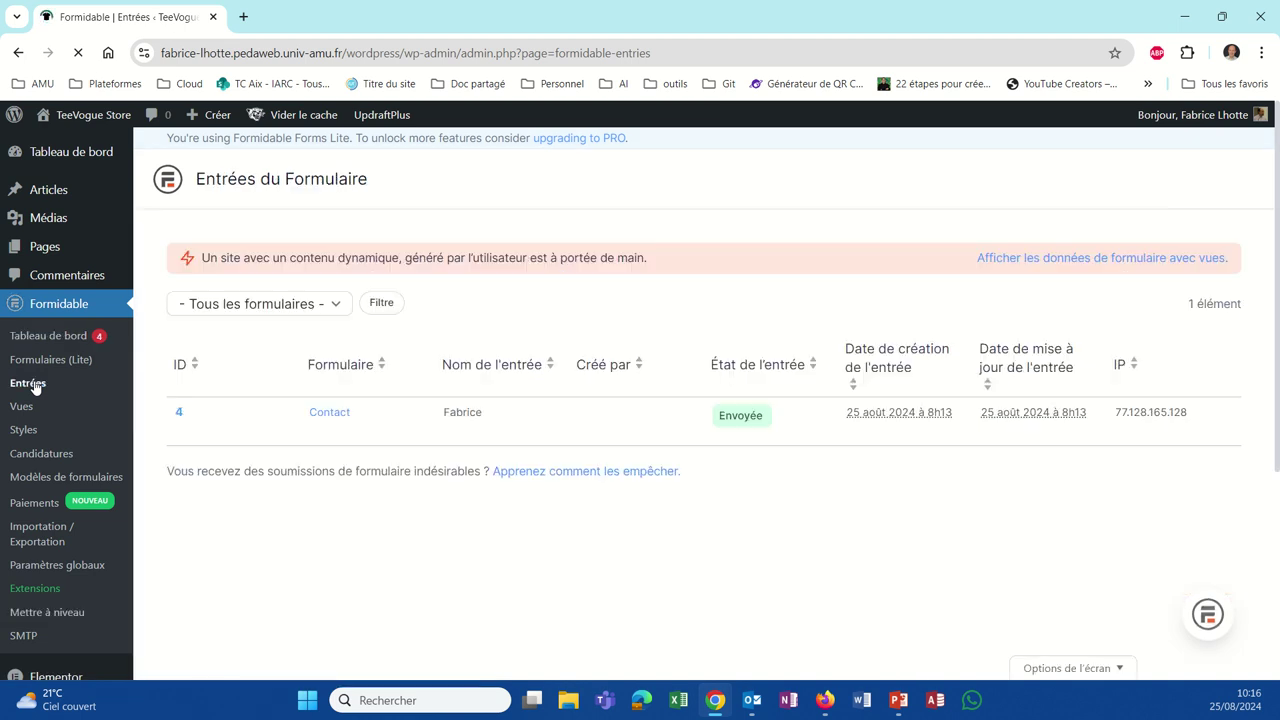
pyautogui.click(343, 424)
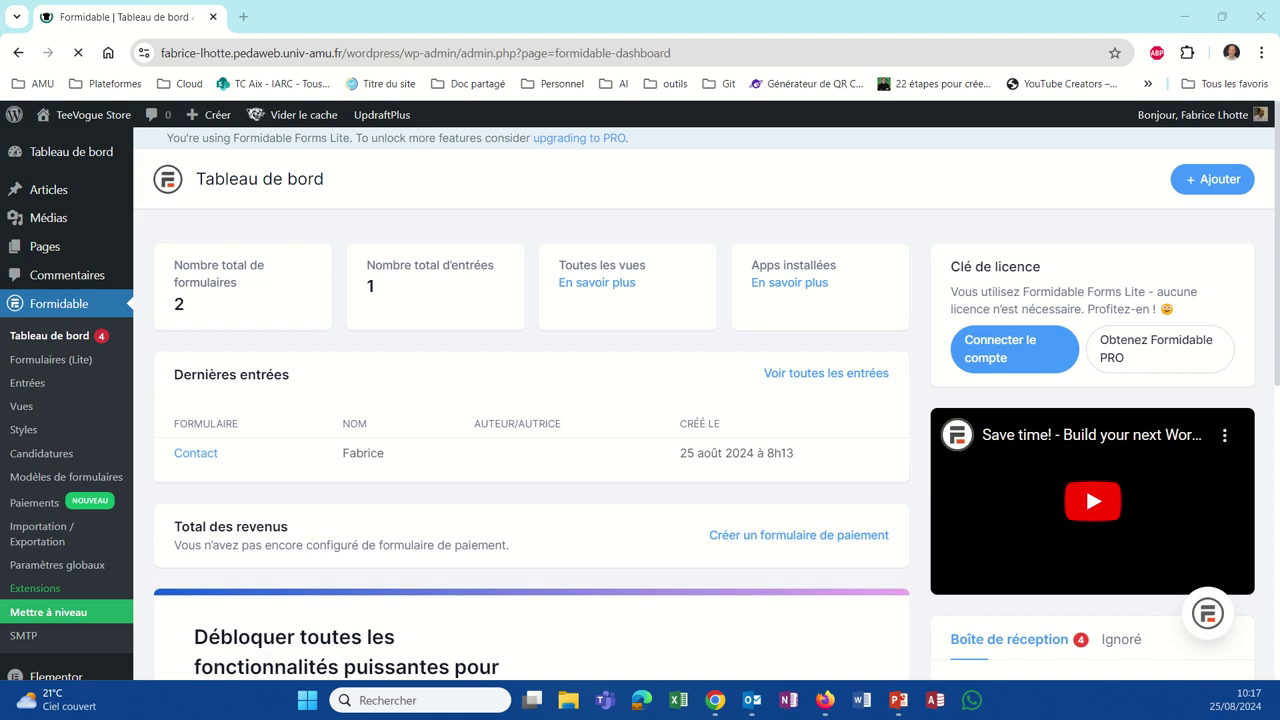
pyautogui.click(38, 385)
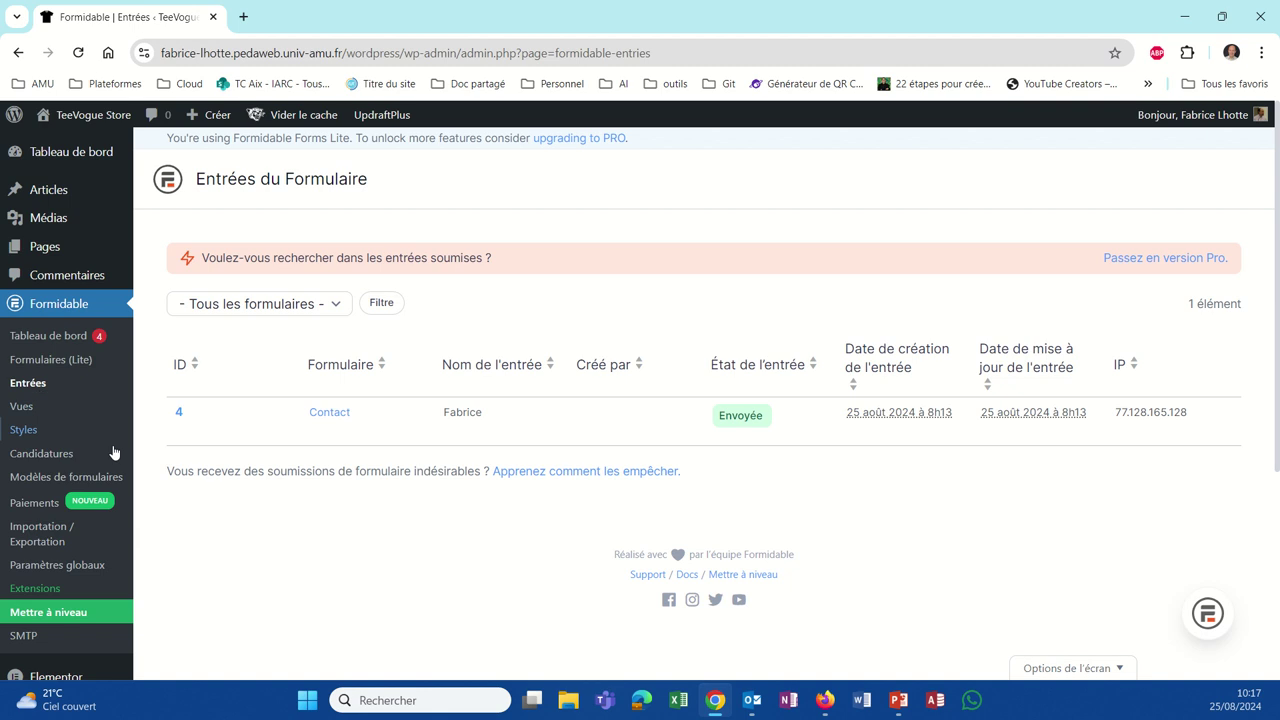
pyautogui.moveTo(179, 441)
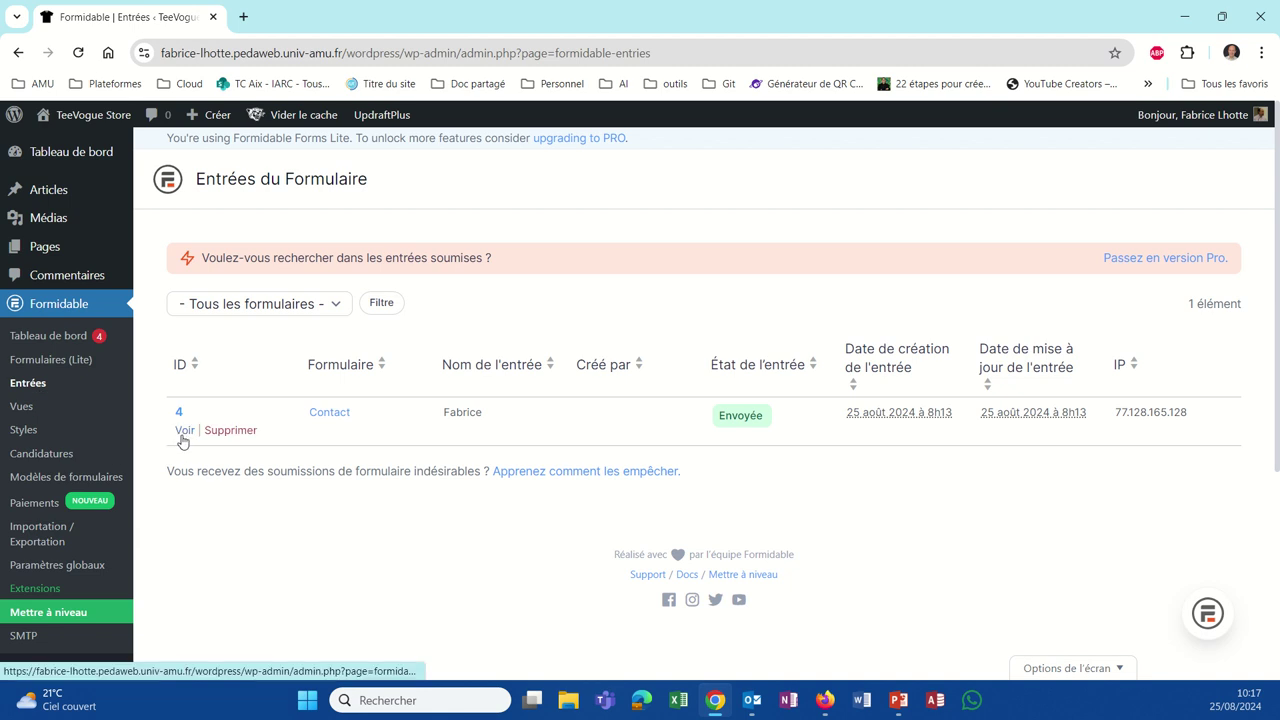
# Step: View entry 4's details (Sujet 'ma question', Message 'blabla'), then permanently delete it
pyautogui.click(184, 430)
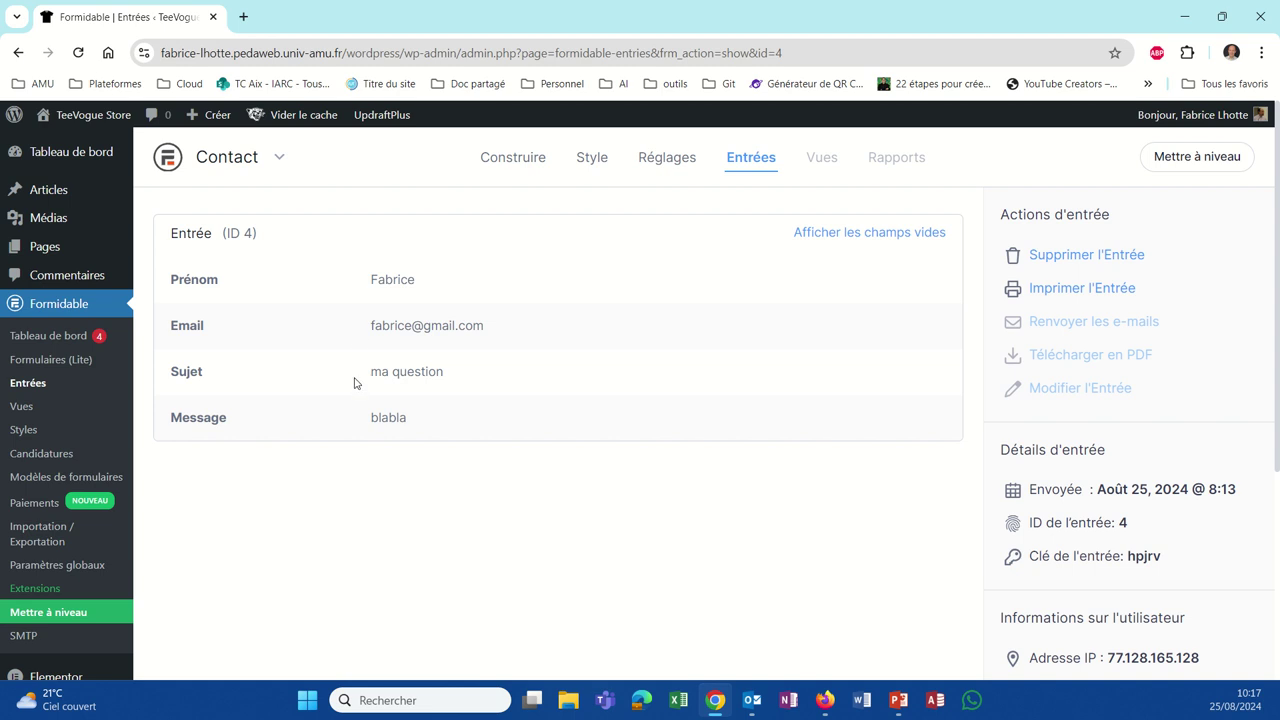
pyautogui.click(30, 386)
pyautogui.moveTo(386, 437)
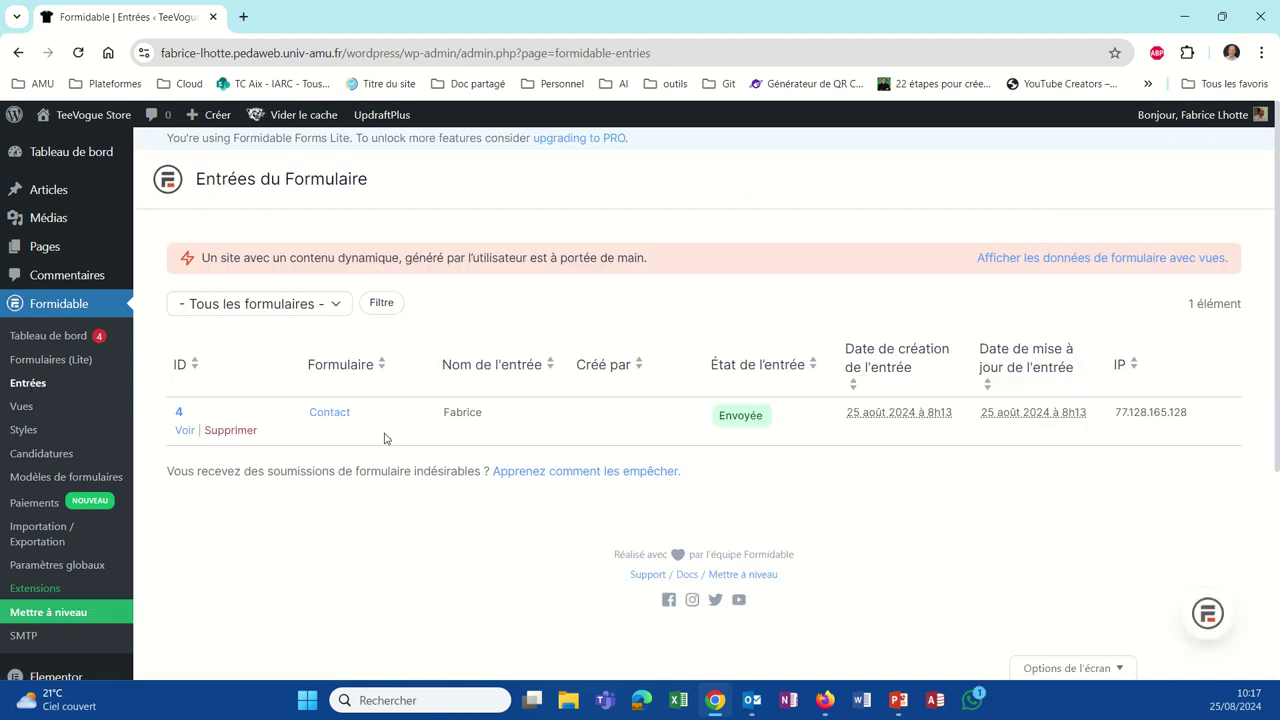
pyautogui.click(234, 432)
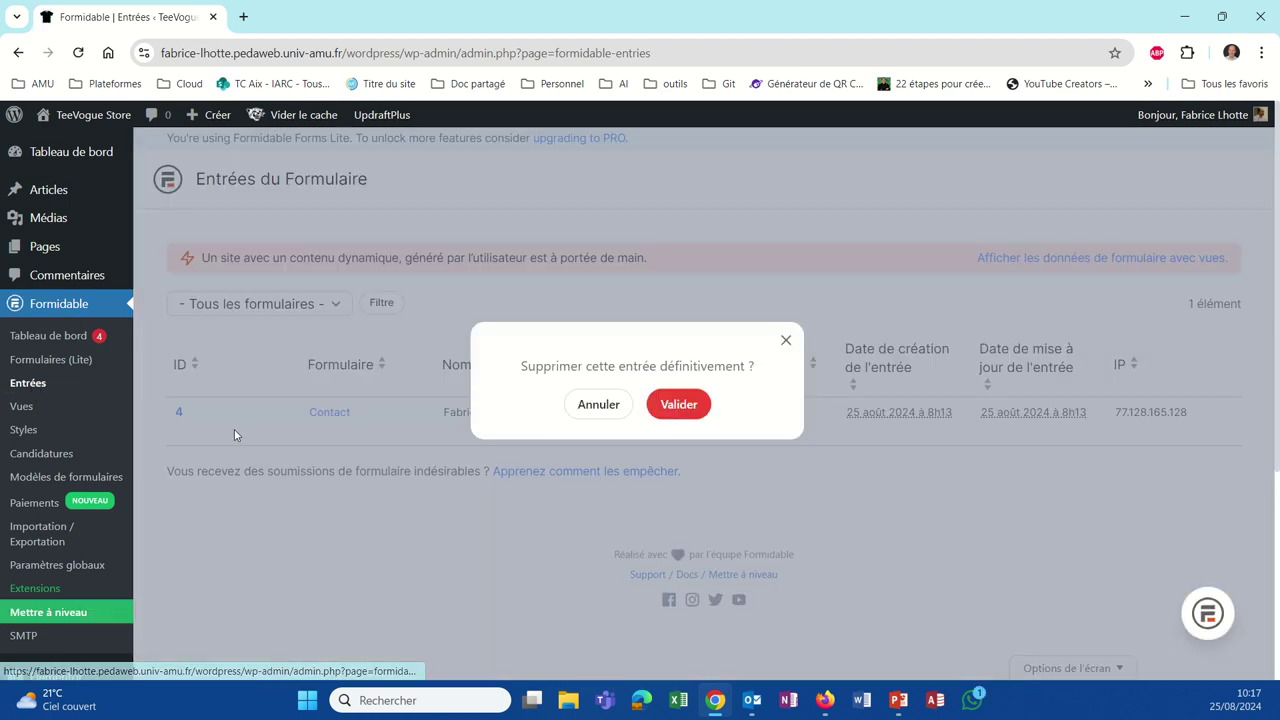
pyautogui.click(665, 408)
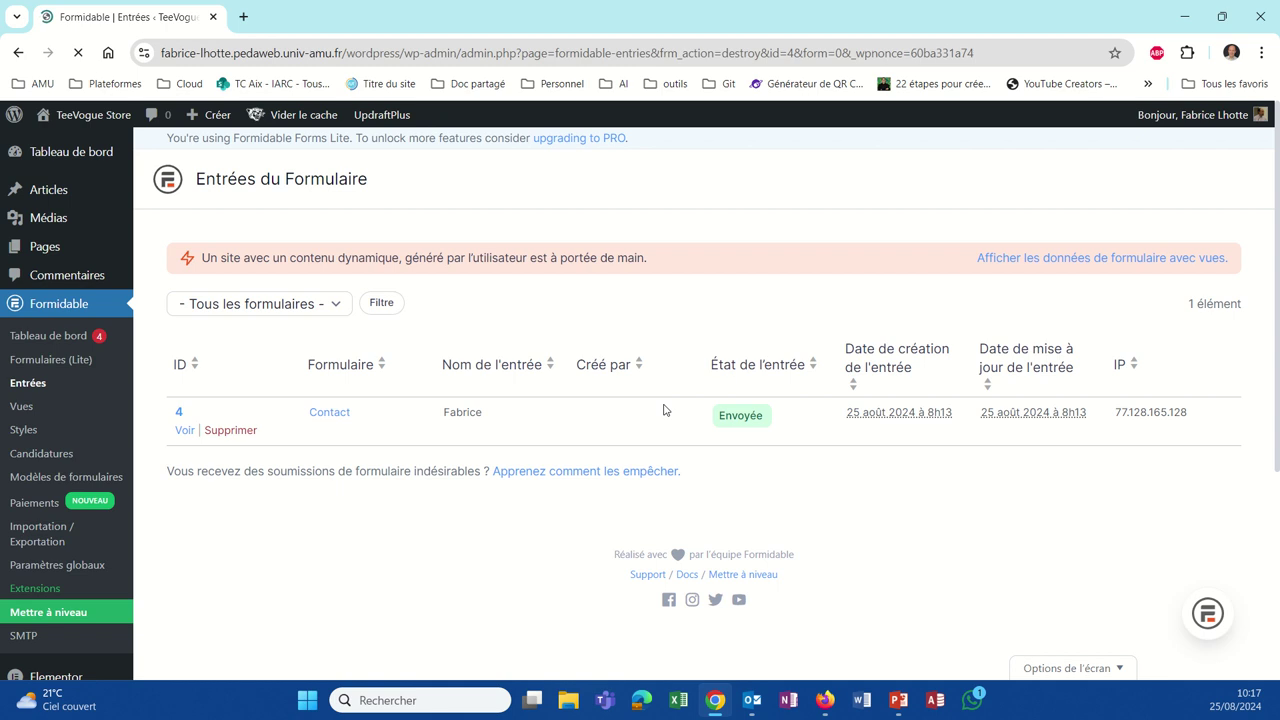